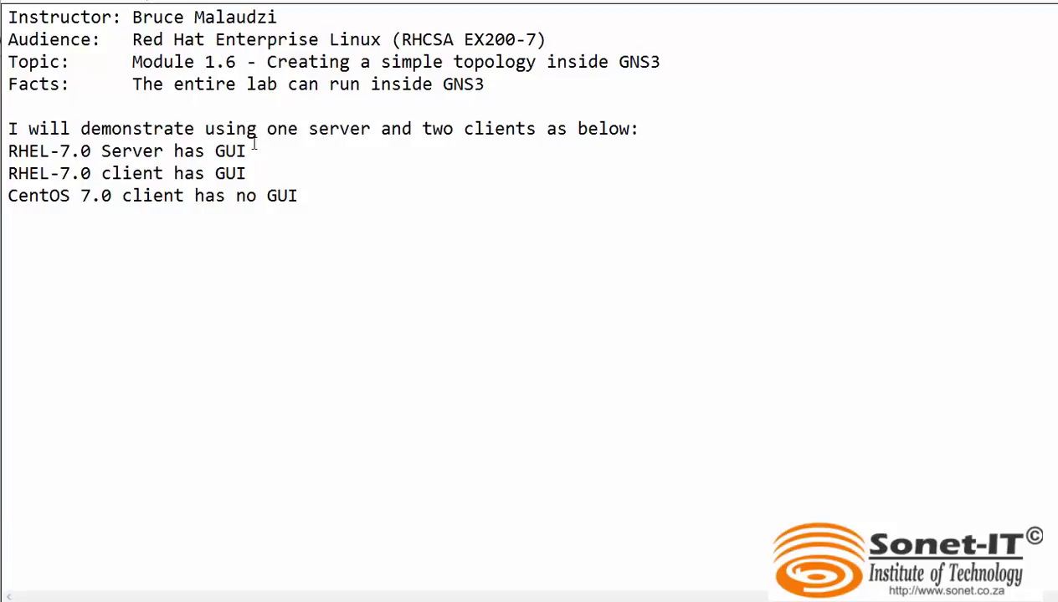
# Highlight the RHEL-7.0 server, RHEL-7.0 client and CentOS 7.0 client lines in the notes, then pick GNS3's Server device.
pyautogui.moveTo(247, 151); pyautogui.dragTo(6, 172)
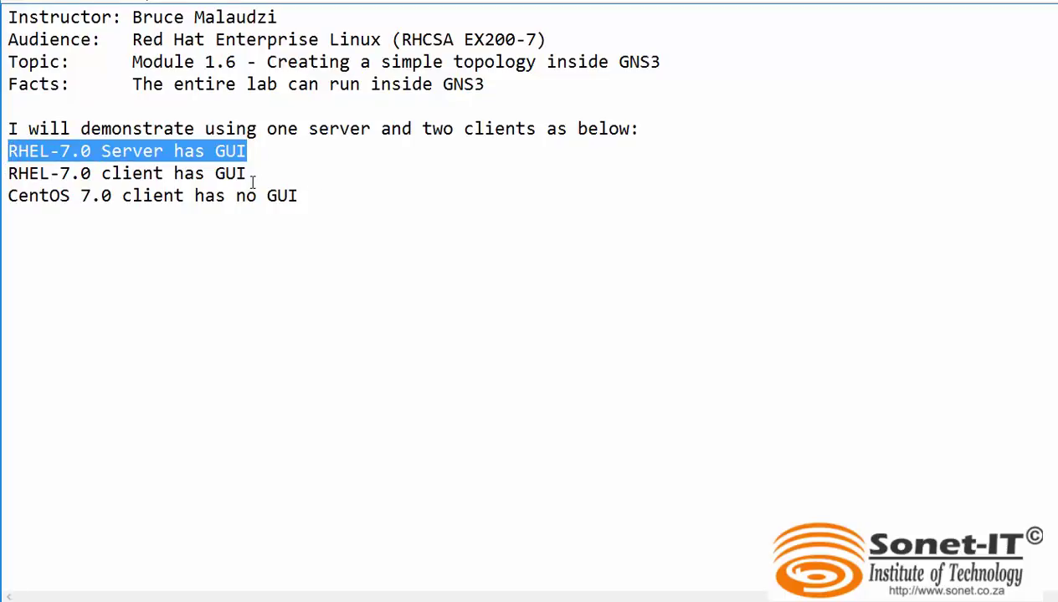
pyautogui.moveTo(248, 174); pyautogui.dragTo(31, 174)
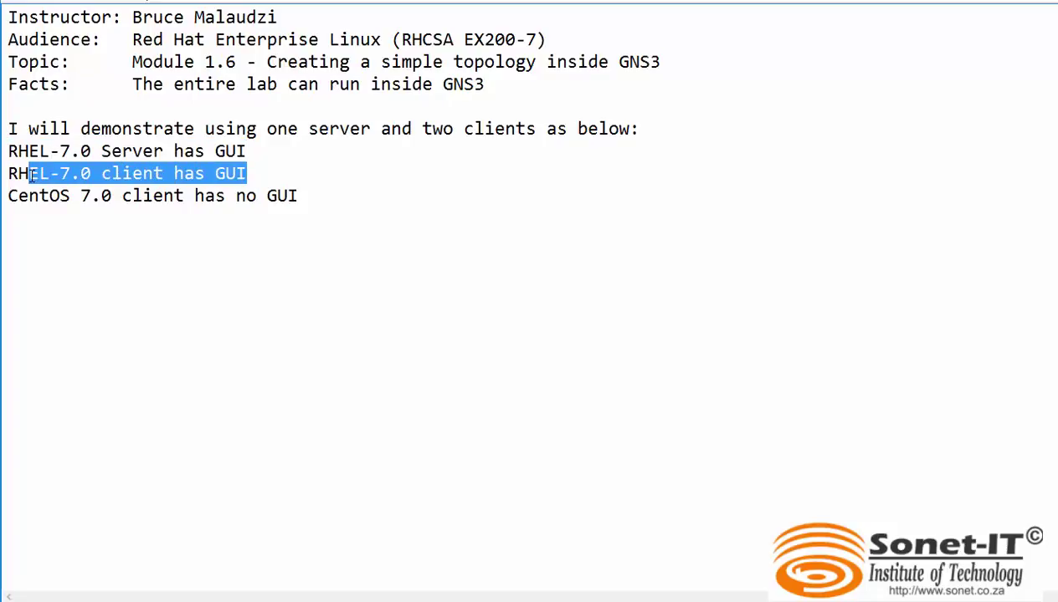
pyautogui.click(221, 215)
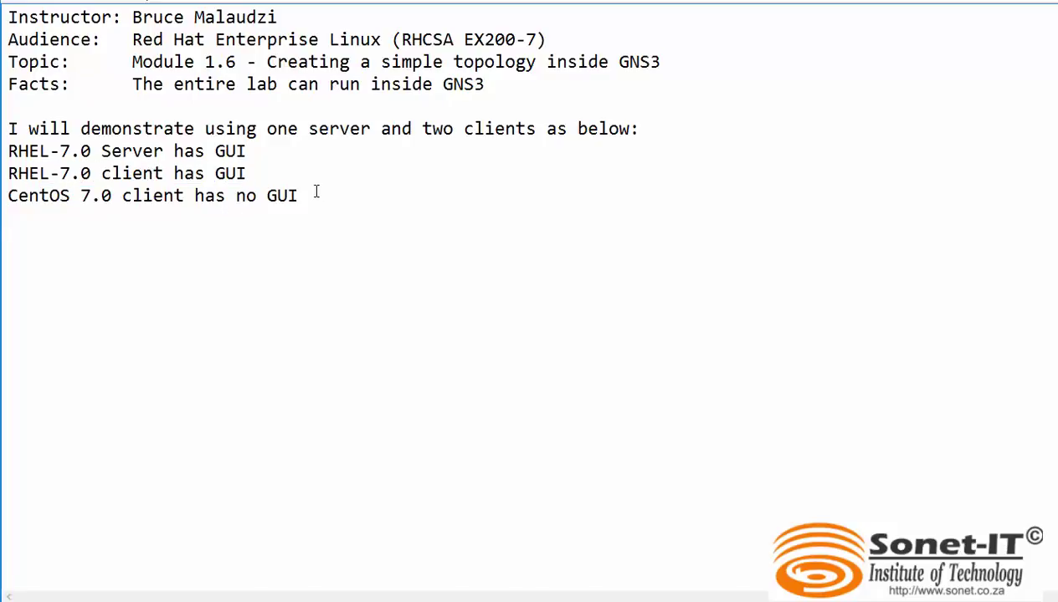
pyautogui.moveTo(298, 196); pyautogui.dragTo(30, 196)
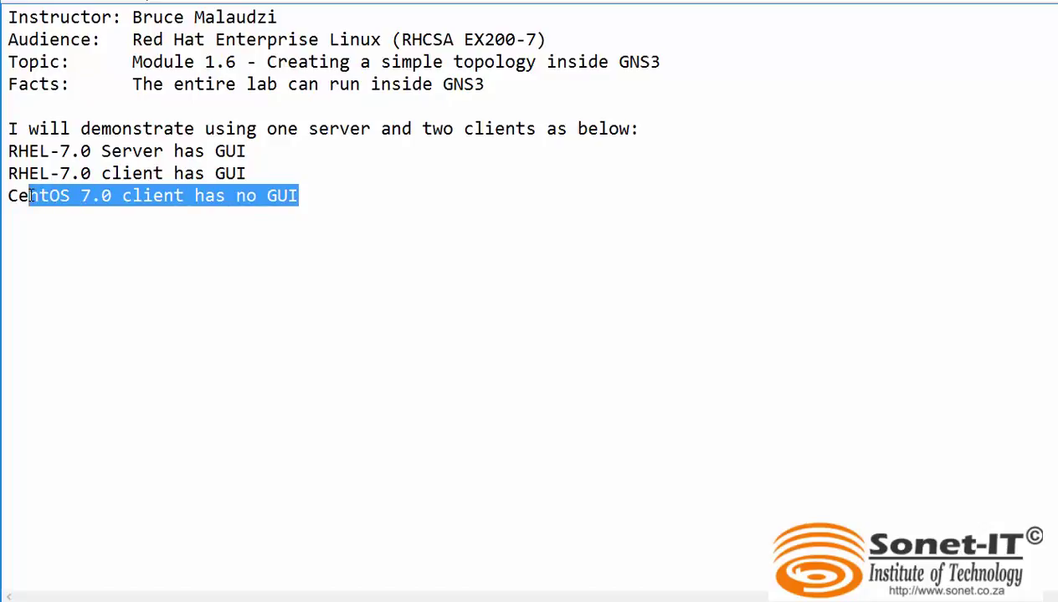
pyautogui.click(490, 223)
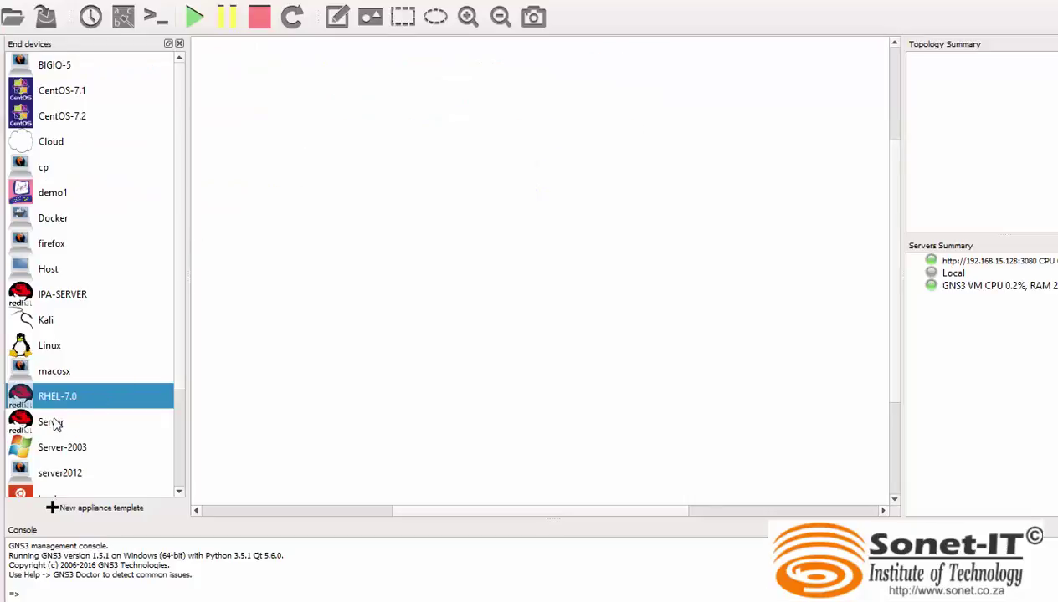
pyautogui.click(52, 423)
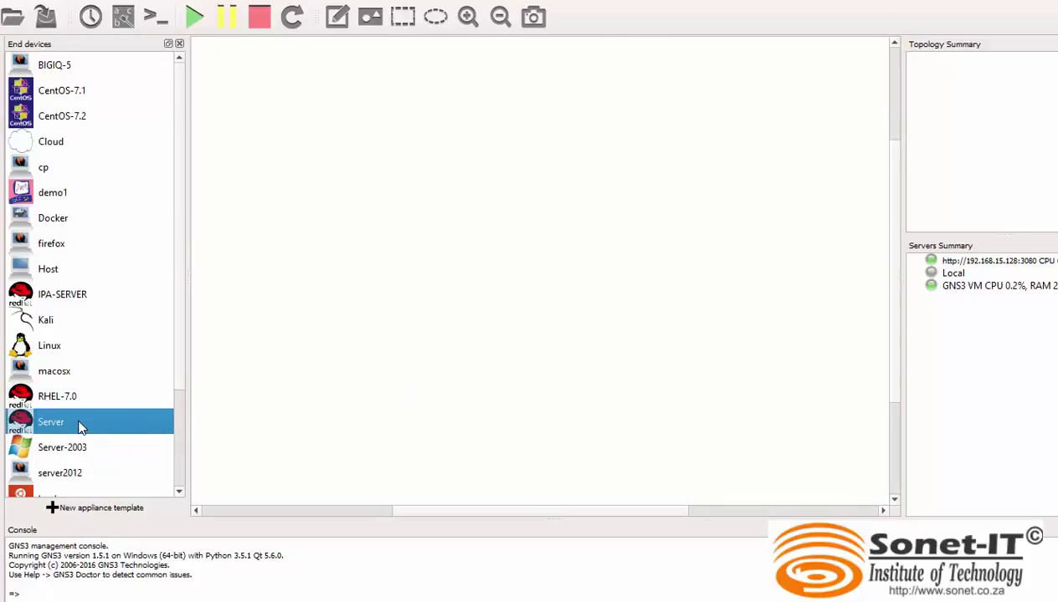
# Add Server-1, RHEL-7.0-1 and CentOS-7.1-1 nodes to the canvas.
pyautogui.moveTo(73, 432); pyautogui.dragTo(395, 257)
pyautogui.moveTo(395, 257); pyautogui.dragTo(416, 202)
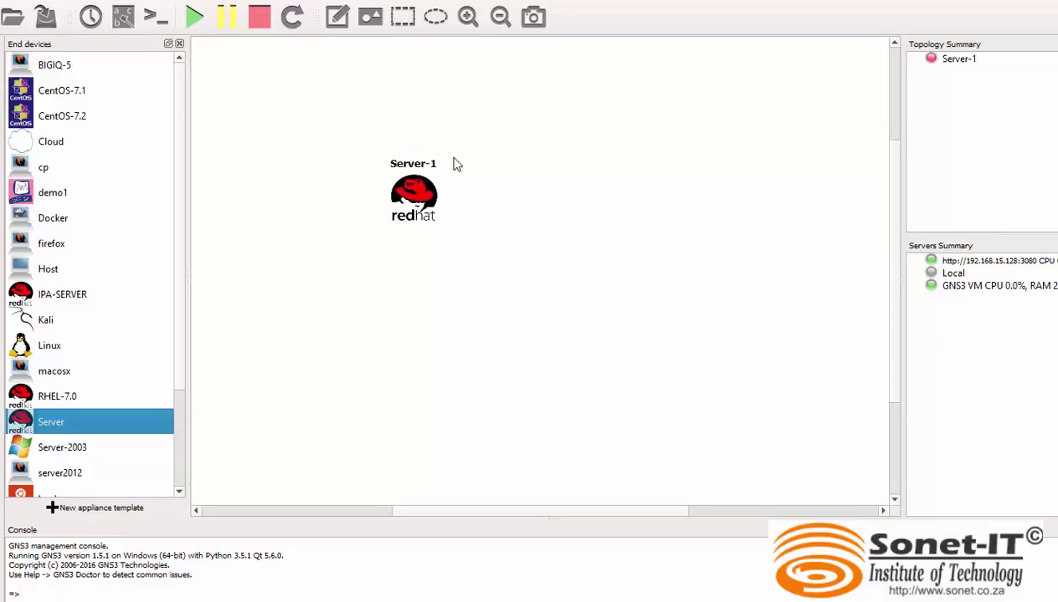
pyautogui.moveTo(58, 398); pyautogui.dragTo(720, 285)
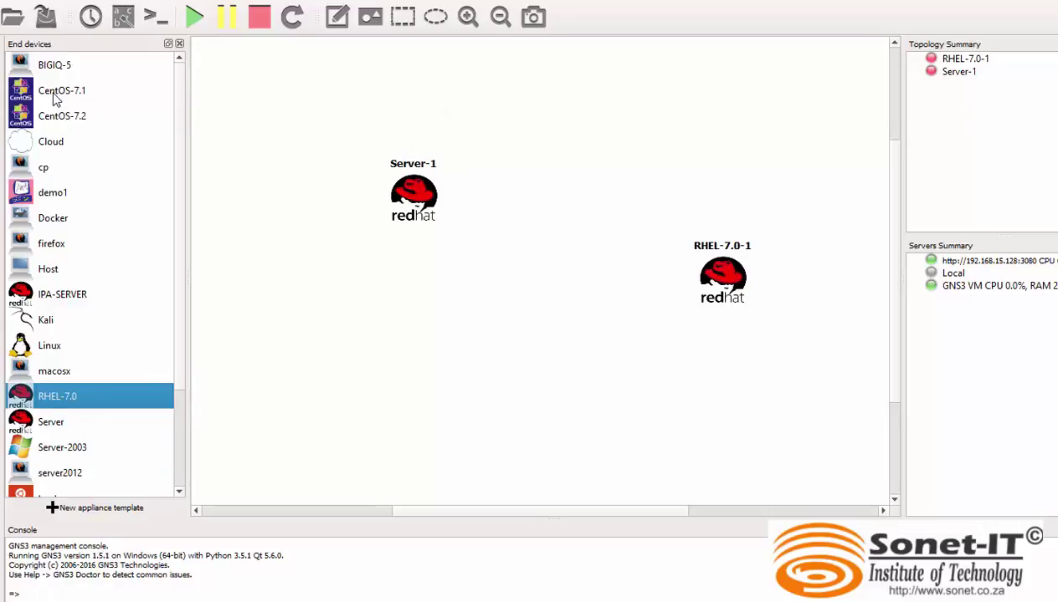
pyautogui.moveTo(57, 97); pyautogui.dragTo(477, 422)
pyautogui.moveTo(472, 377); pyautogui.dragTo(438, 349)
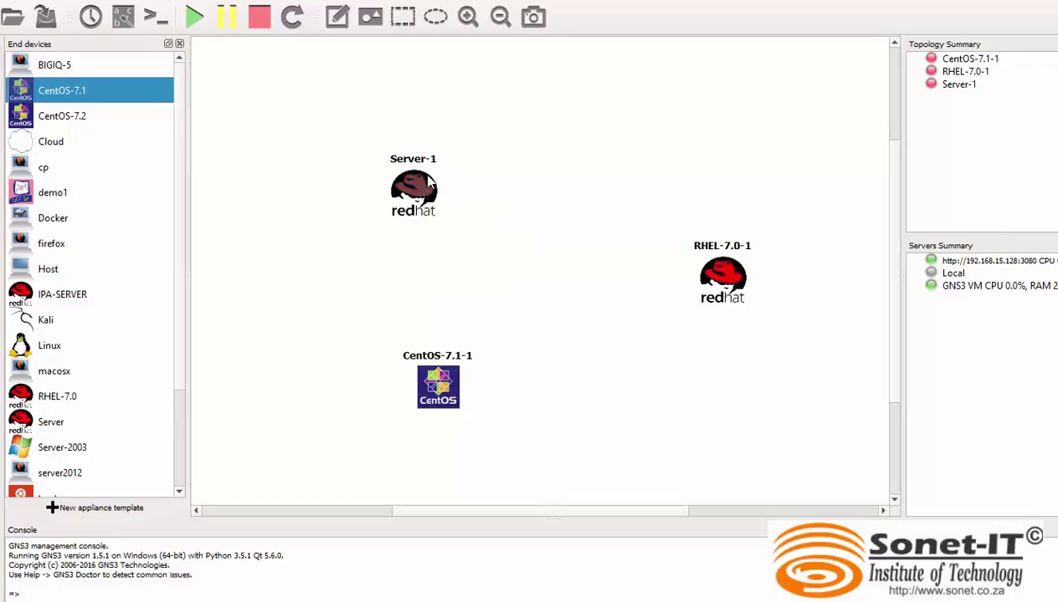
# Arrange the three nodes in a triangle and drop a switch in the middle.
pyautogui.moveTo(417, 201); pyautogui.dragTo(570, 119)
pyautogui.moveTo(720, 269); pyautogui.dragTo(762, 381)
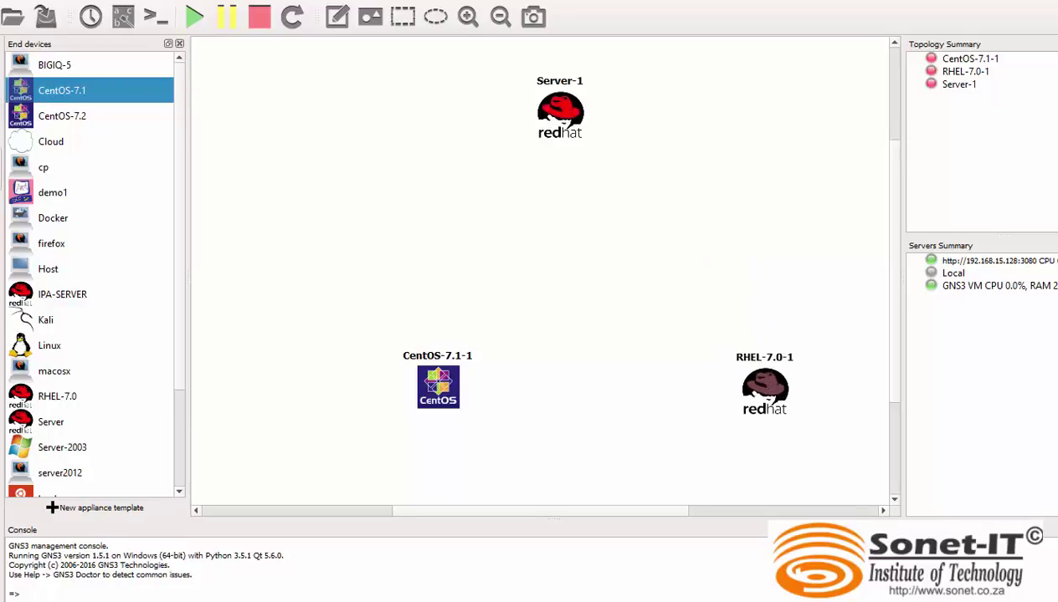
pyautogui.click(1, 117)
pyautogui.moveTo(44, 169); pyautogui.dragTo(552, 250)
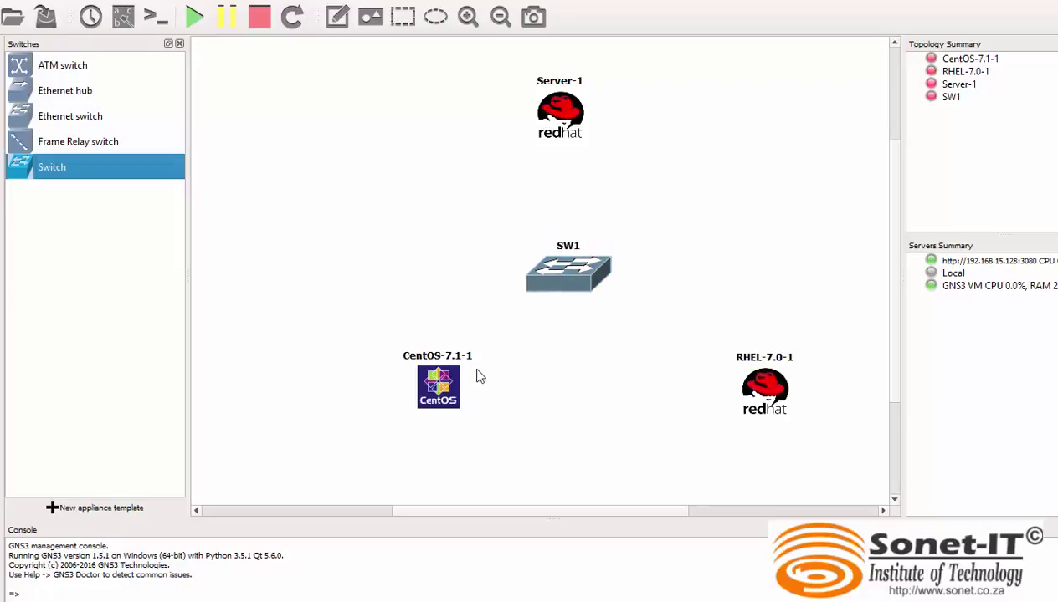
# Center SW1 among the nodes and link CentOS-7.1-1 Ethernet0 to SW1 Ethernet0/0.
pyautogui.moveTo(437, 389); pyautogui.dragTo(404, 402)
pyautogui.moveTo(570, 287); pyautogui.dragTo(580, 293)
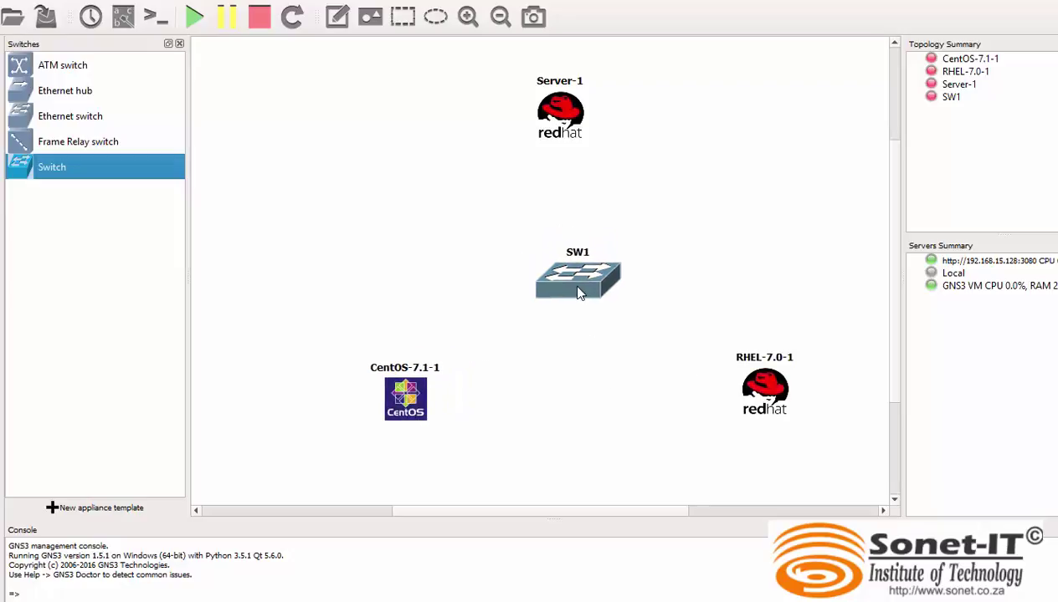
pyautogui.click(2, 316)
pyautogui.click(408, 402)
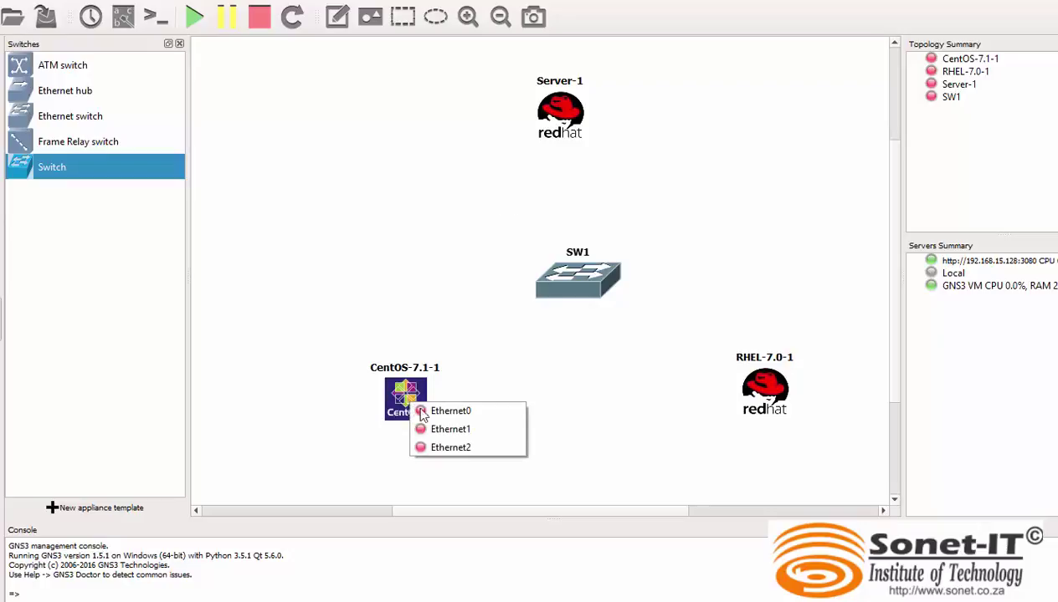
pyautogui.click(469, 419)
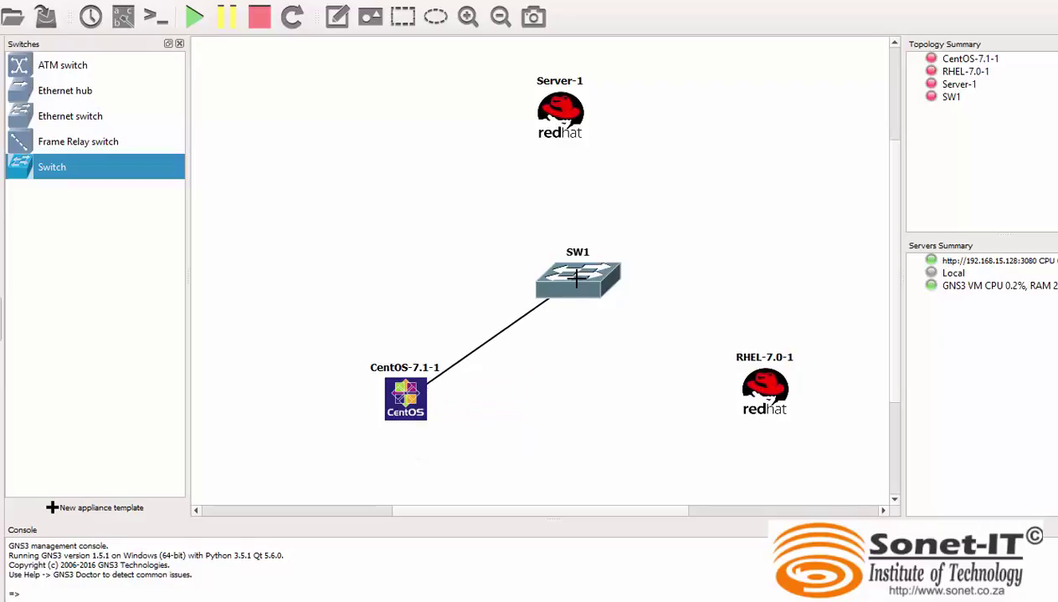
pyautogui.click(569, 277)
pyautogui.click(623, 295)
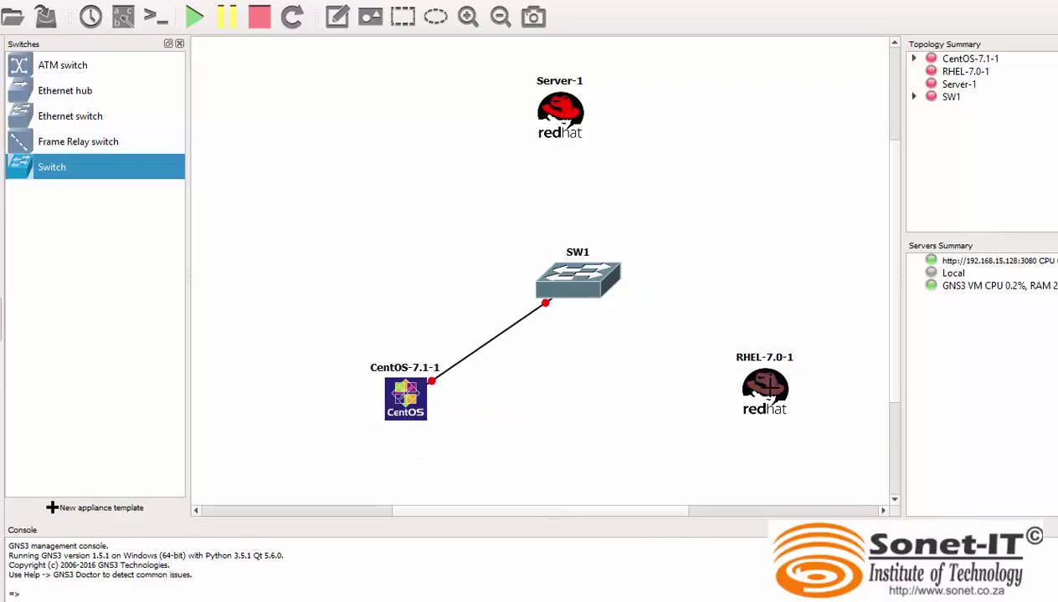
# Link RHEL-7.0-1 to SW1 Ethernet0/1 and Server-1 to SW1 Ethernet0/2.
pyautogui.click(763, 387)
pyautogui.click(820, 397)
pyautogui.click(601, 280)
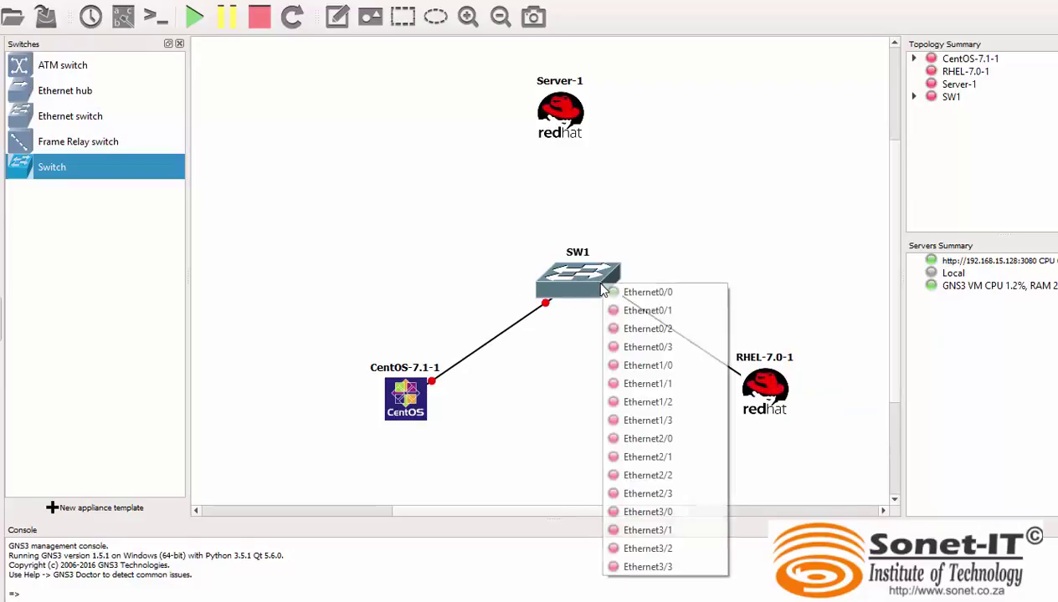
pyautogui.click(635, 307)
pyautogui.click(565, 109)
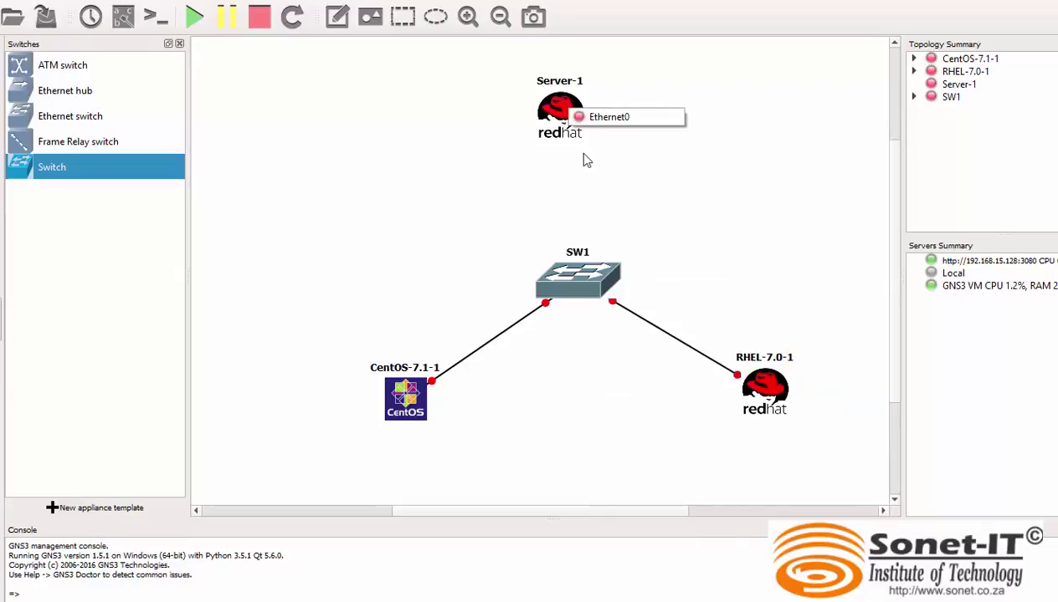
pyautogui.click(617, 119)
pyautogui.click(577, 272)
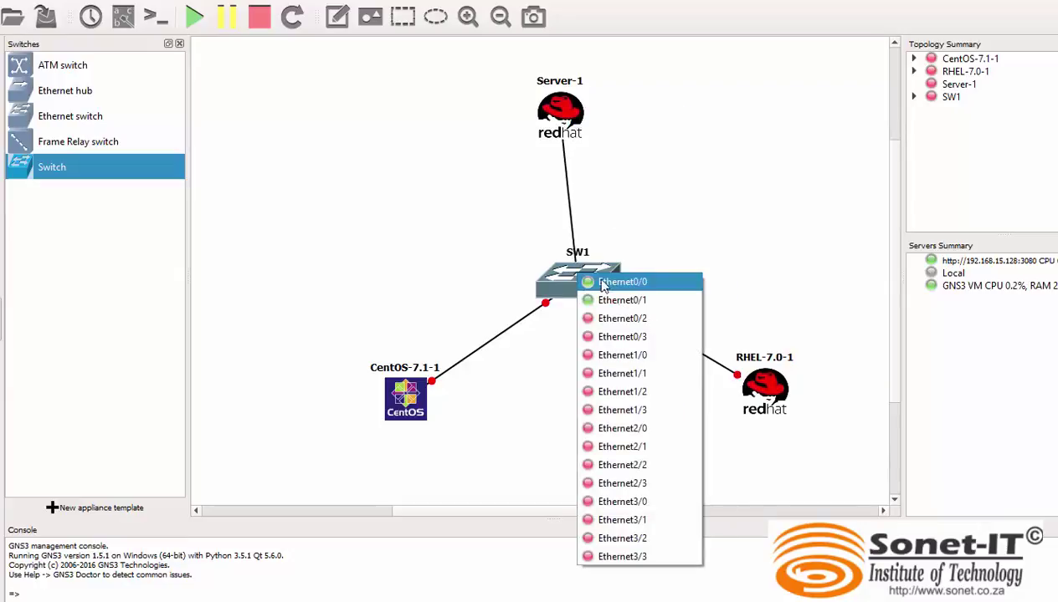
pyautogui.click(603, 315)
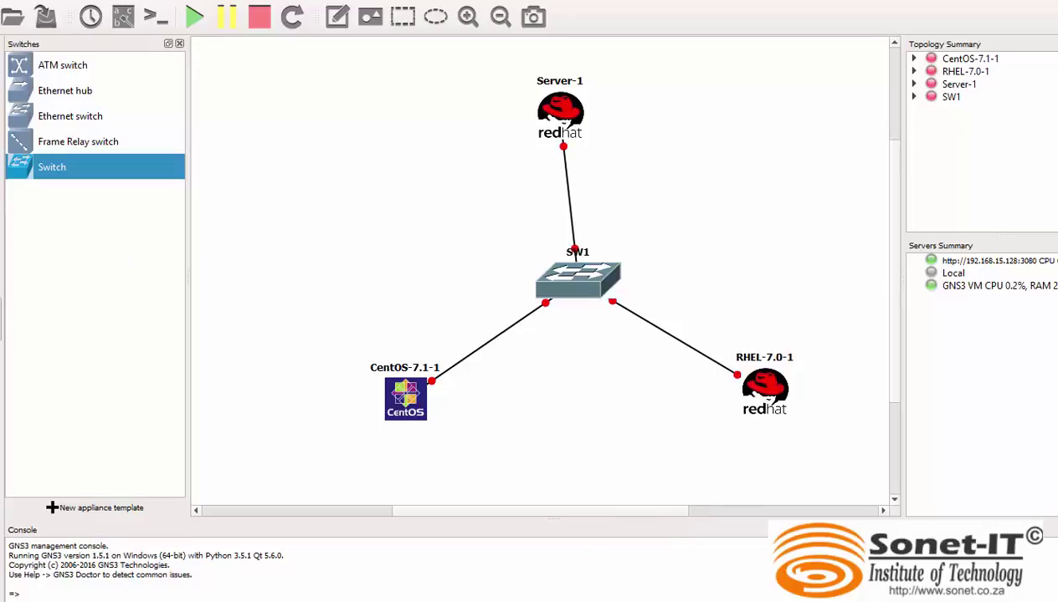
pyautogui.moveTo(574, 299); pyautogui.dragTo(559, 306)
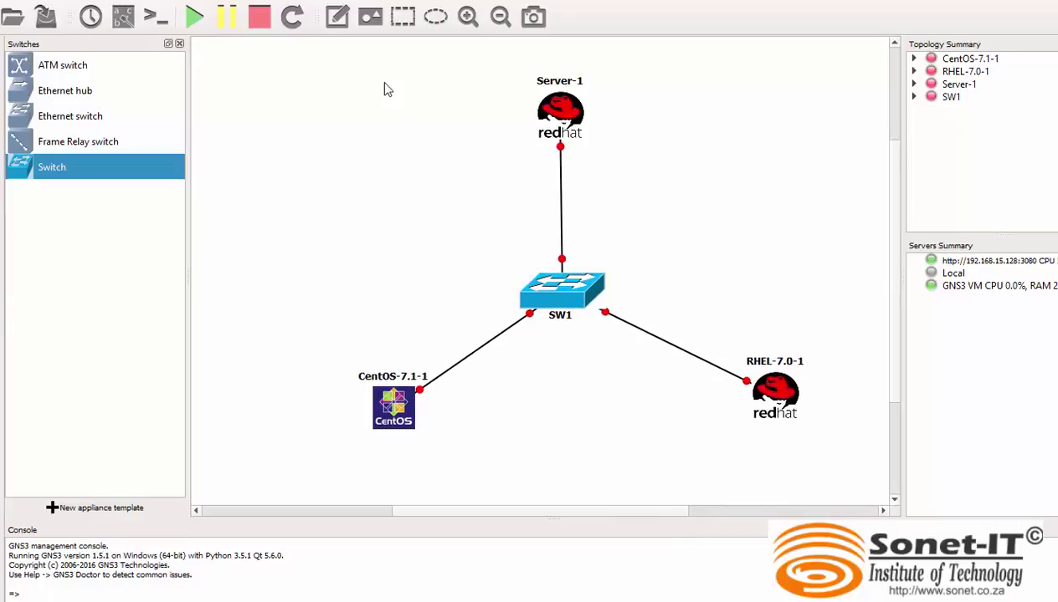
# Add a 10.10.10.1 text note above Server-1.
pyautogui.click(336, 17)
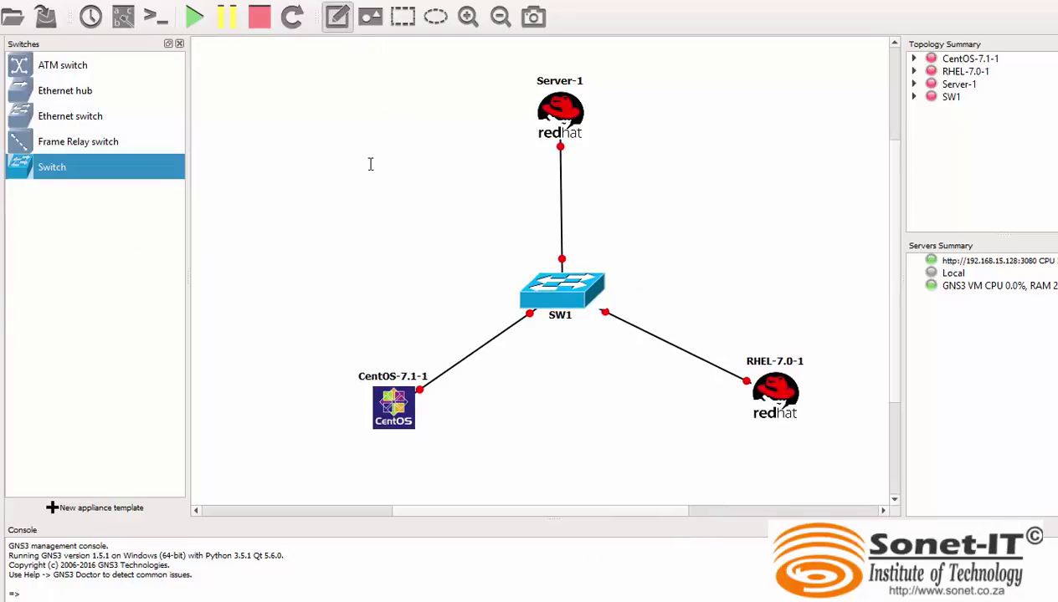
pyautogui.click(304, 133)
pyautogui.write('1')
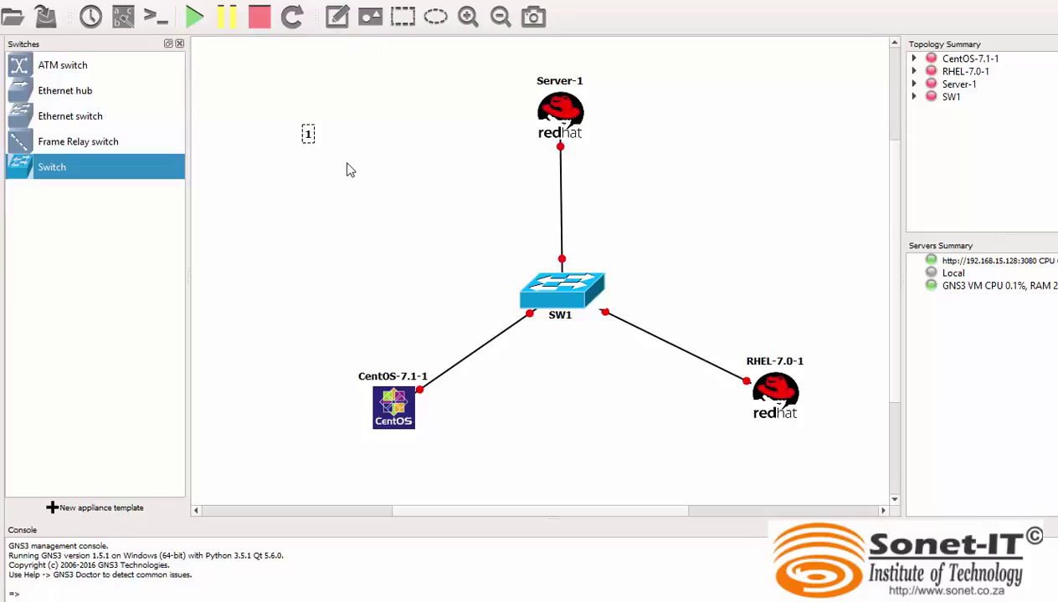
pyautogui.write('0.10.10.1')
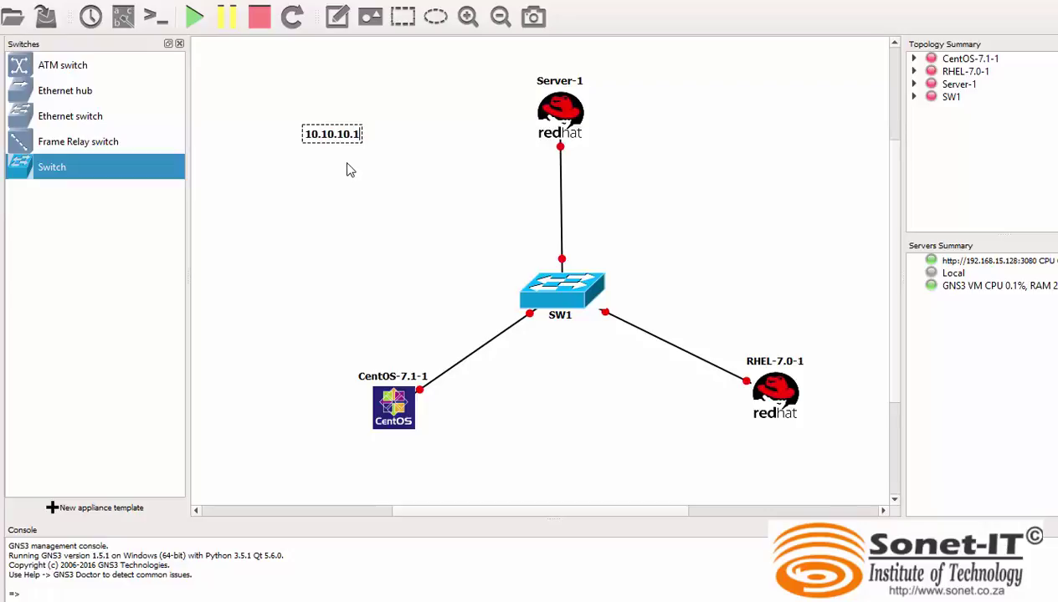
pyautogui.click(335, 246)
pyautogui.moveTo(337, 138); pyautogui.dragTo(562, 70)
pyautogui.click(465, 149)
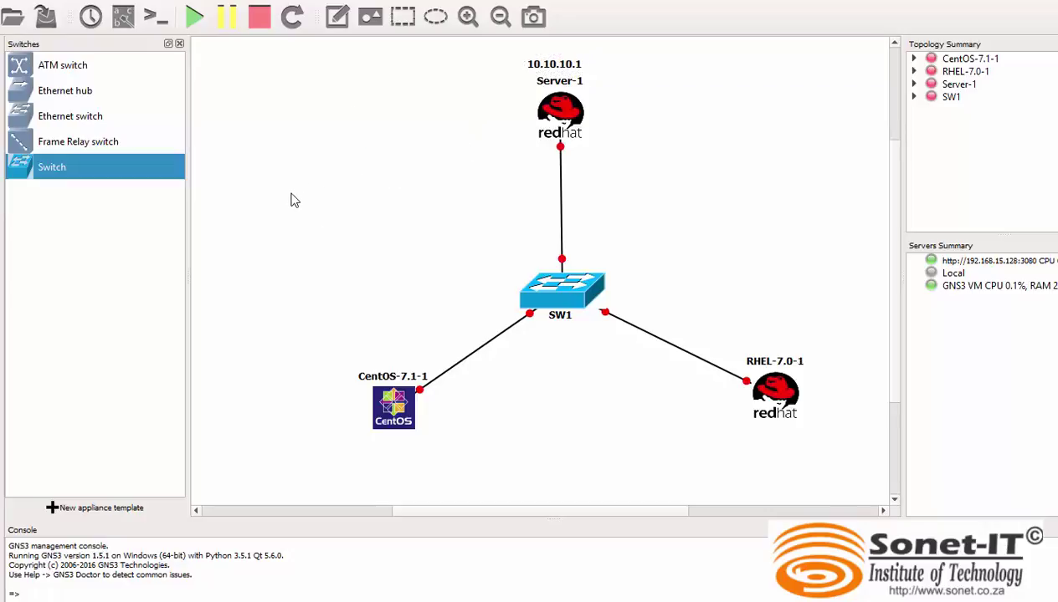
# Add a 10.10.10.2 text note under CentOS-7.1-1.
pyautogui.click(337, 16)
pyautogui.click(274, 195)
pyautogui.write('10.10.10.1')
pyautogui.press('BackSpace')
pyautogui.write('2')
pyautogui.click(329, 295)
pyautogui.moveTo(306, 206); pyautogui.dragTo(397, 450)
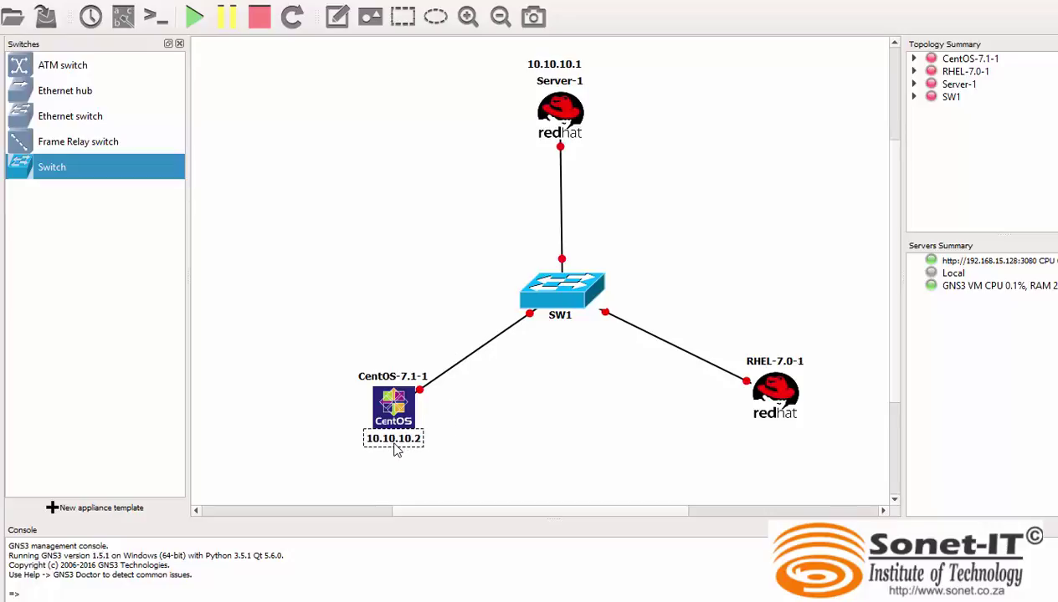
pyautogui.click(353, 235)
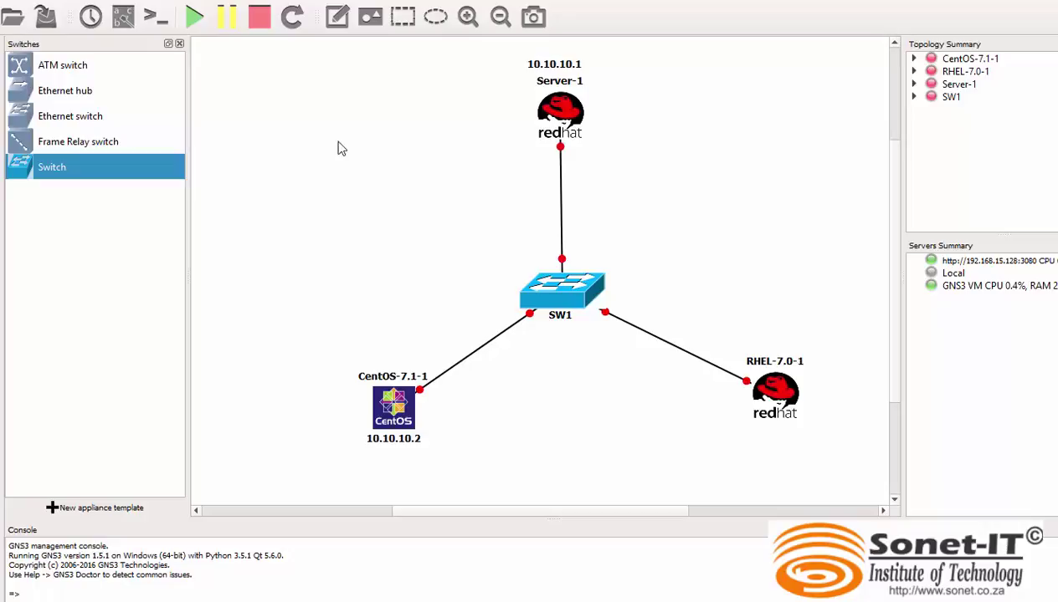
# Add a 10.10.10.3 text note below RHEL-7.0-1.
pyautogui.click(336, 16)
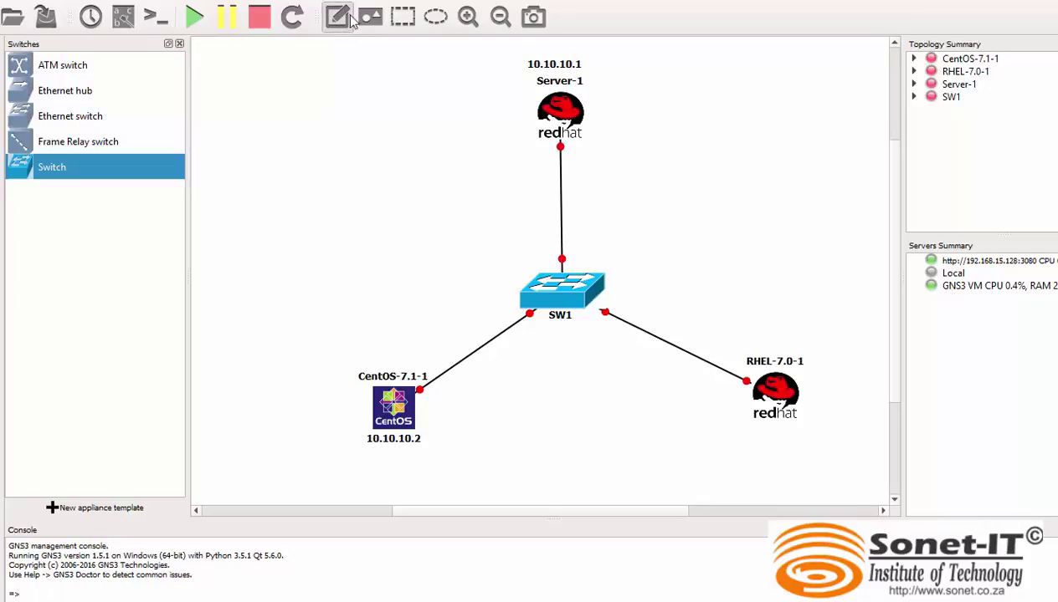
pyautogui.click(326, 137)
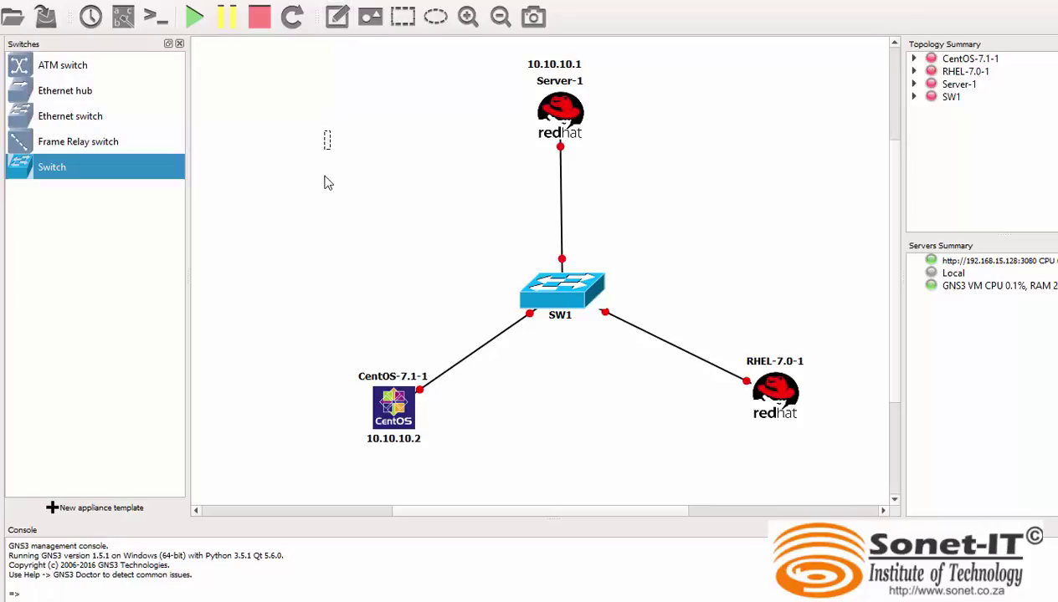
pyautogui.write('10.10.10.3')
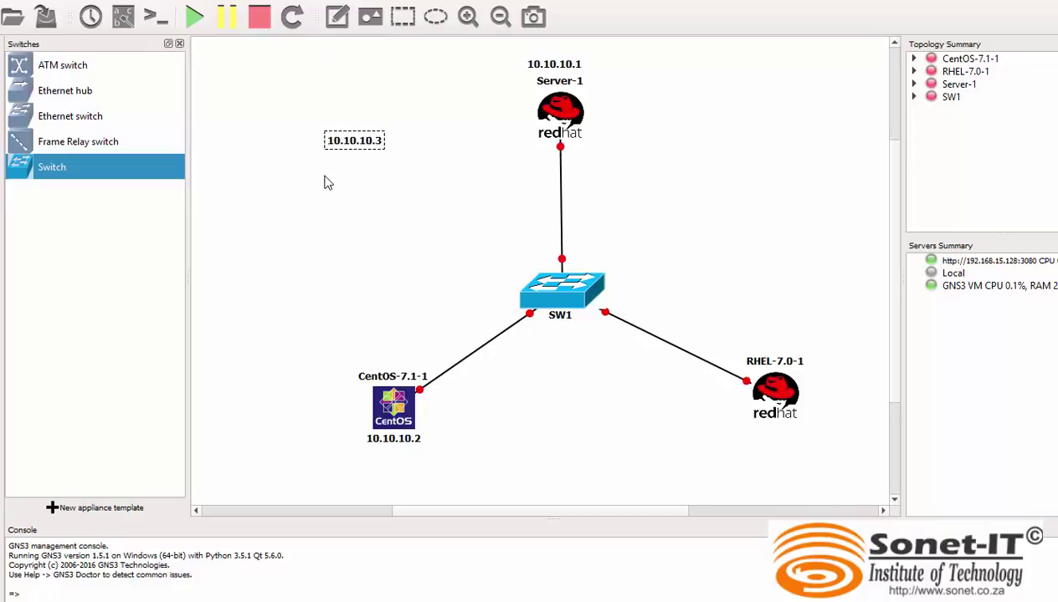
pyautogui.click(344, 219)
pyautogui.moveTo(336, 147); pyautogui.dragTo(791, 438)
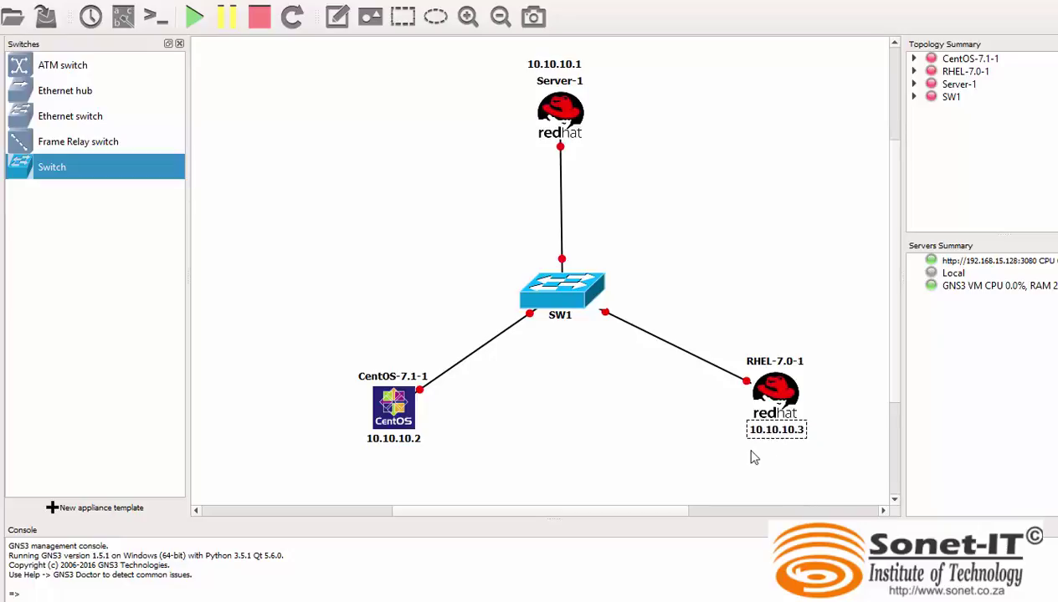
pyautogui.click(744, 458)
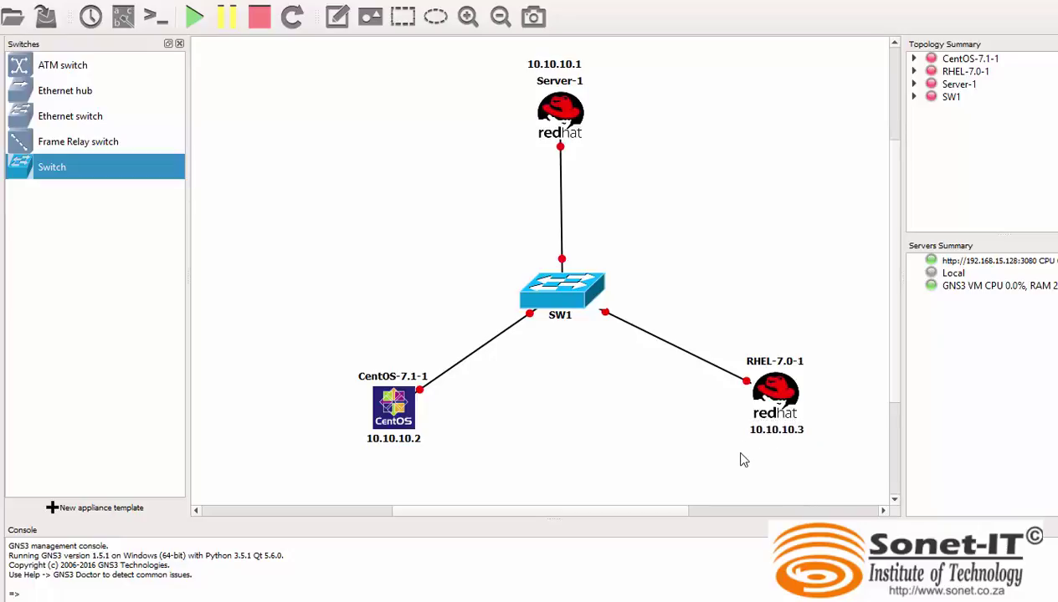
# Start the RHEL-7.0-1 and Server-1 nodes.
pyautogui.rightClick(781, 403)
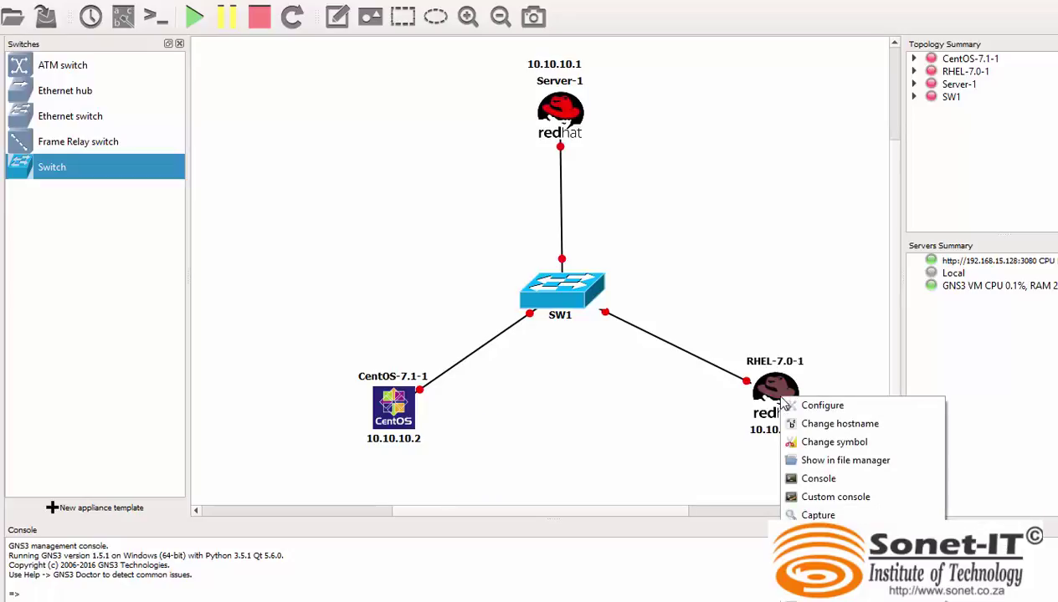
pyautogui.click(815, 534)
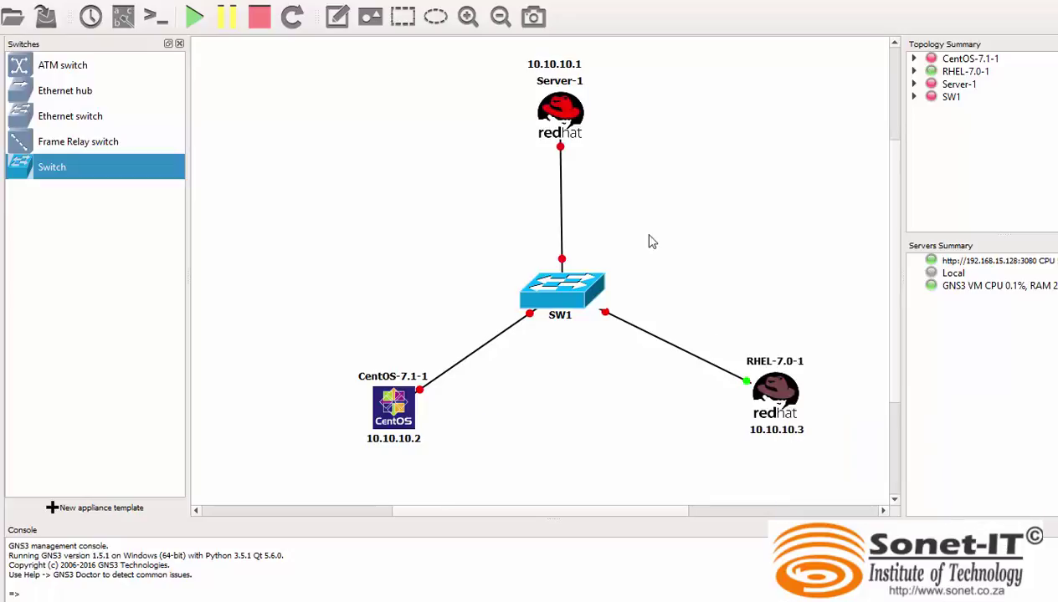
pyautogui.rightClick(567, 122)
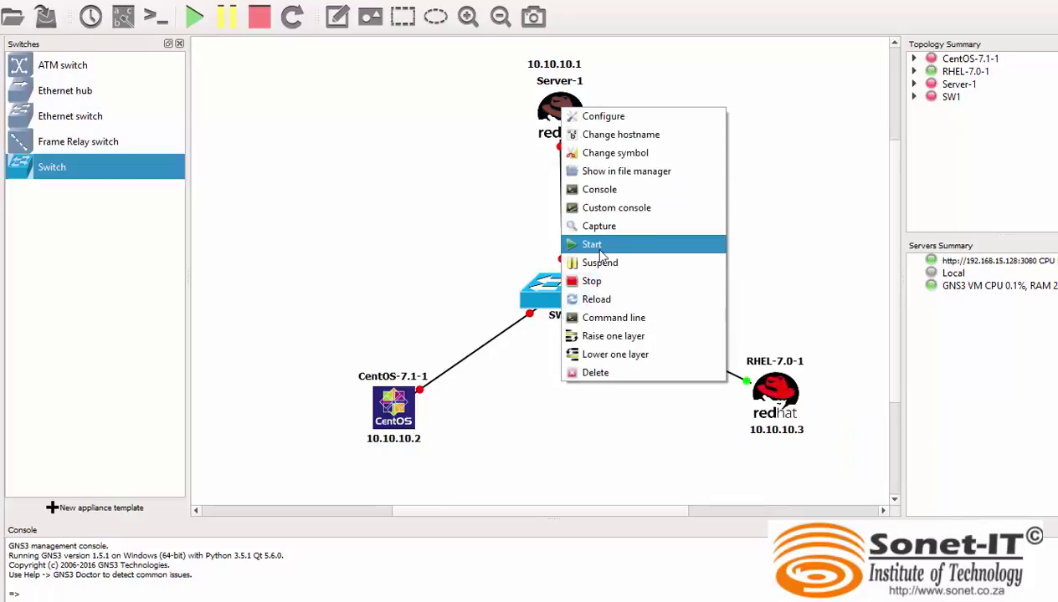
pyautogui.click(589, 240)
# Start CentOS-7.1-1 and open its console to the login prompt.
pyautogui.rightClick(395, 418)
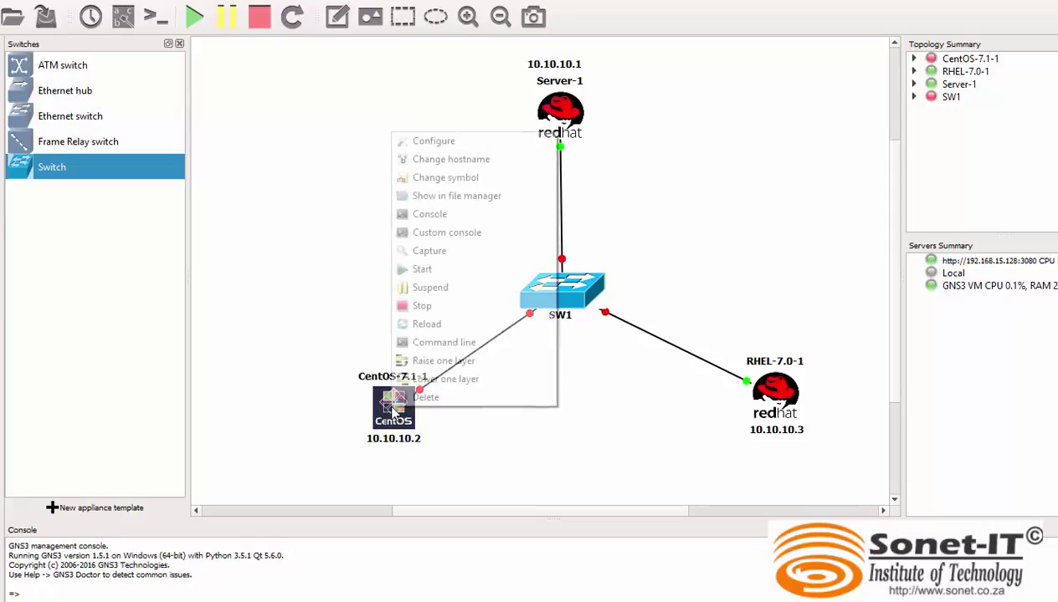
pyautogui.click(423, 270)
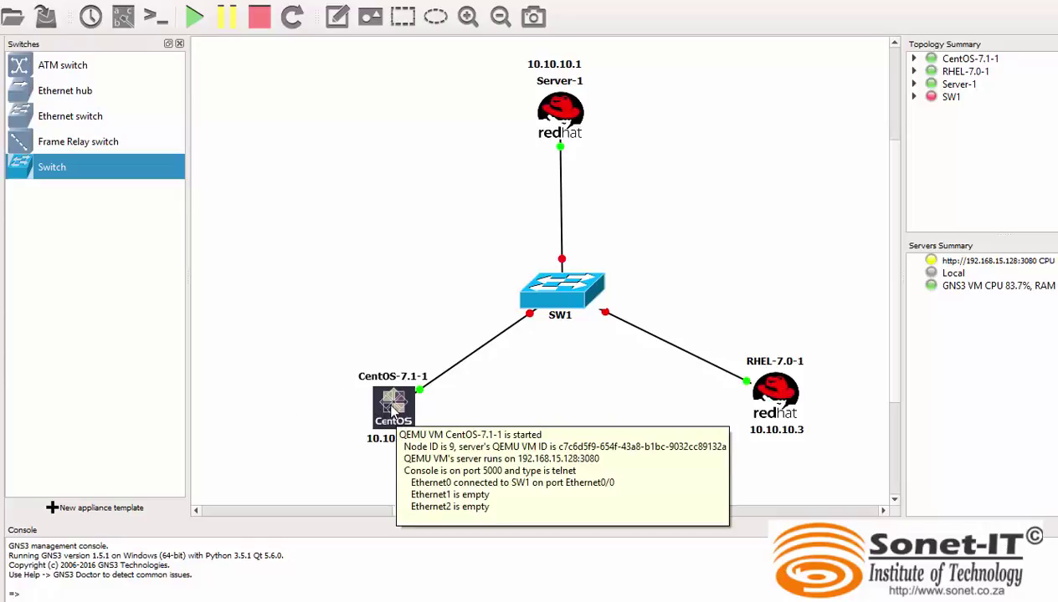
pyautogui.rightClick(393, 408)
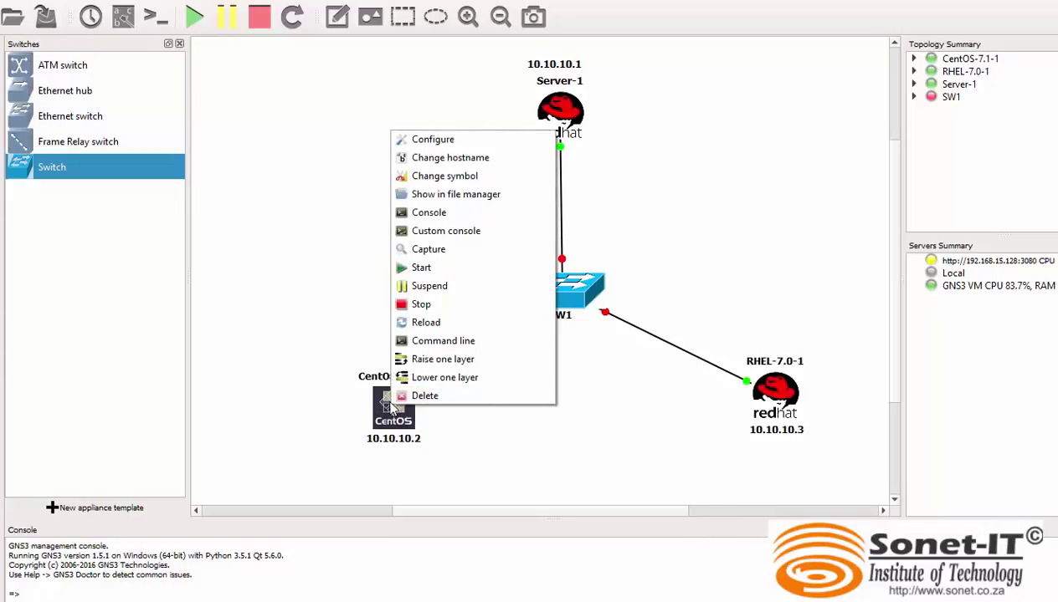
pyautogui.click(429, 214)
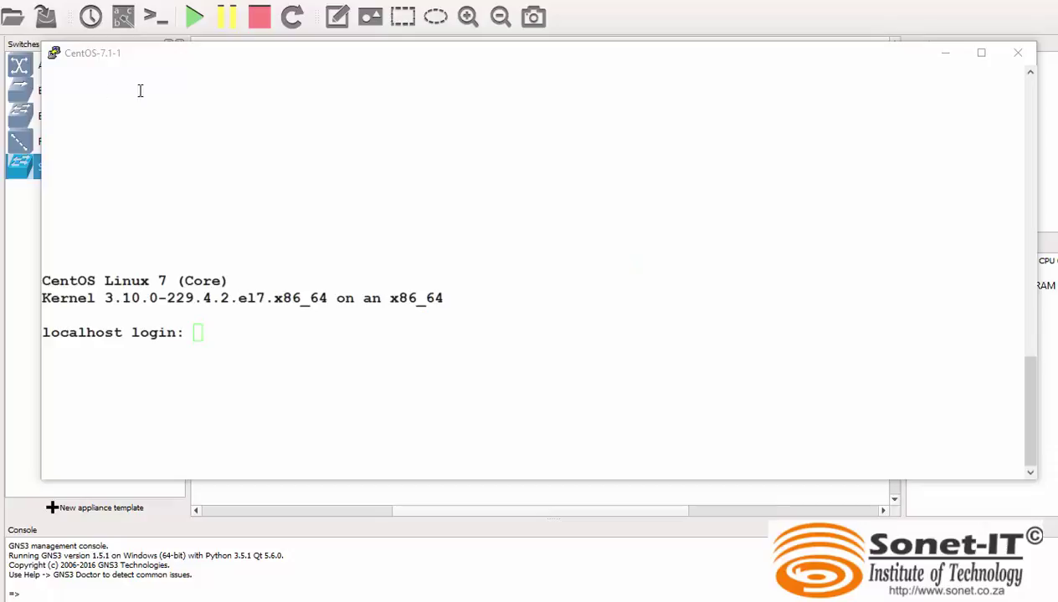
# Log in as root with the account password on the CentOS-7.1-1 console and run clear.
pyautogui.click(350, 432)
pyautogui.write('root')
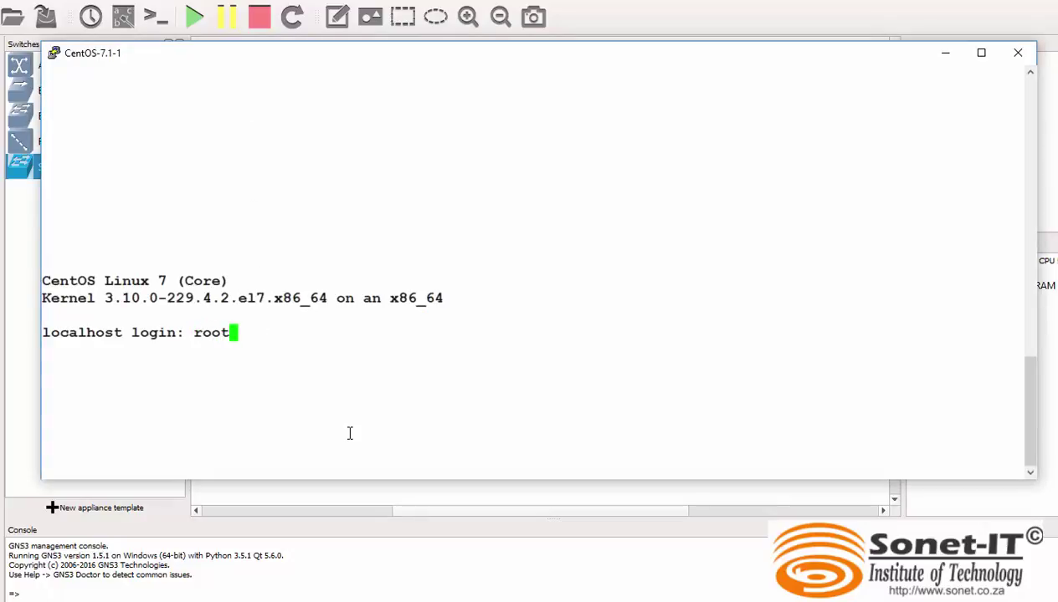
pyautogui.press('Return')
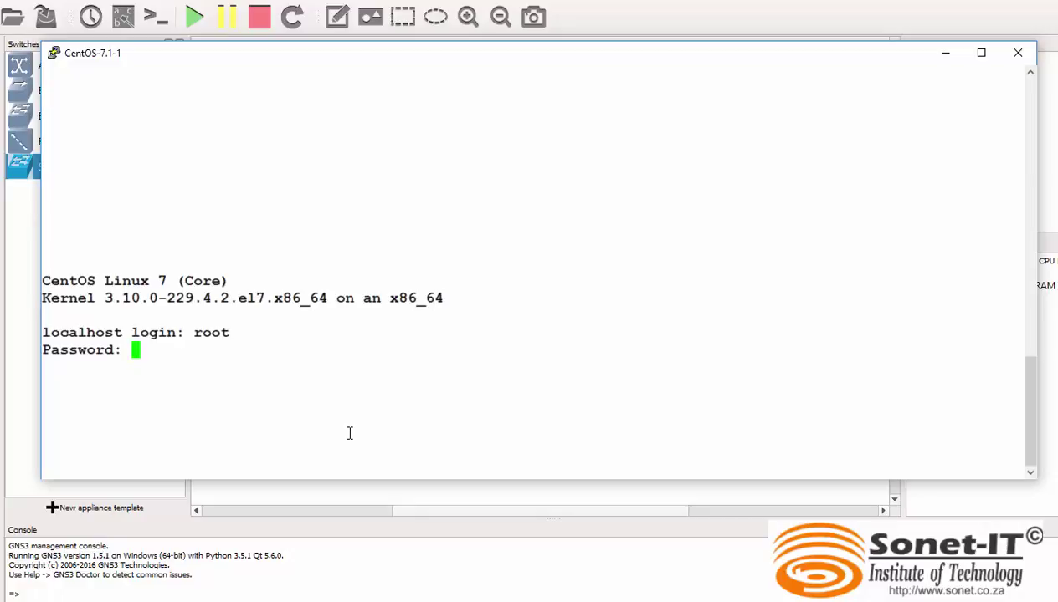
pyautogui.press('Return')
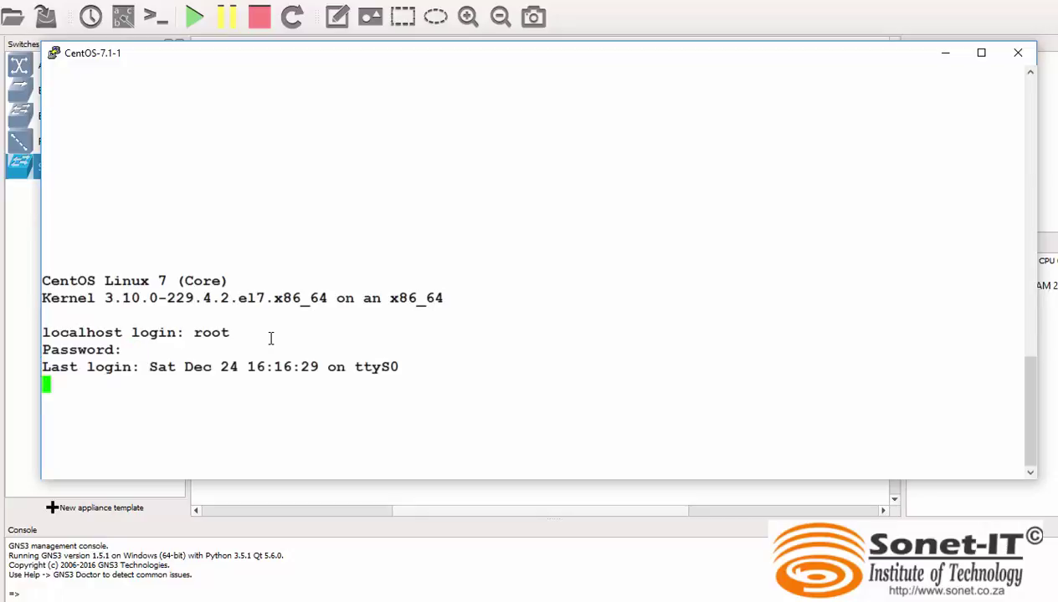
pyautogui.write('clear')
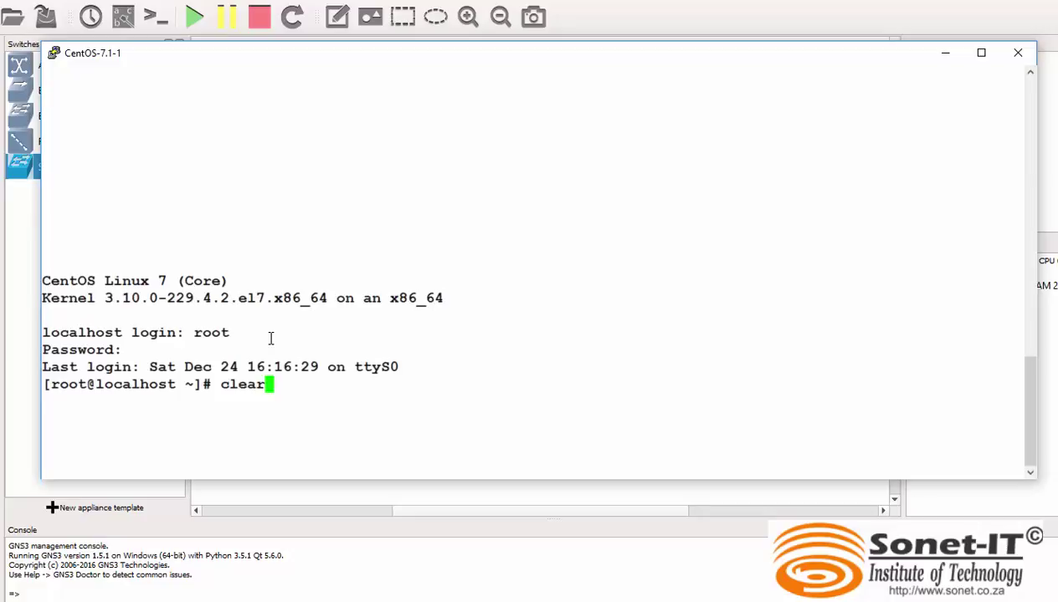
pyautogui.press('Return')
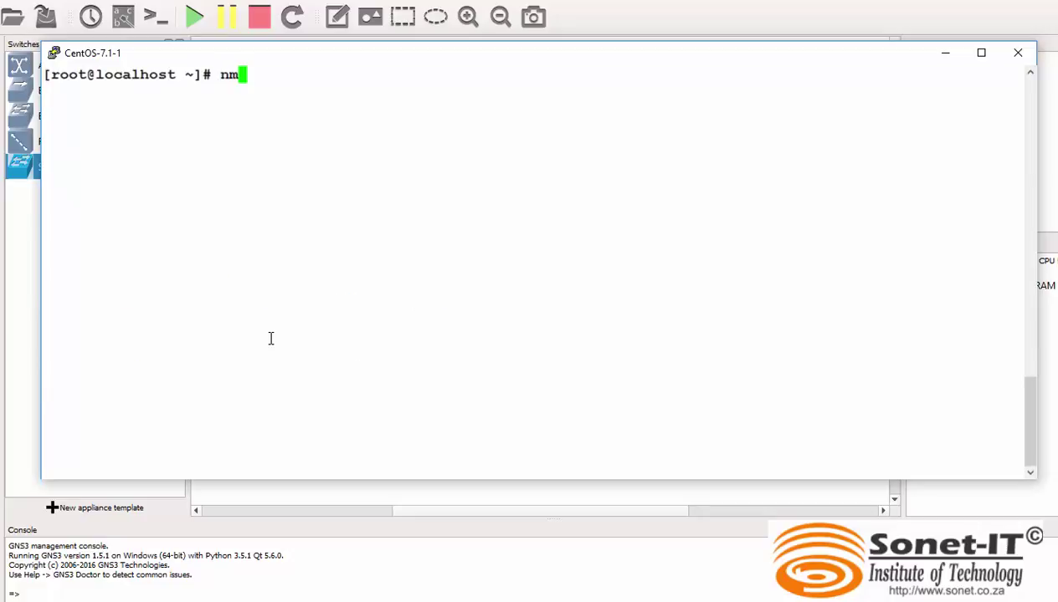
# Launch nmtui and open the eth0 connection for editing.
pyautogui.write('tui')
pyautogui.press('Return')
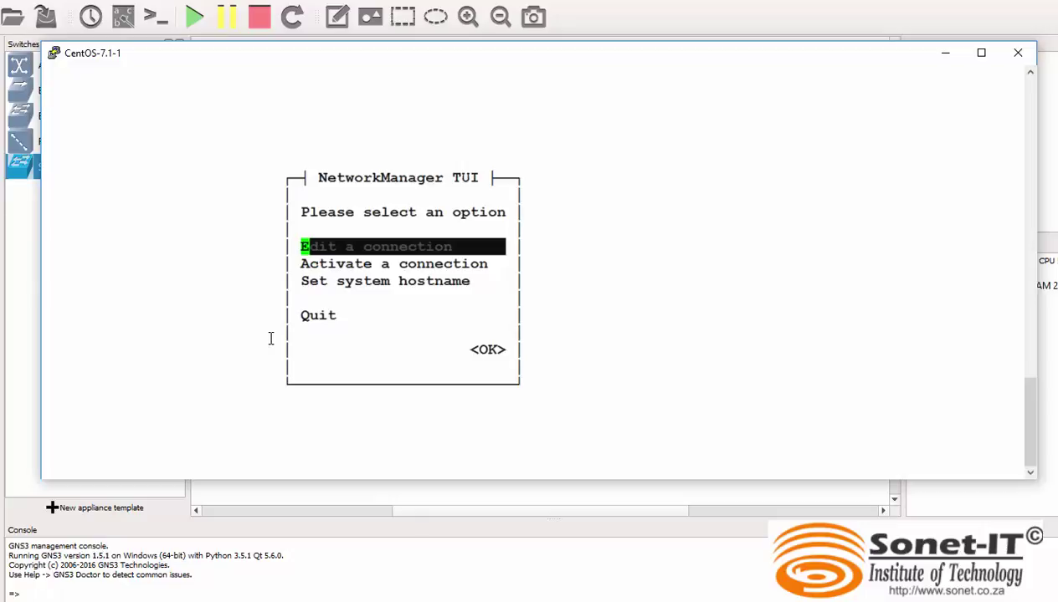
pyautogui.press('Return')
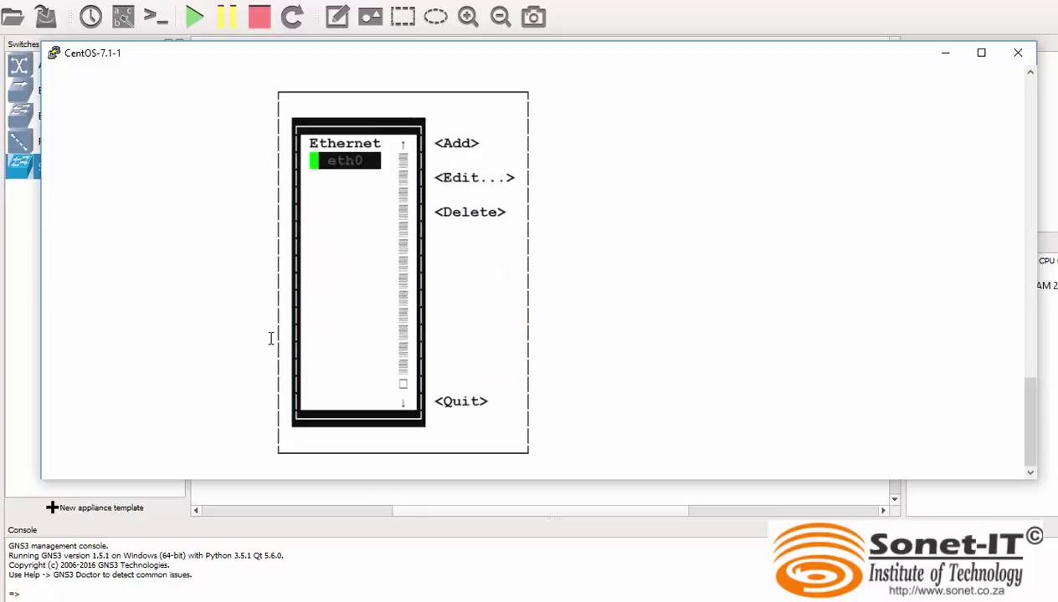
pyautogui.press('Tab')
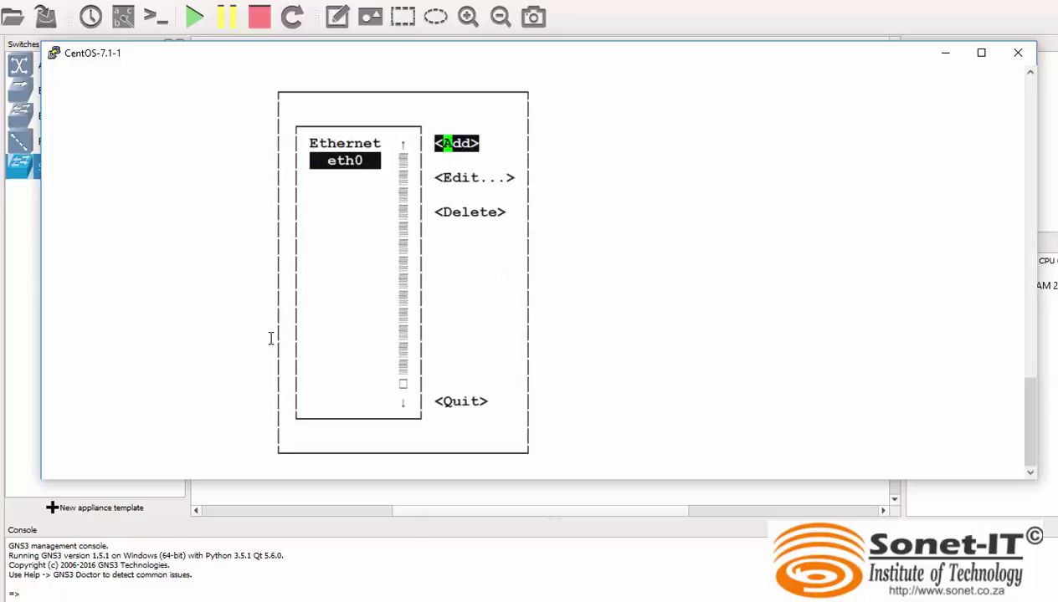
pyautogui.press('Down')
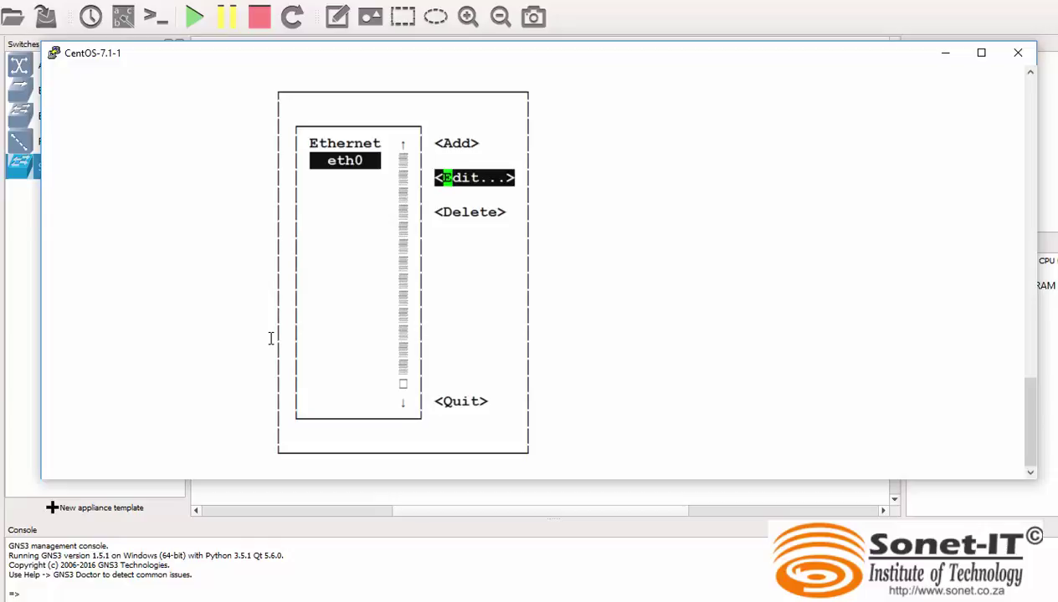
pyautogui.press('Return')
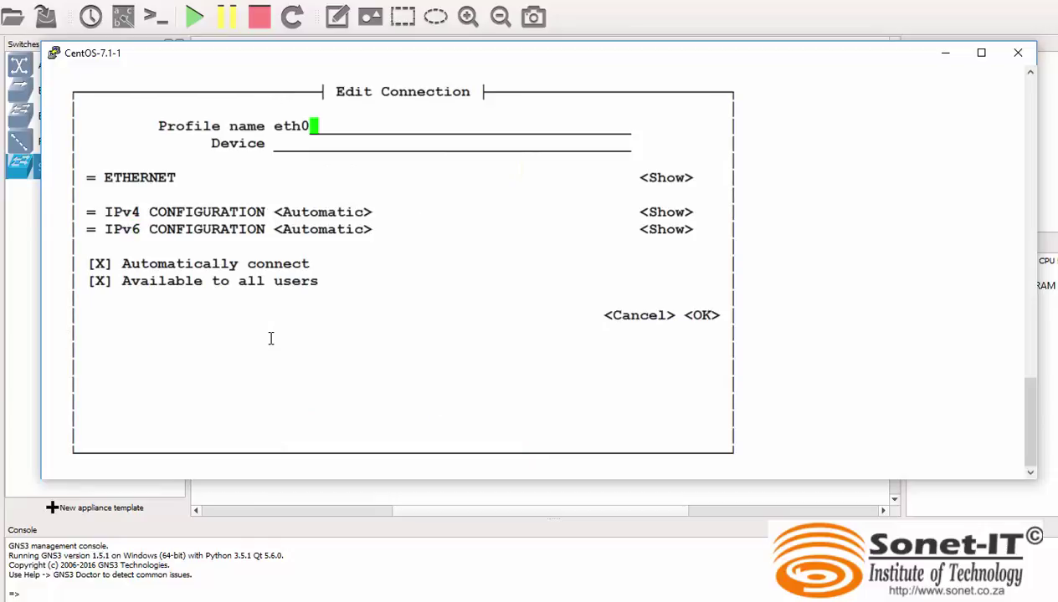
# Switch eth0's IPv4 configuration to Manual and expand its settings.
pyautogui.press('Down')
pyautogui.press('Down')
pyautogui.press('Down')
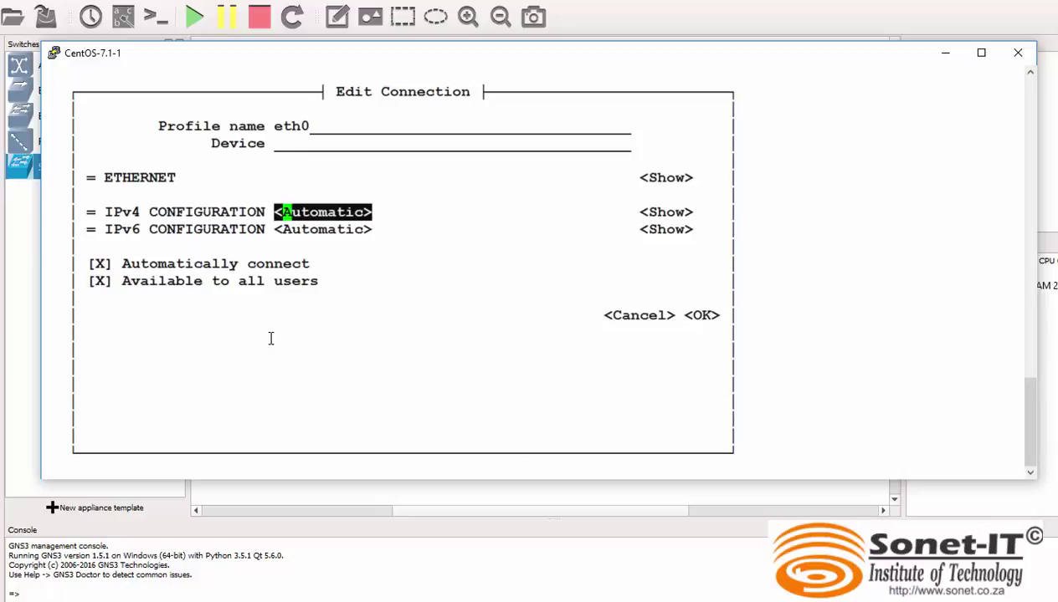
pyautogui.press('Return')
pyautogui.press('Down')
pyautogui.press('Down')
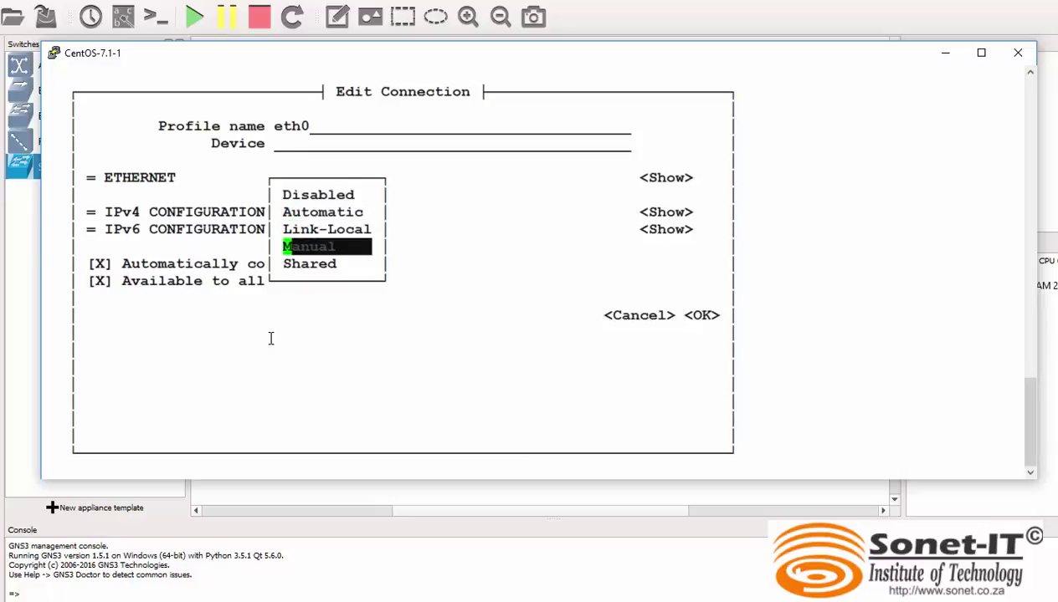
pyautogui.press('Return')
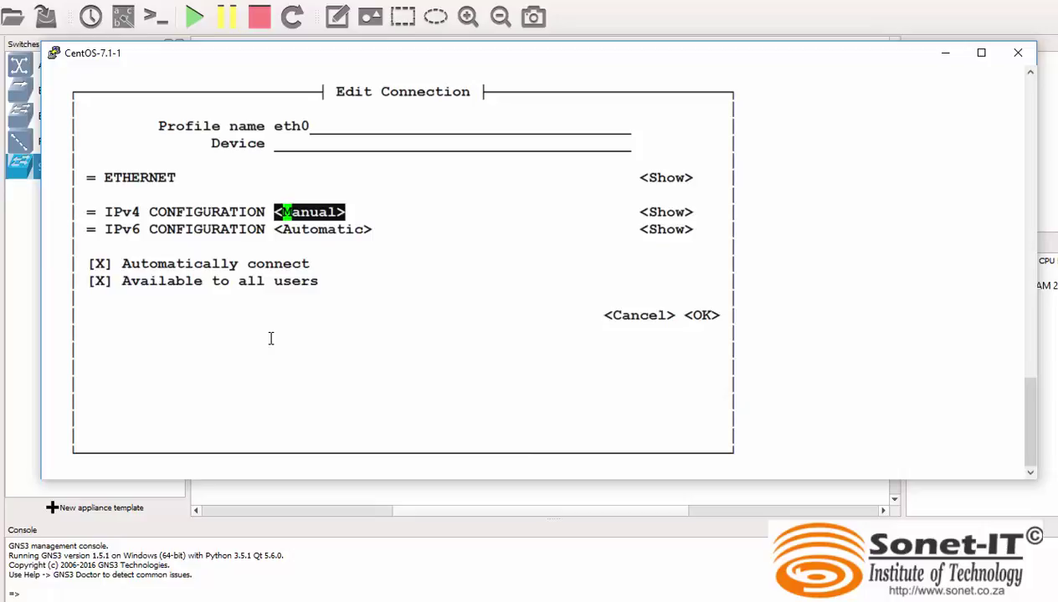
pyautogui.press('Tab')
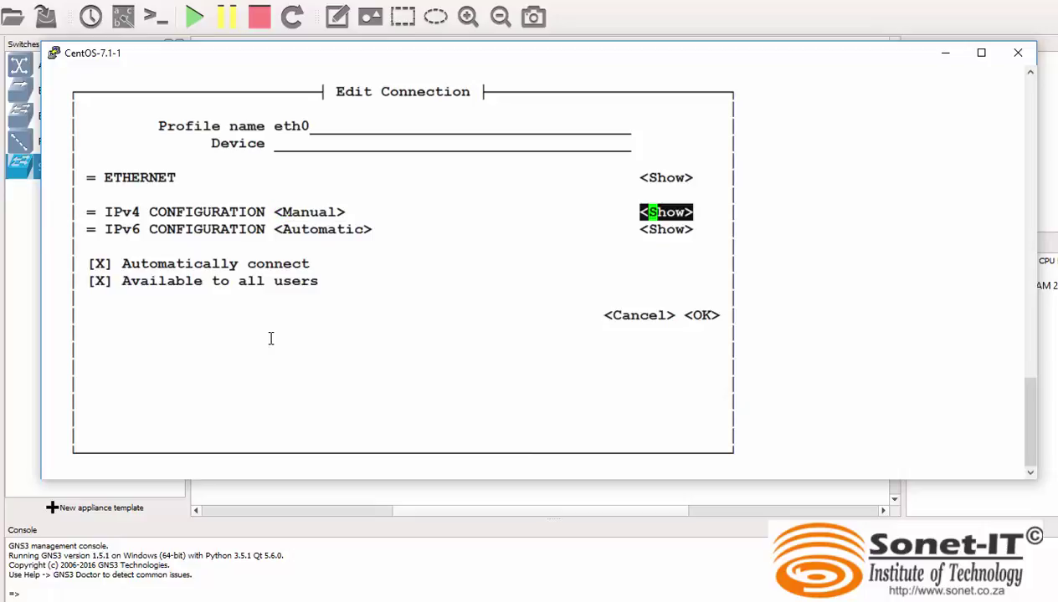
pyautogui.press('Return')
# Add IPv4 address 10.10.10.2/24, confirm with OK, and quit nmtui.
pyautogui.press('Tab')
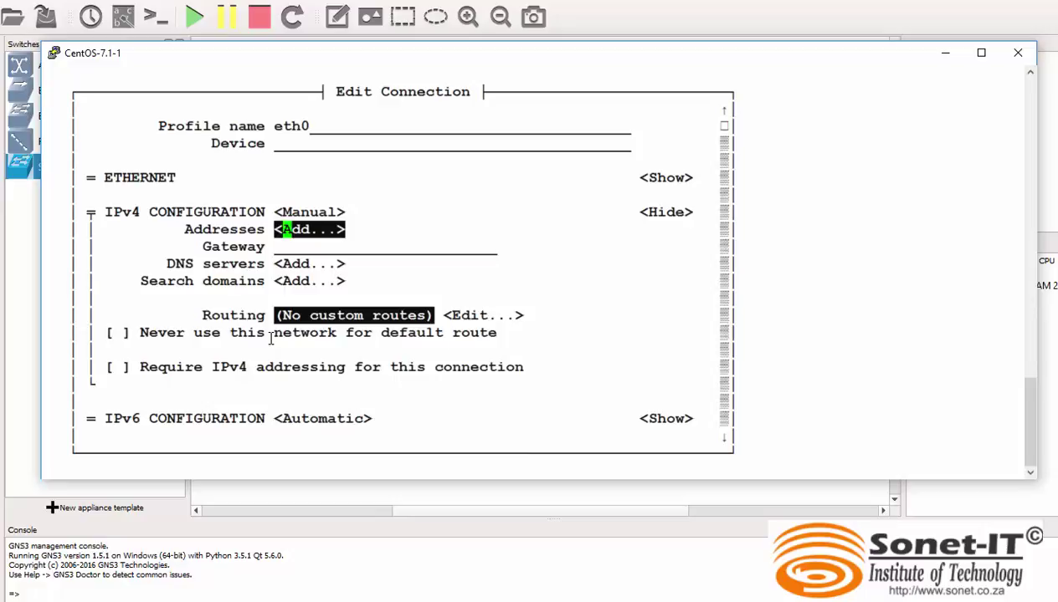
pyautogui.press('Return')
pyautogui.write('10')
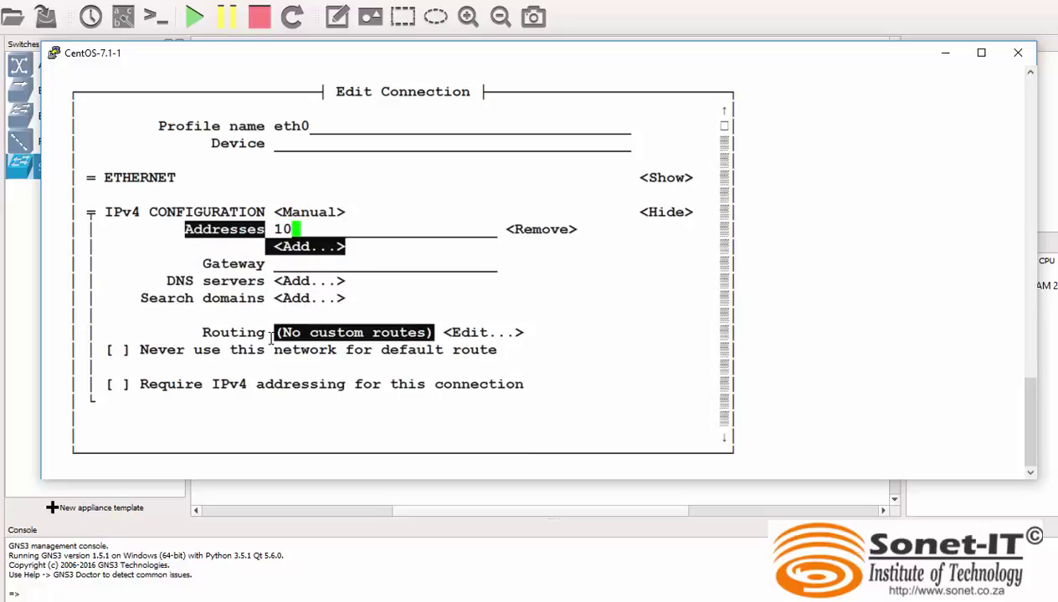
pyautogui.write('.10.10.')
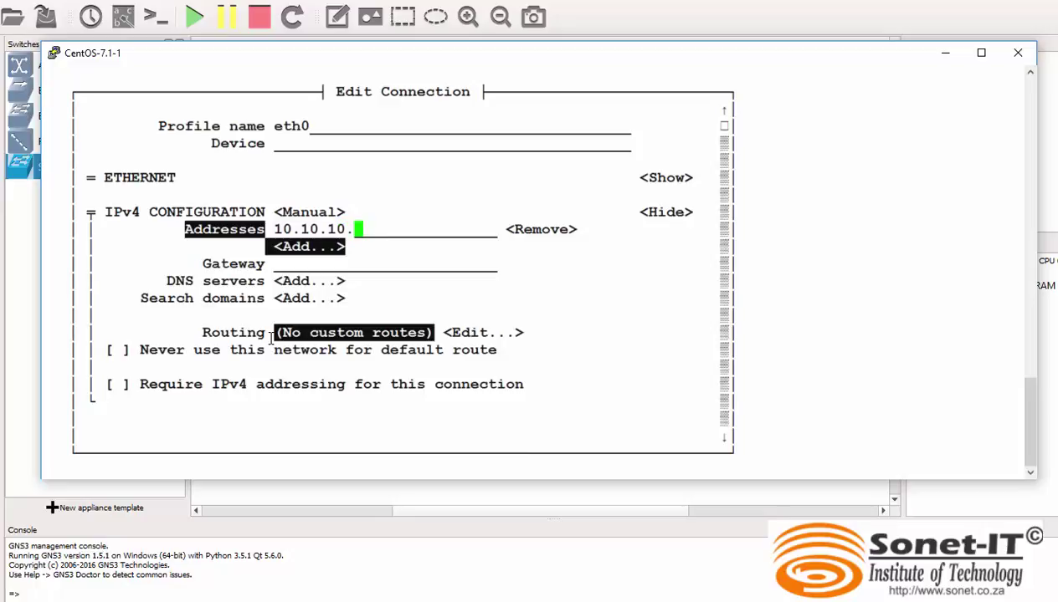
pyautogui.write('2/24')
pyautogui.press('Tab')
pyautogui.press('Tab')
pyautogui.press('Tab')
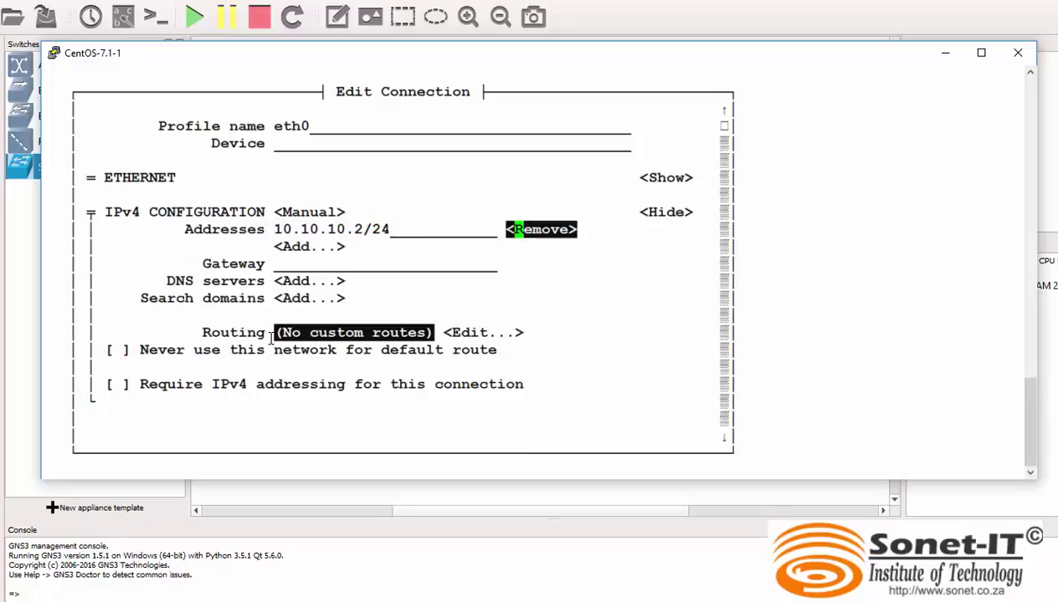
pyautogui.press('Tab')
pyautogui.press('Tab')
pyautogui.press('Tab')
pyautogui.press('Tab')
pyautogui.press('Tab')
pyautogui.press('Tab')
pyautogui.press('Tab')
pyautogui.press('Tab')
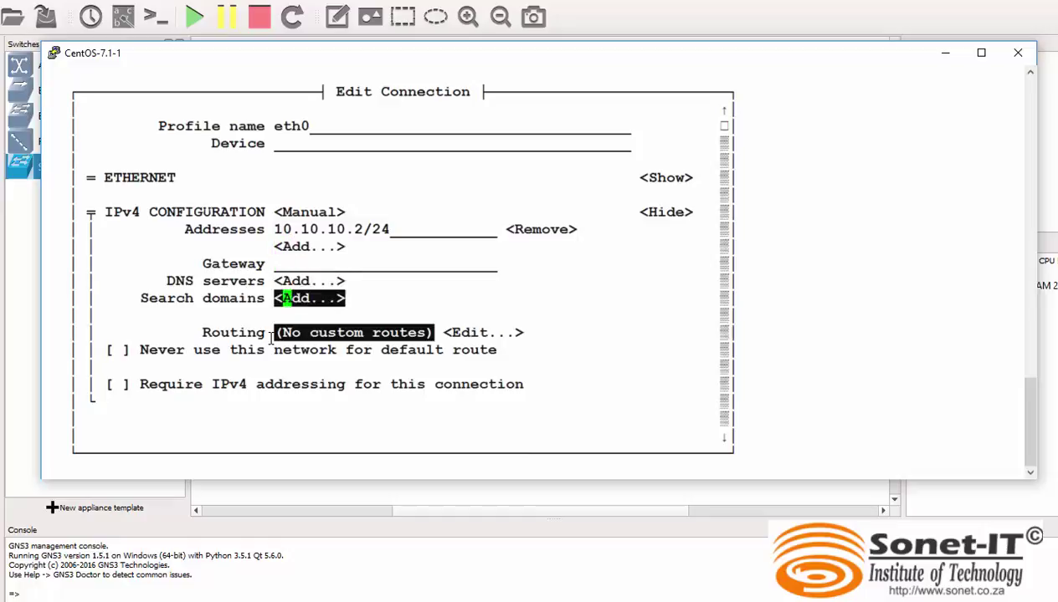
pyautogui.press('Tab')
pyautogui.press('Tab')
pyautogui.press('Tab')
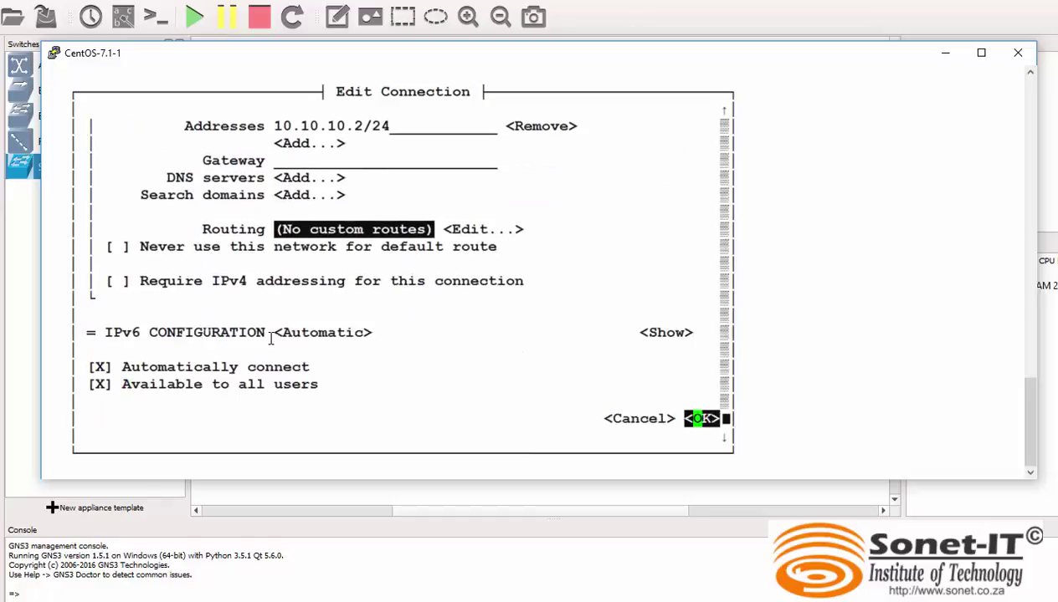
pyautogui.press('Return')
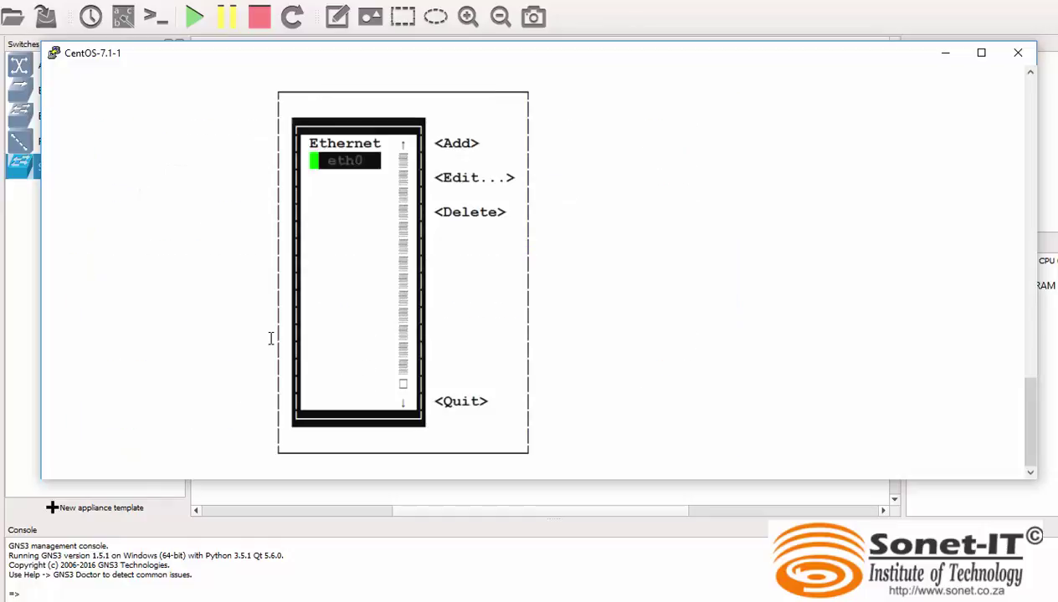
pyautogui.press('Tab')
pyautogui.press('Tab')
pyautogui.press('Tab')
pyautogui.press('Tab')
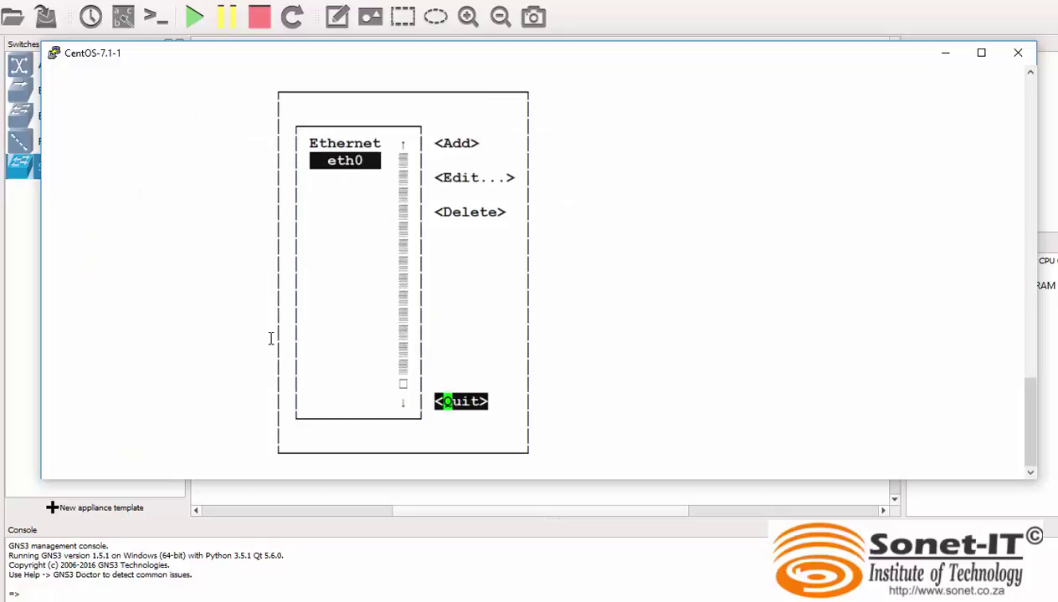
pyautogui.press('Return')
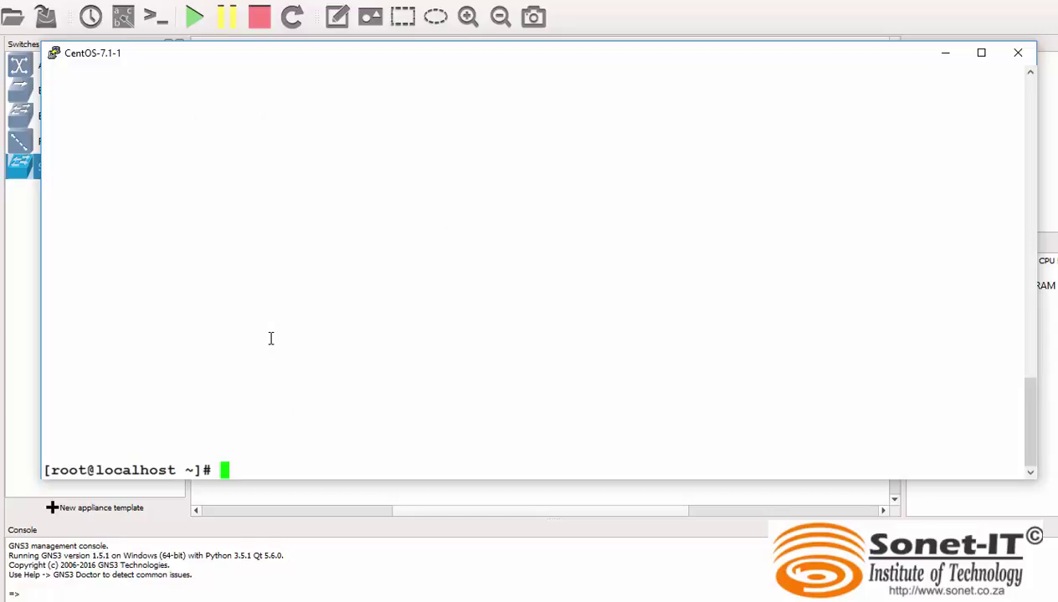
# Run systemctl restart network, which fails with a network.service error.
pyautogui.write('systemct')
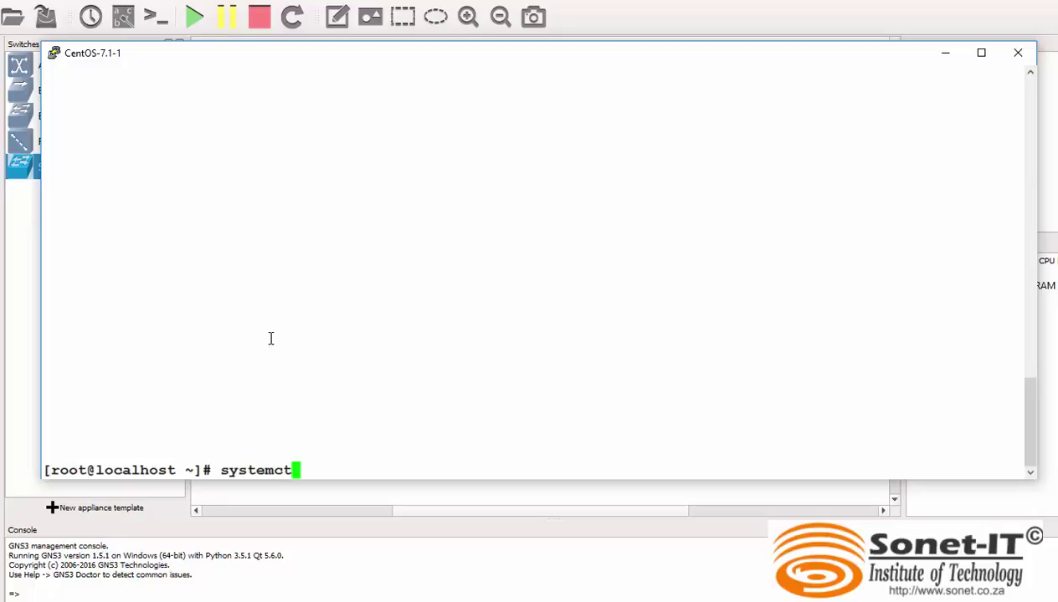
pyautogui.write('l restart')
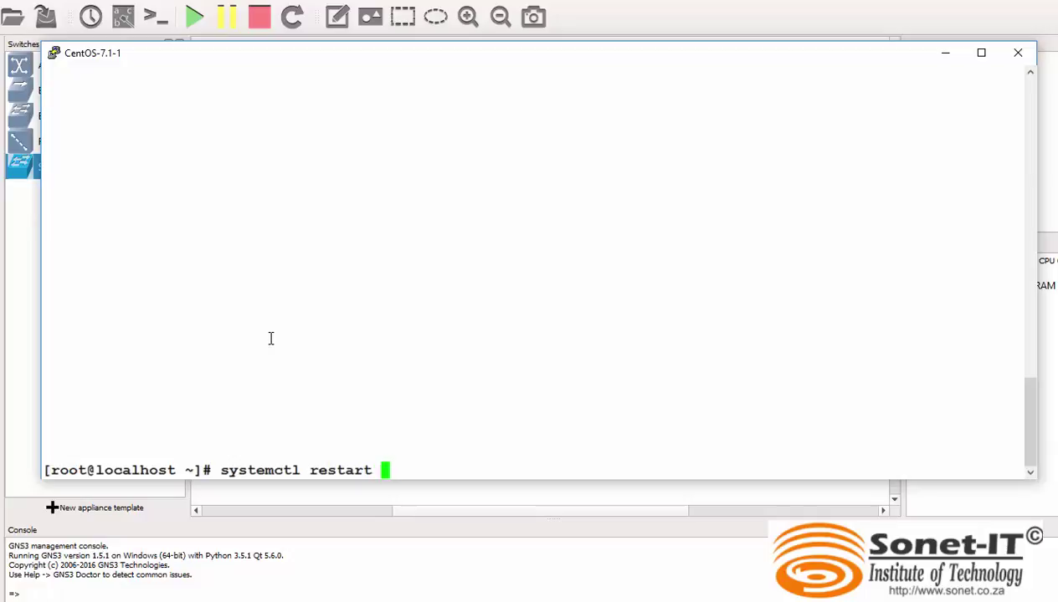
pyautogui.write(' network')
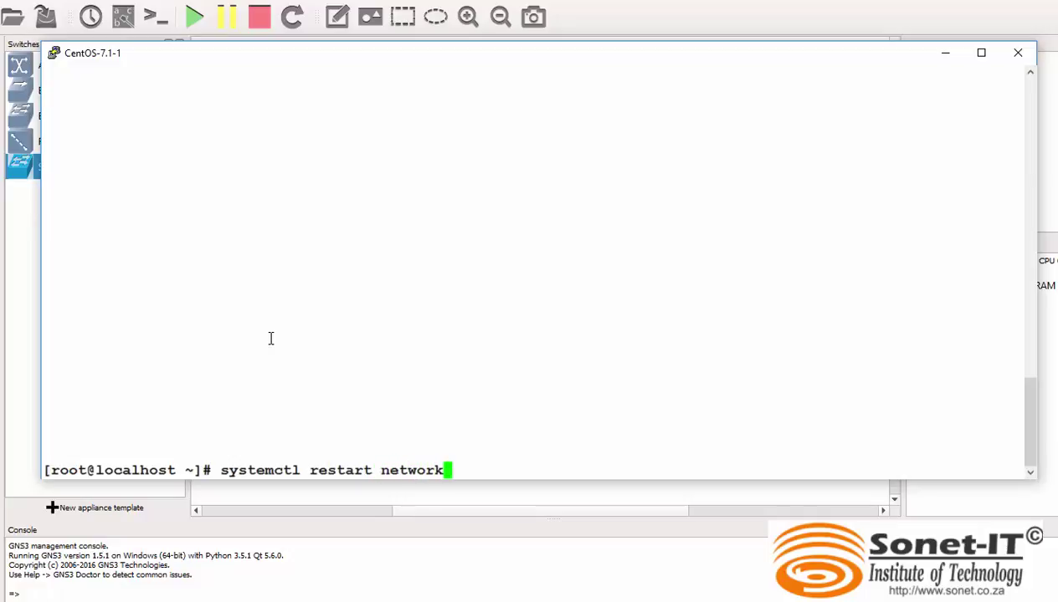
pyautogui.press('Return')
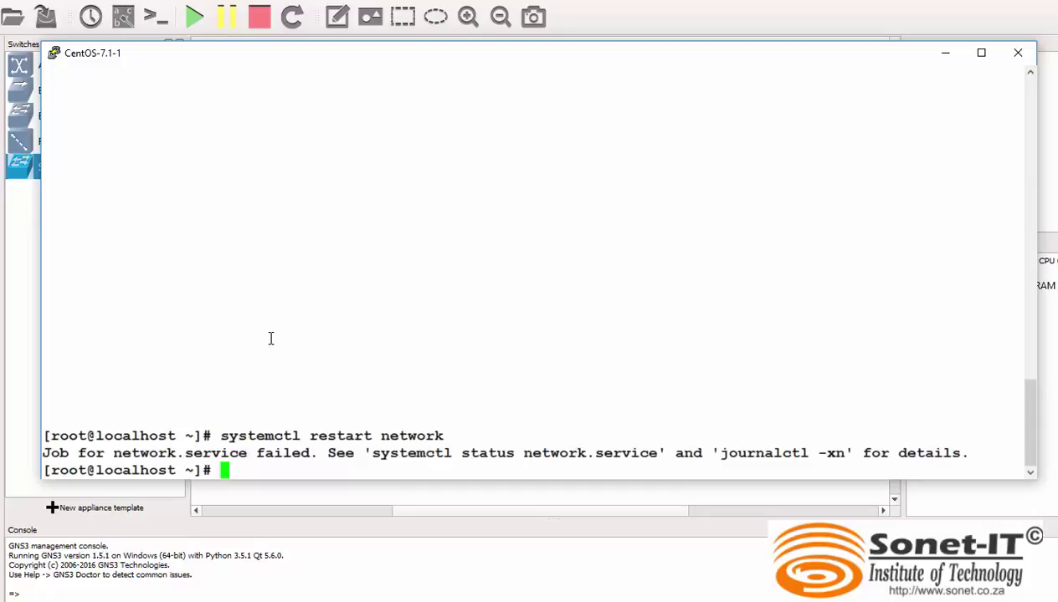
pyautogui.write('nmtui')
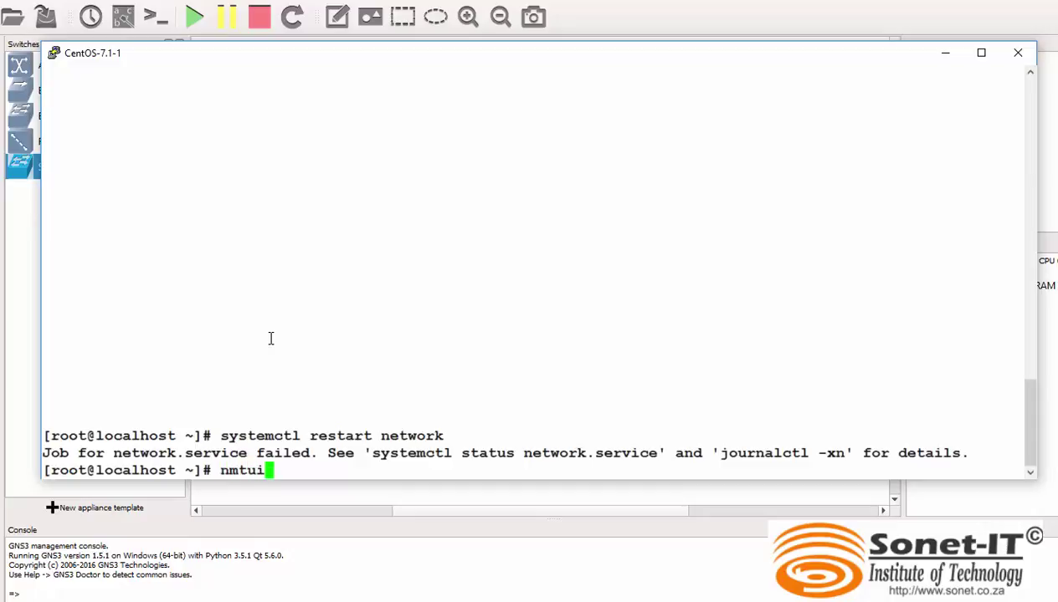
# Deactivate and reactivate eth0 via nmtui's Activate a connection, then quit to the shell.
pyautogui.press('Return')
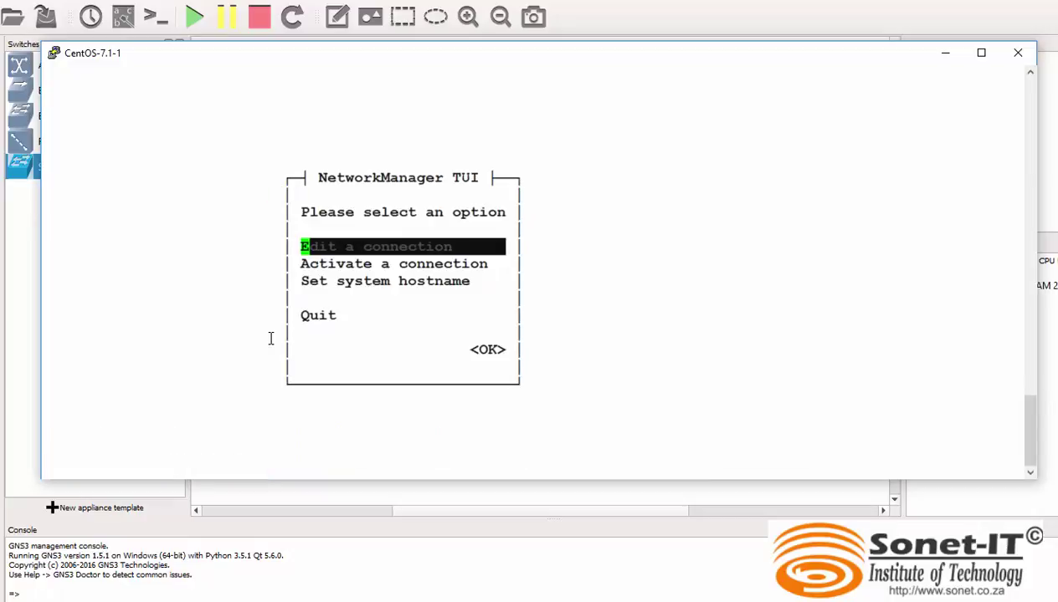
pyautogui.press('Down')
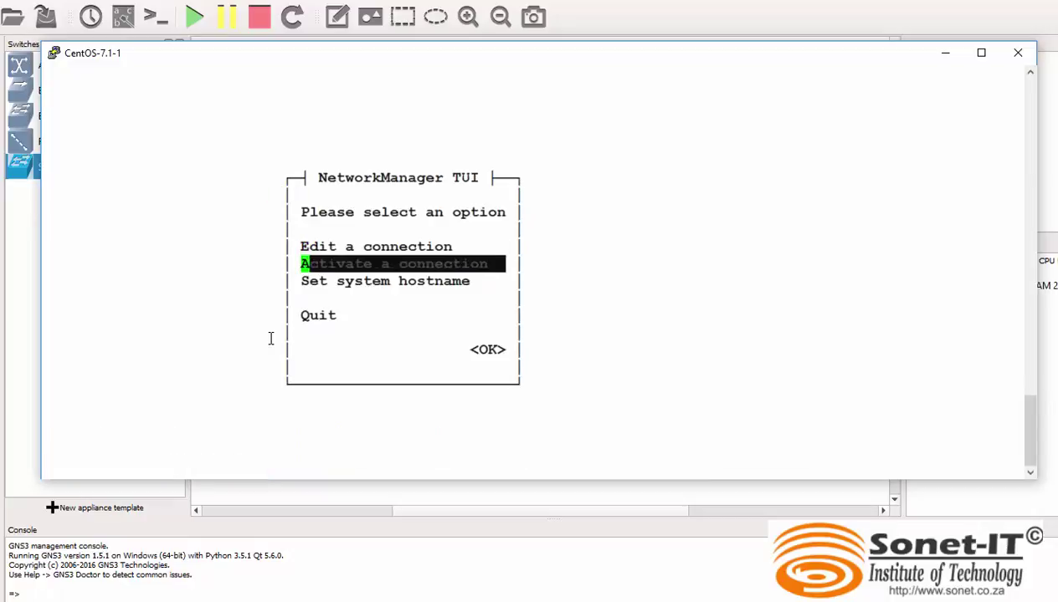
pyautogui.press('Return')
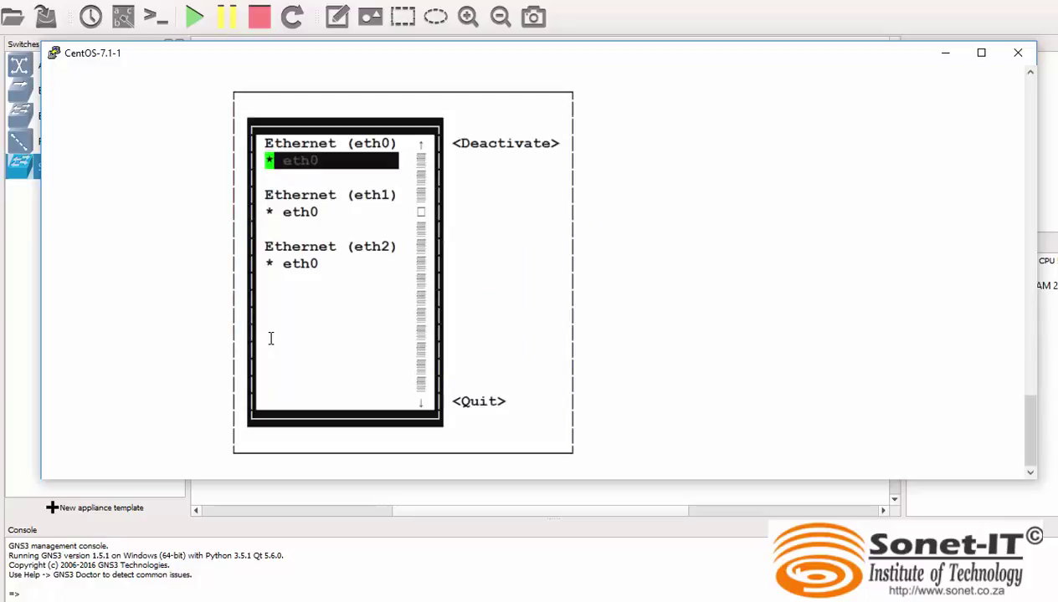
pyautogui.press('Tab')
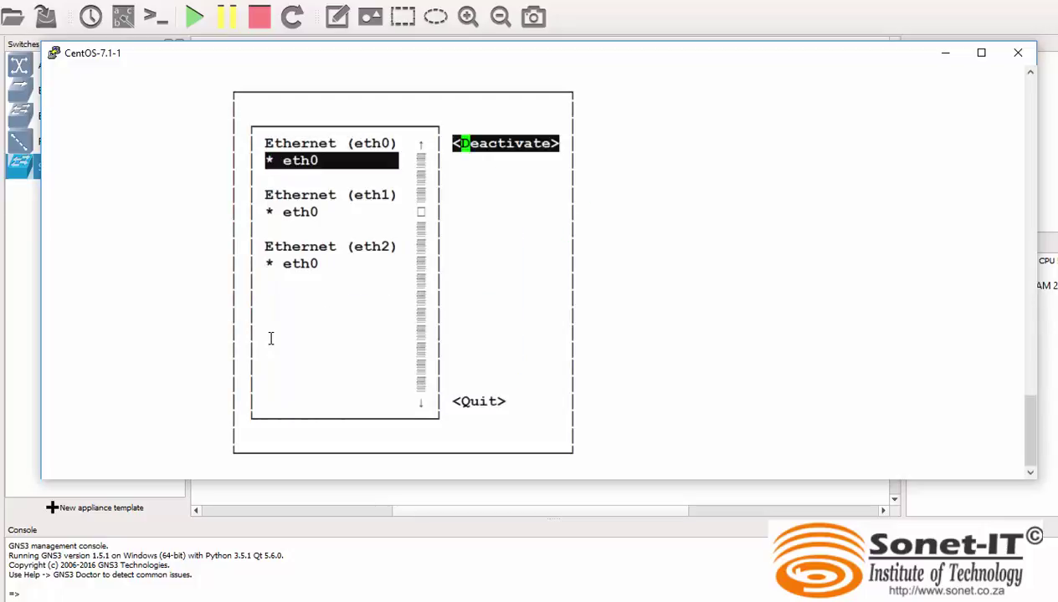
pyautogui.press('Return')
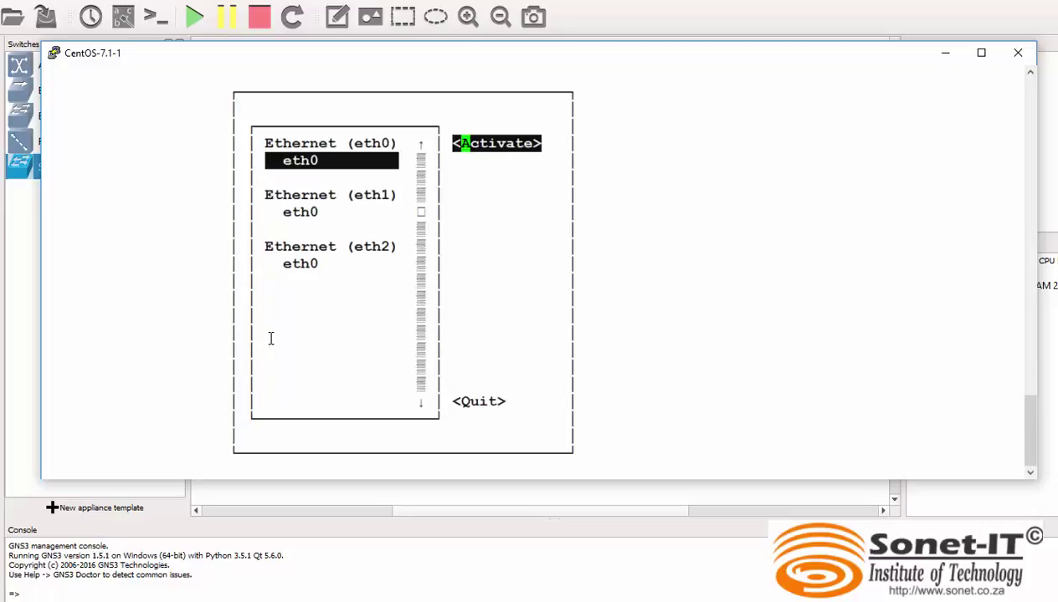
pyautogui.press('Return')
pyautogui.press('Tab')
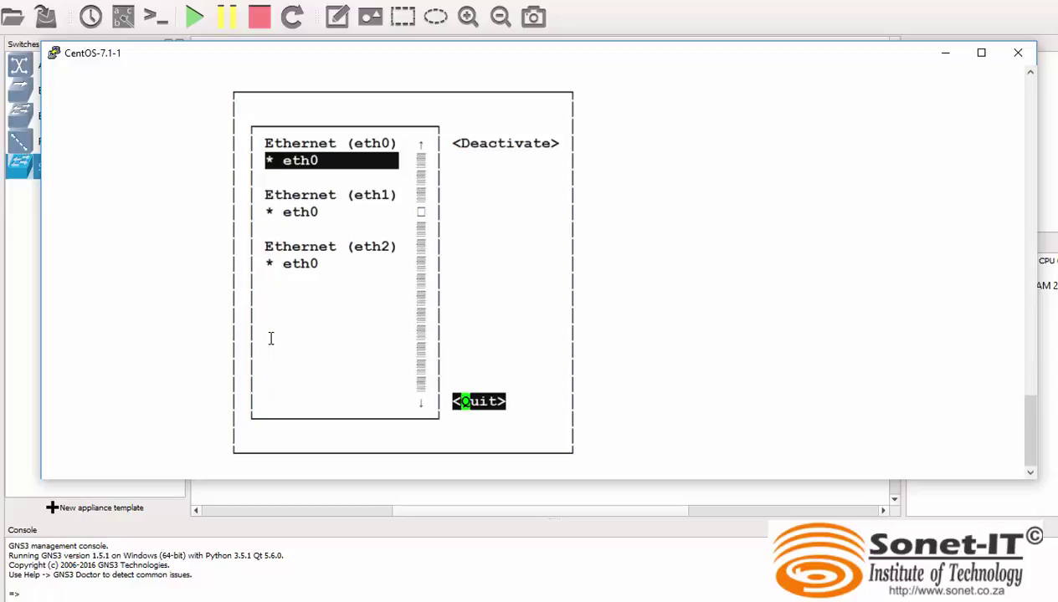
pyautogui.press('Return')
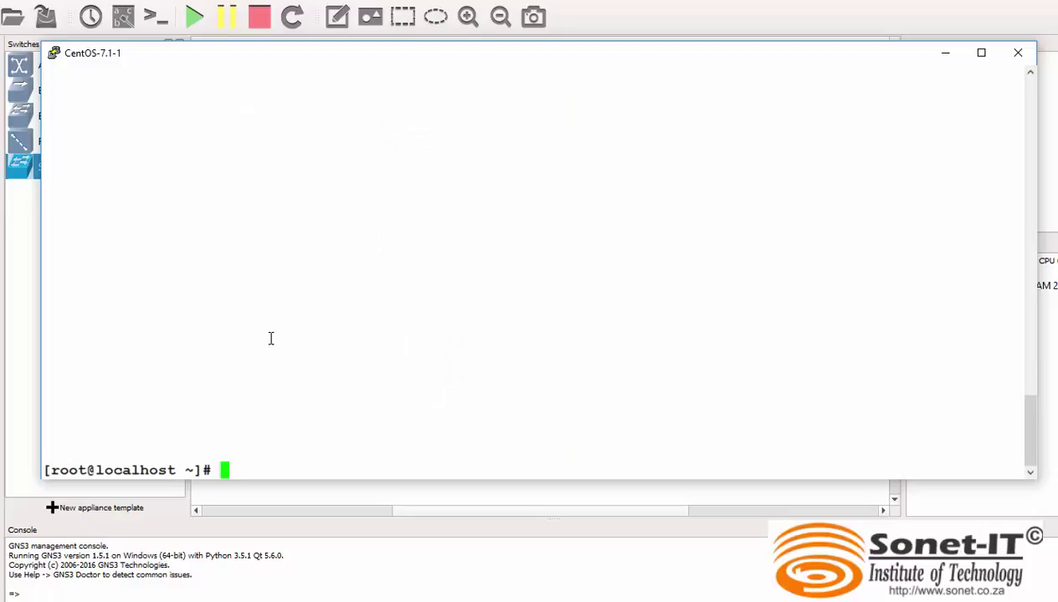
# List the CentOS client's interfaces to confirm eth0 holds 10.10.10.2/24.
pyautogui.write('ip add')
pyautogui.press('Return')
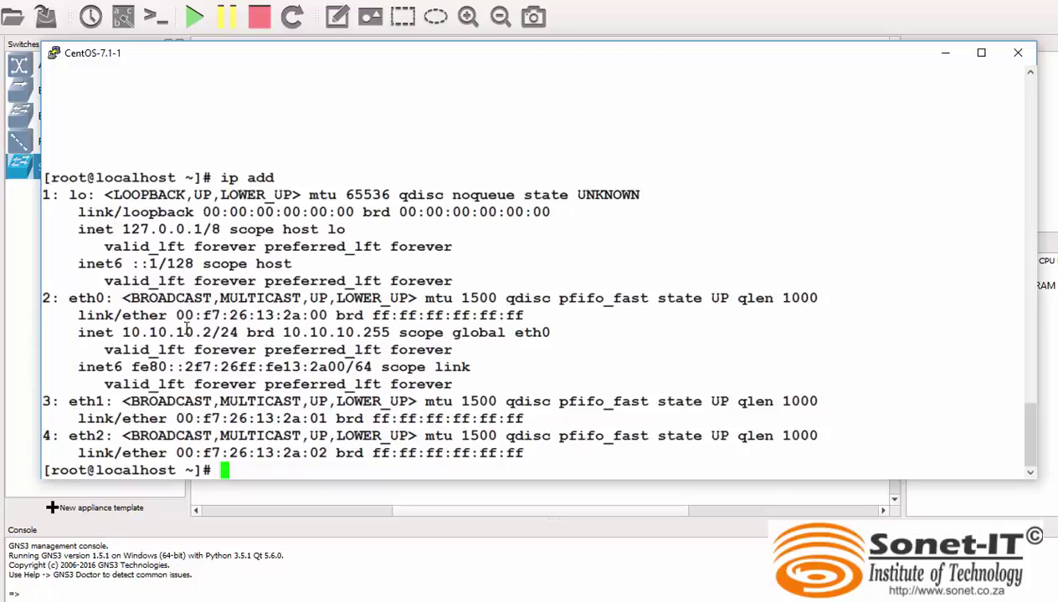
pyautogui.moveTo(238, 332); pyautogui.dragTo(114, 333)
pyautogui.click(249, 453)
# Ping 10.10.10.2 four times with 0% loss, then close the CentOS-7.1-1 console.
pyautogui.write('ping')
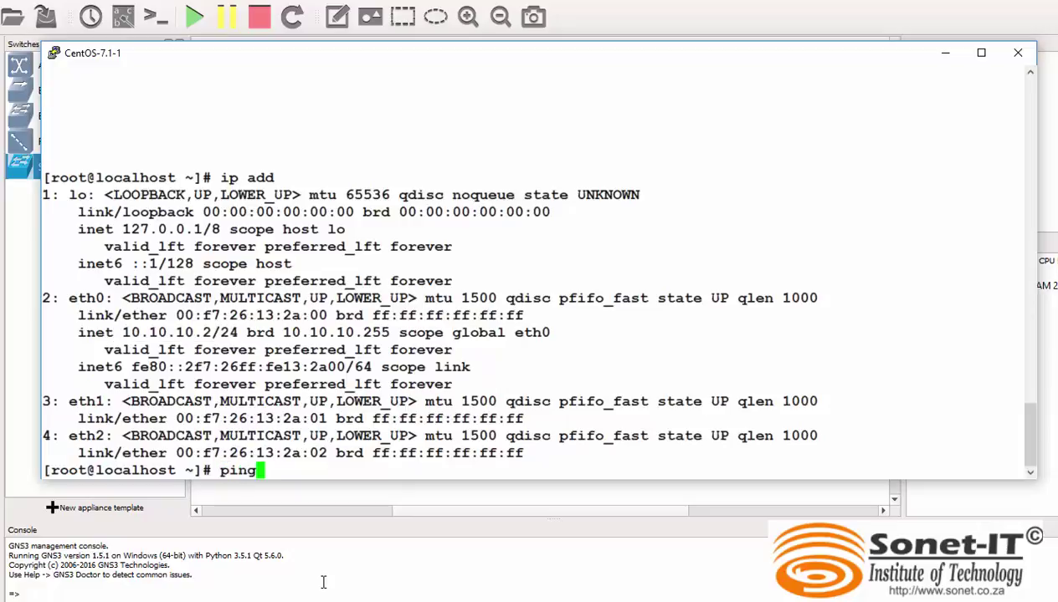
pyautogui.write(' -c 4 10.10.10.')
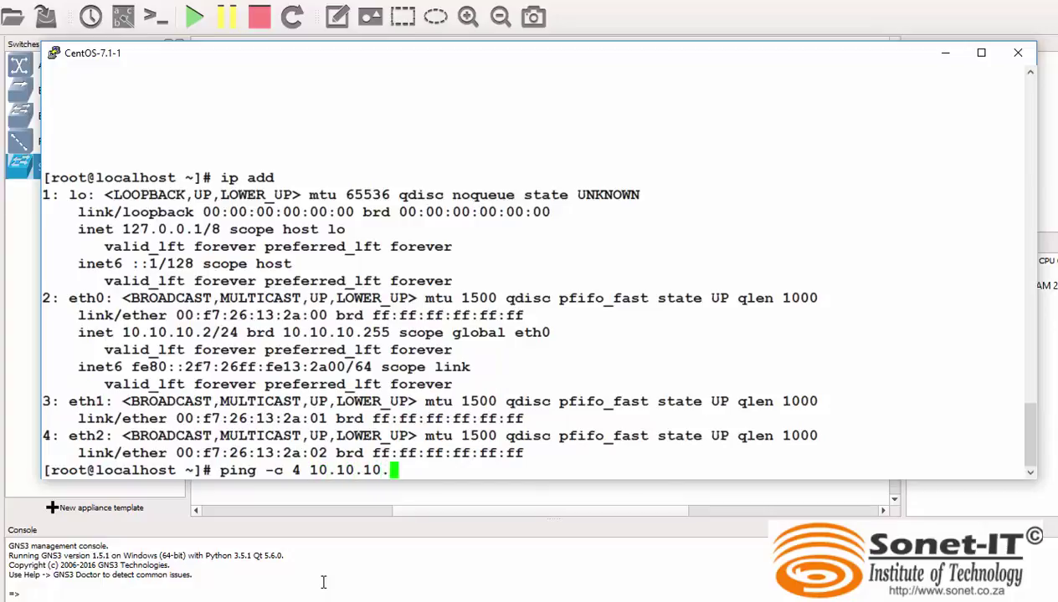
pyautogui.write('2')
pyautogui.press('Return')
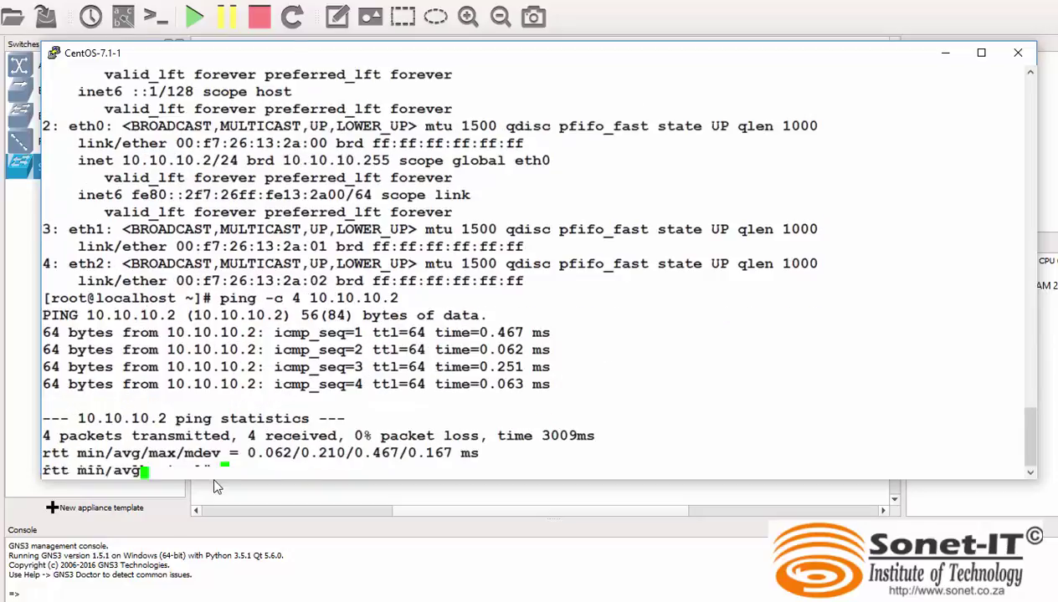
pyautogui.click(1018, 53)
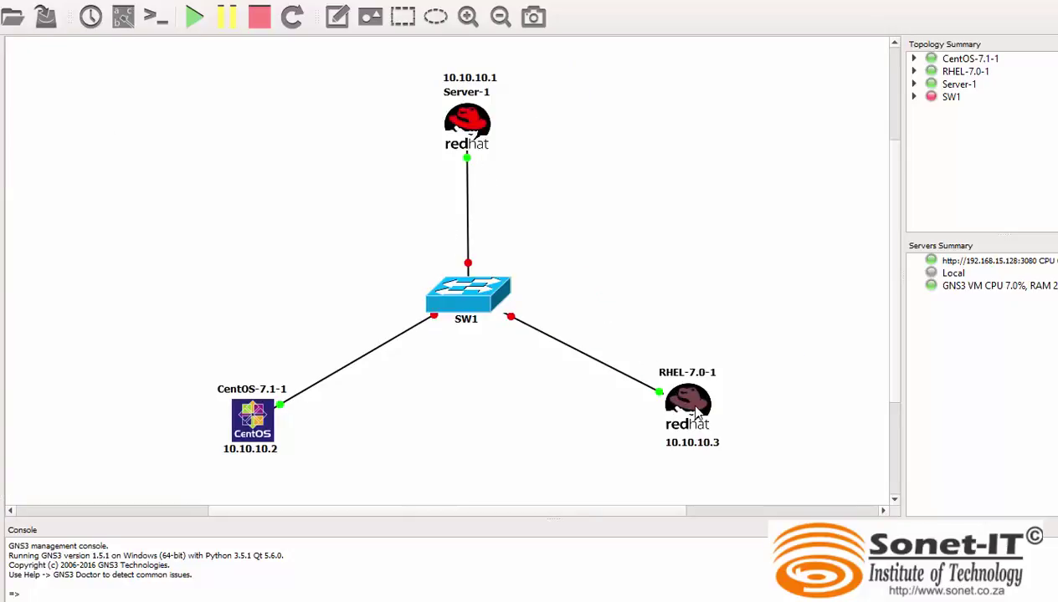
# Start the SW1 switch, then open RHEL-7.0-1's VNC console and pick the user account.
pyautogui.rightClick(464, 297)
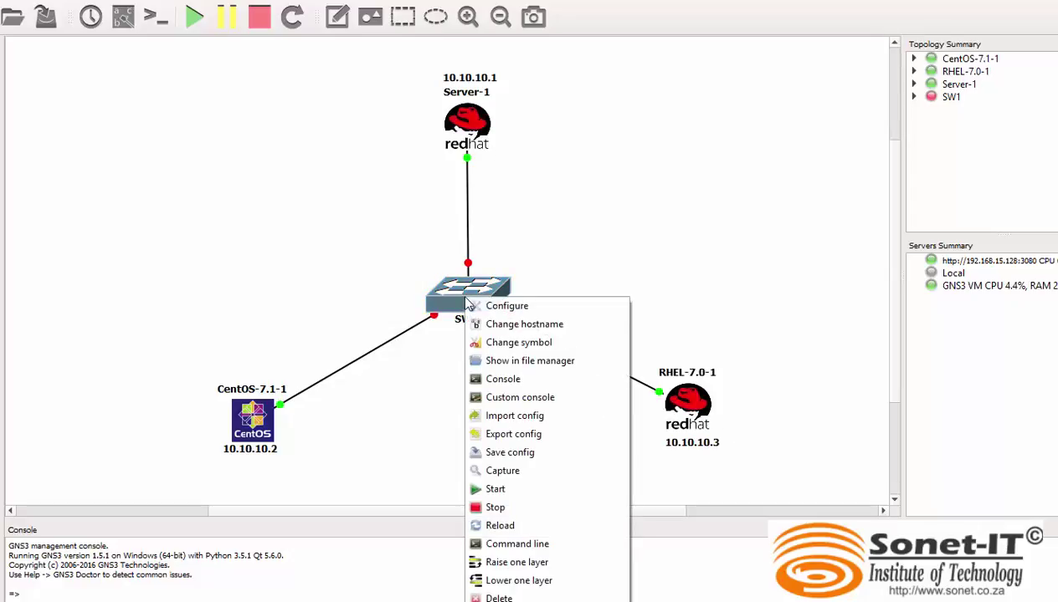
pyautogui.click(512, 490)
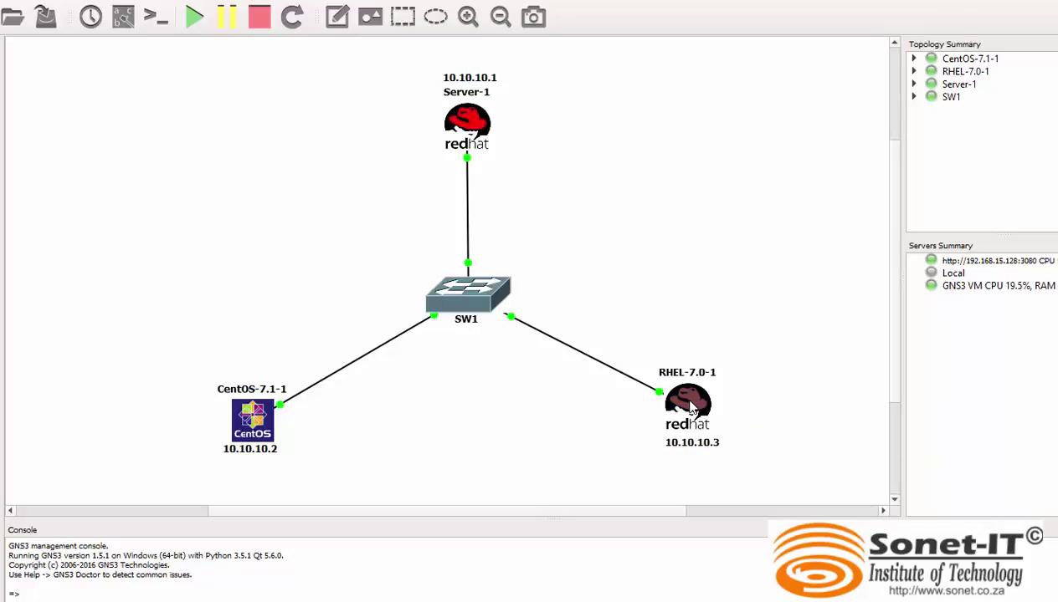
pyautogui.moveTo(691, 408)
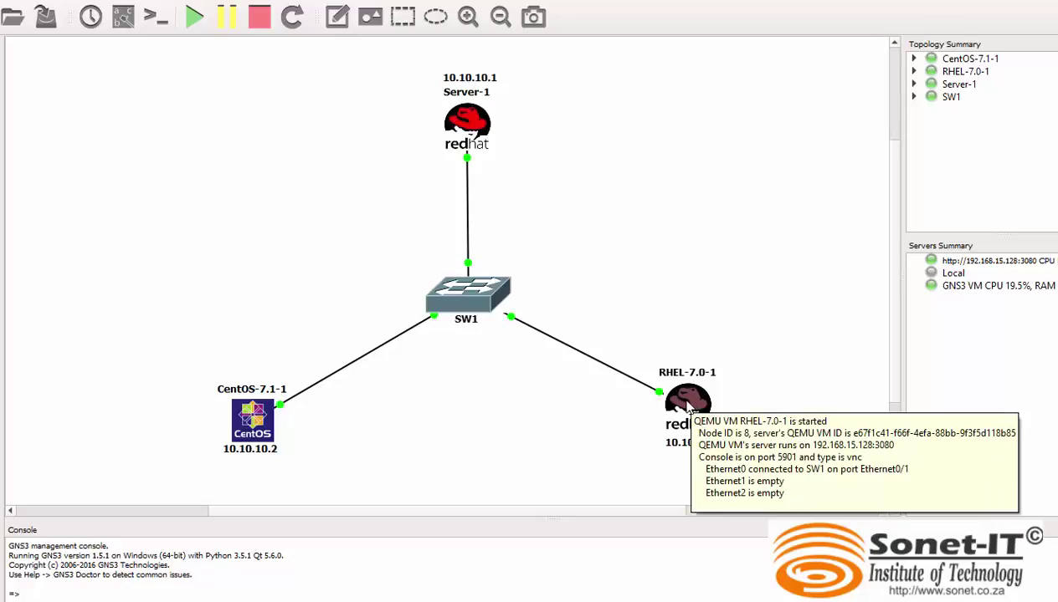
pyautogui.doubleClick(688, 403)
pyautogui.click(509, 332)
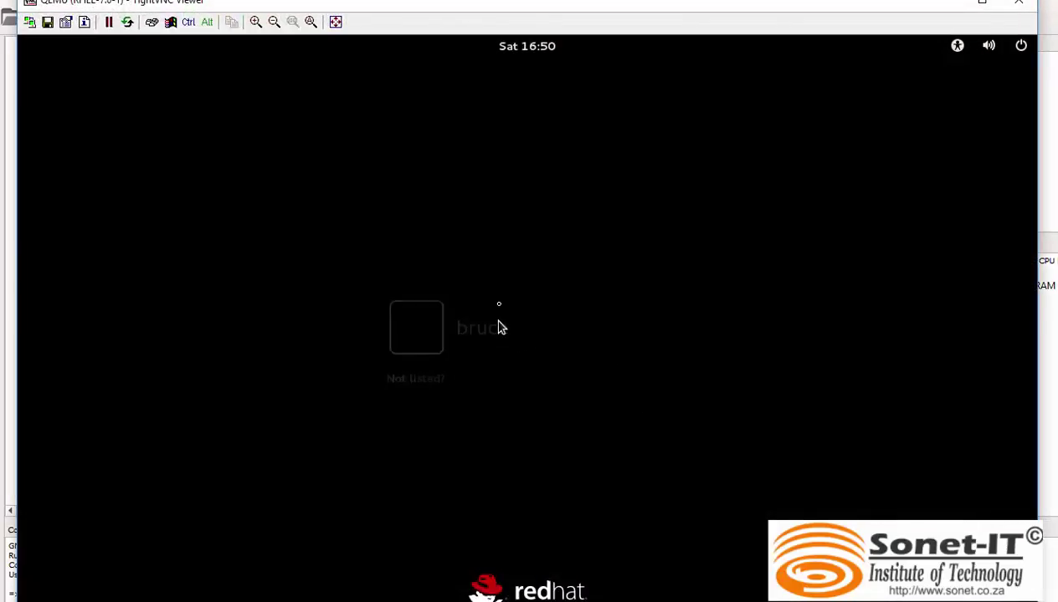
# Enter the user's password to reach the RHEL-7.0-1 GNOME desktop.
pyautogui.write('redhat')
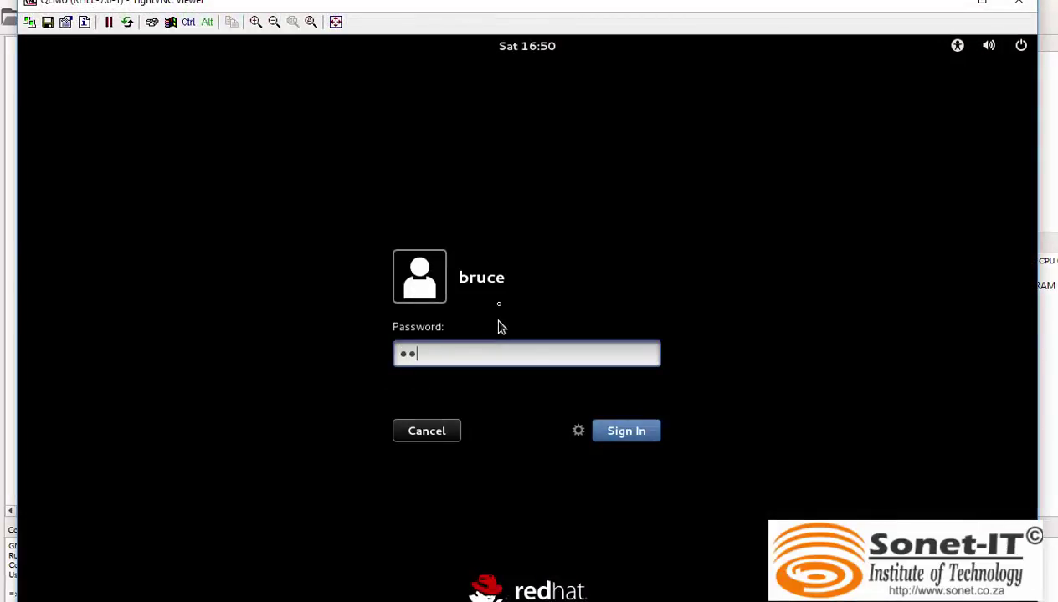
pyautogui.press('Return')
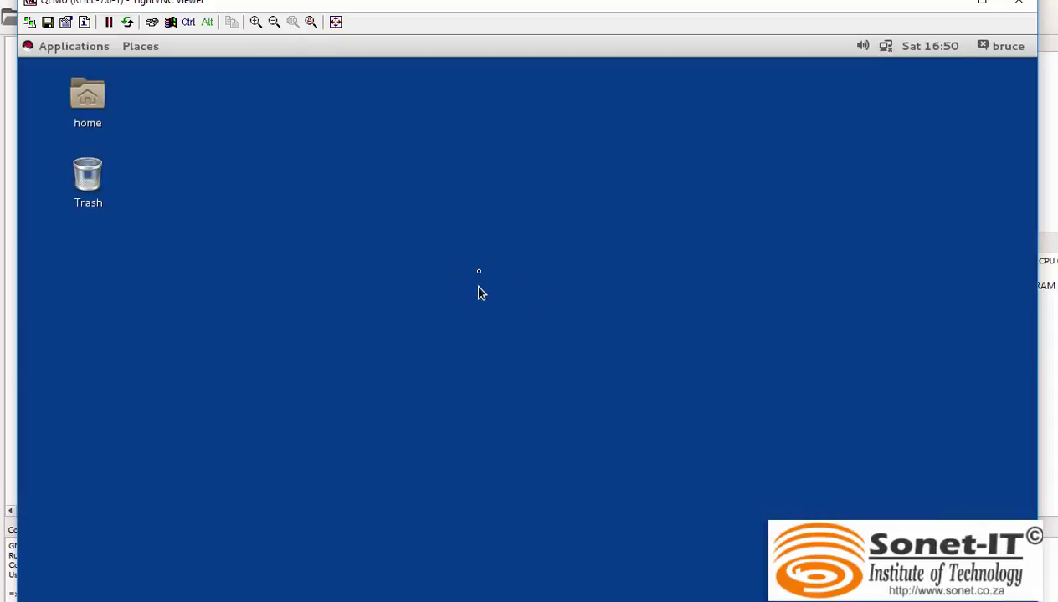
# Open a desktop terminal with enlarged text, switch to root with su -, and clear it.
pyautogui.rightClick(495, 242)
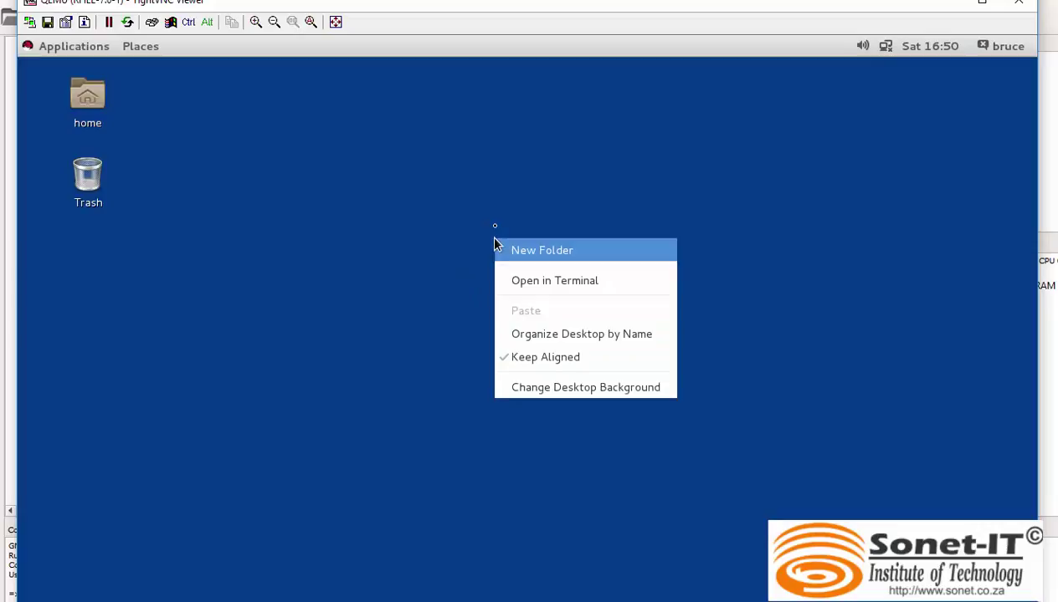
pyautogui.click(574, 284)
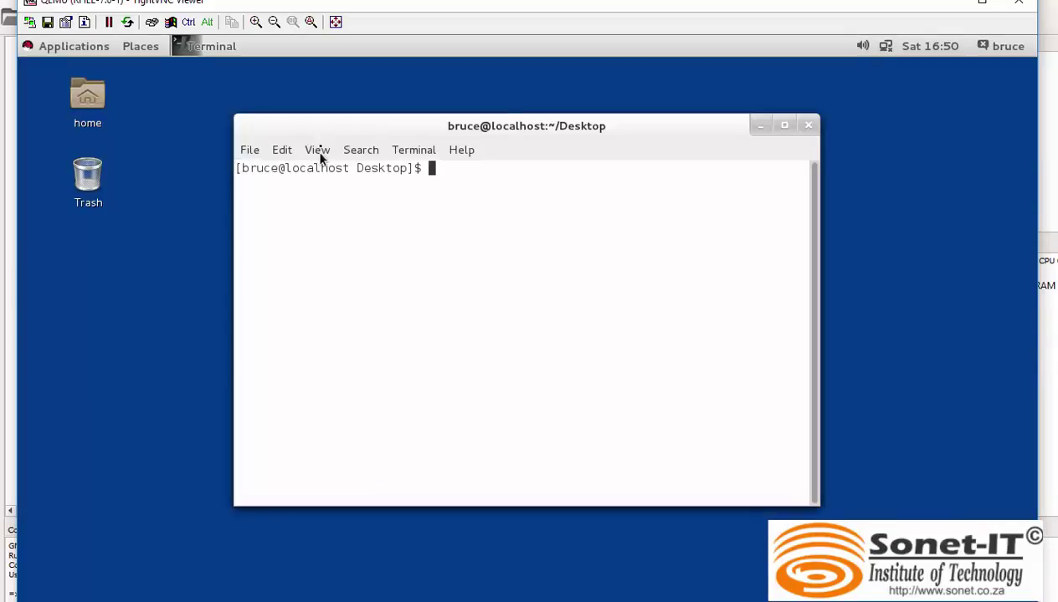
pyautogui.click(319, 154)
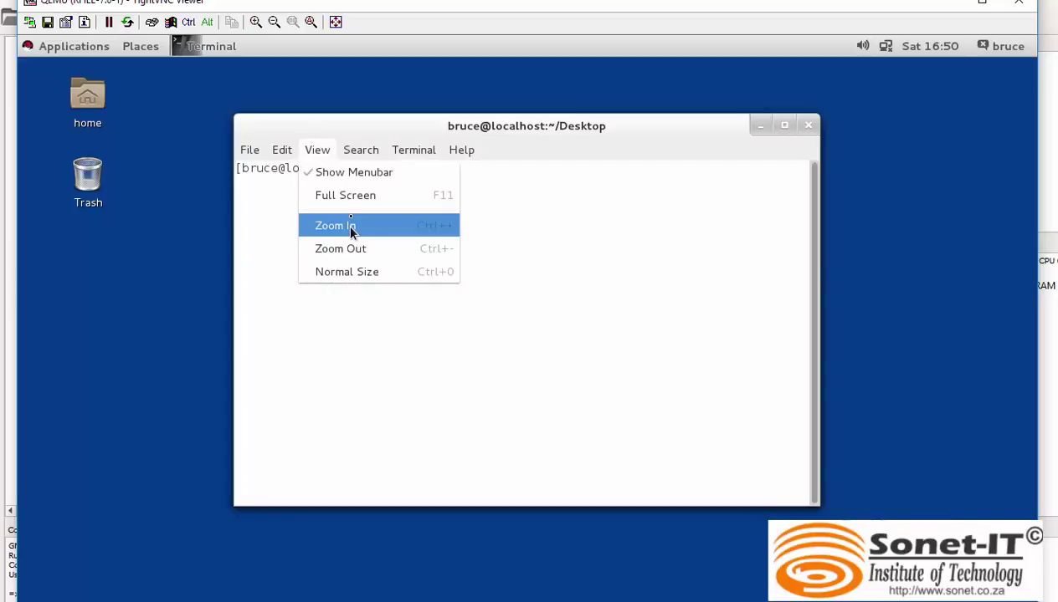
pyautogui.click(351, 226)
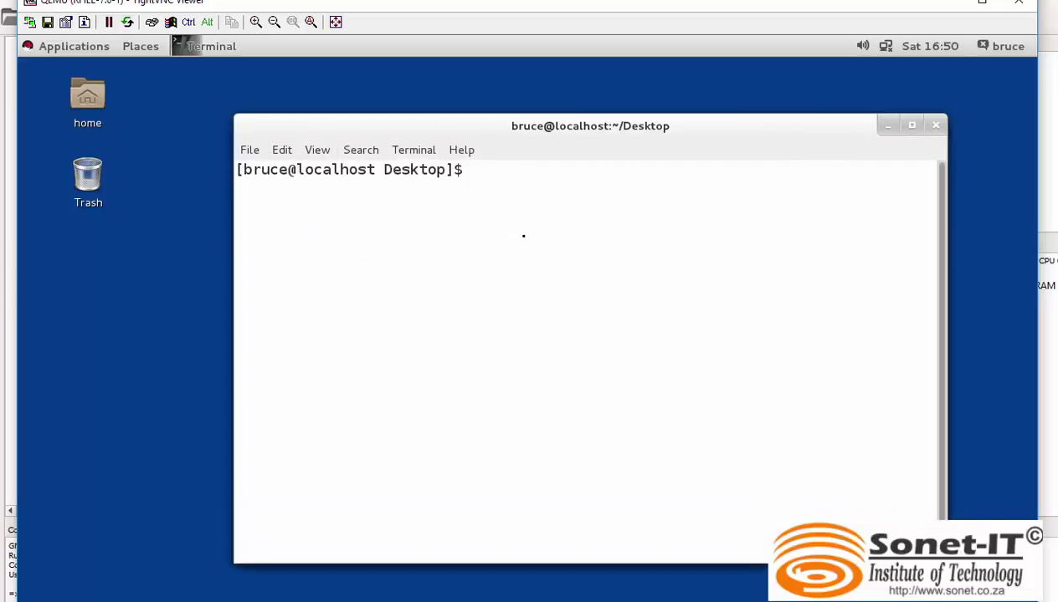
pyautogui.write('su -')
pyautogui.press('Return')
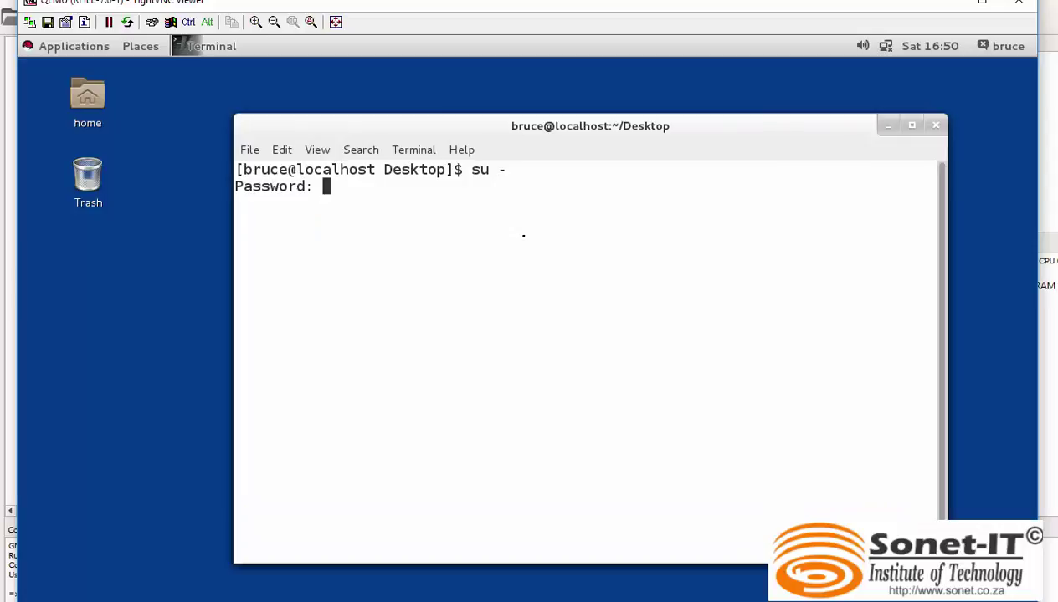
pyautogui.press('Return')
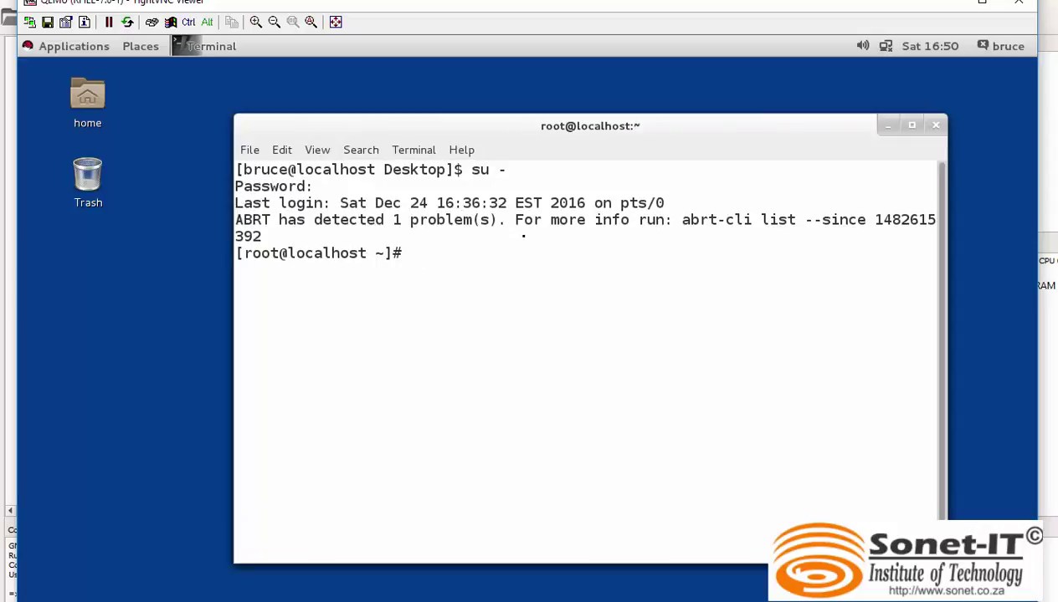
pyautogui.write('clear')
pyautogui.press('Return')
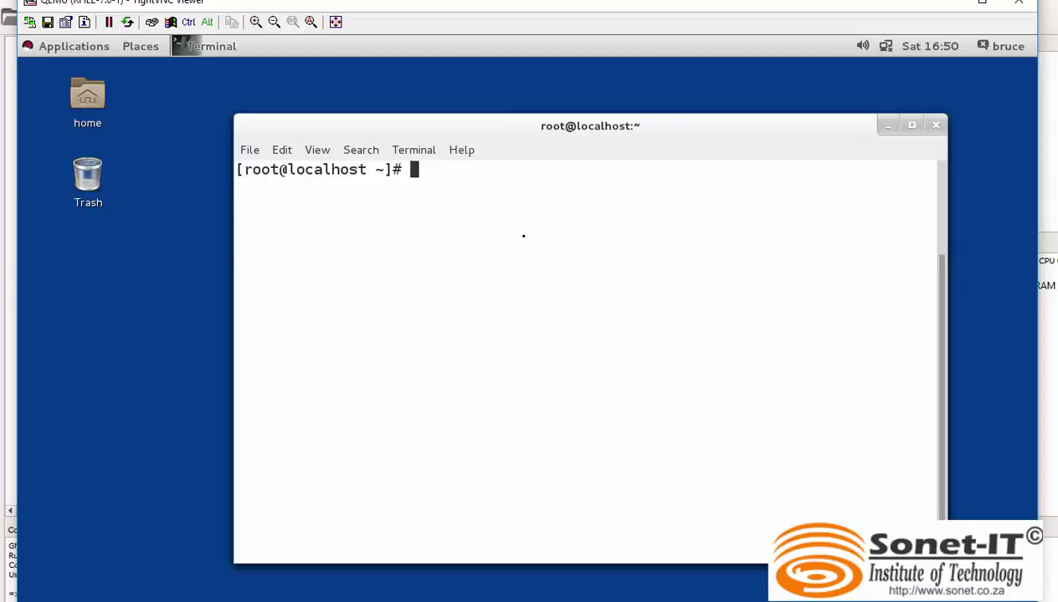
# Run nmcli dev to see ens3, ens4 and ens5 disconnected, then clear the screen.
pyautogui.write('nmcli')
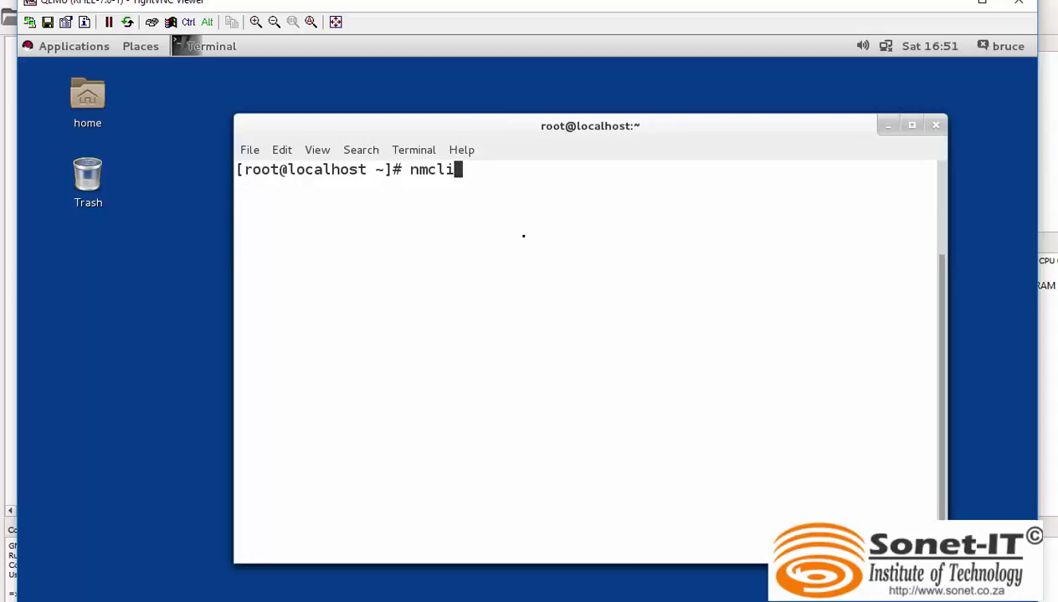
pyautogui.write(' dev')
pyautogui.press('Return')
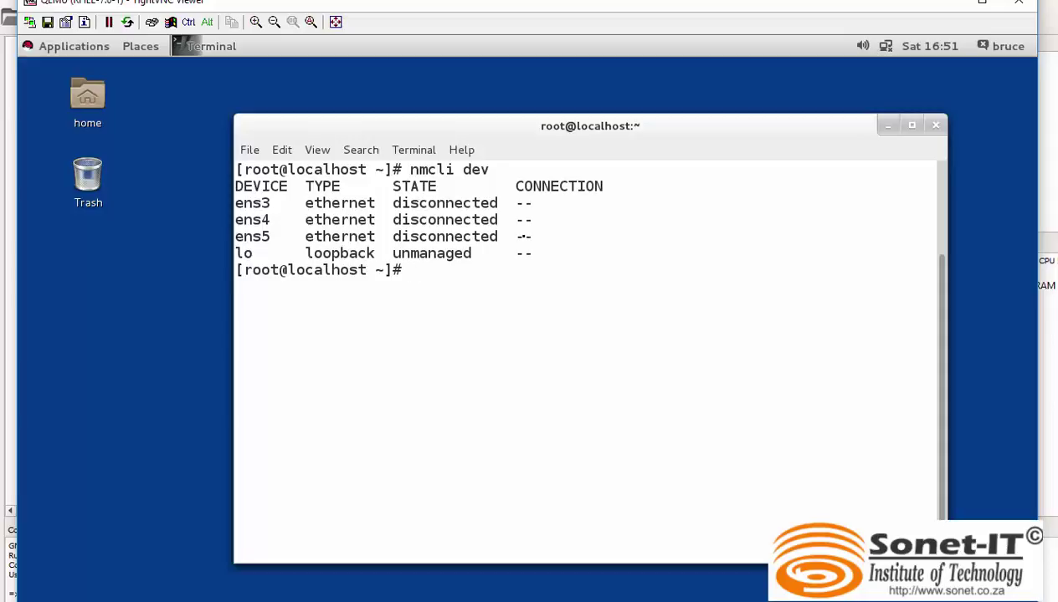
pyautogui.write('clear')
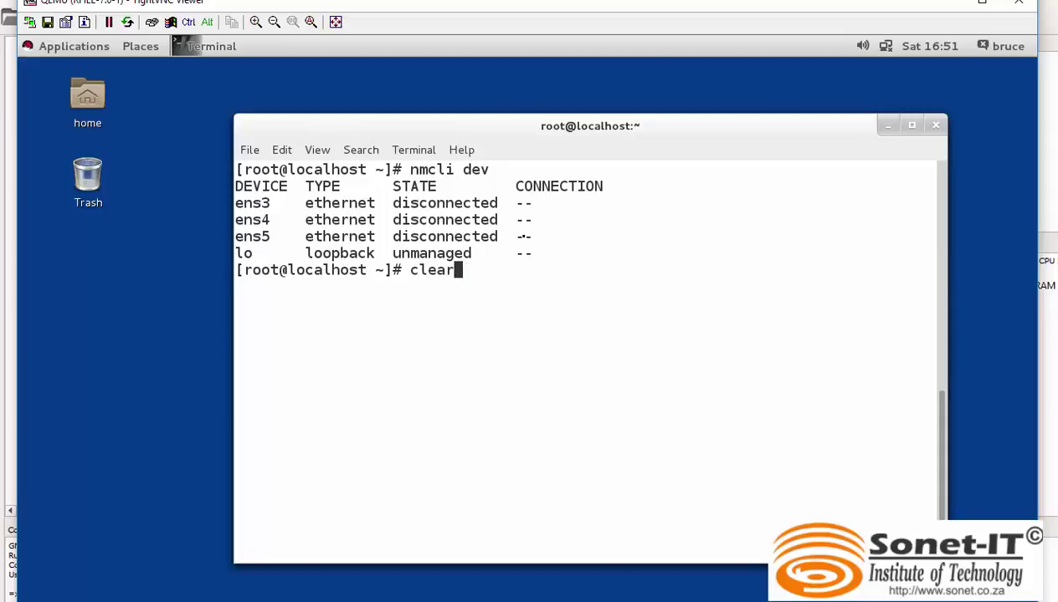
pyautogui.press('Return')
# Launch nmtui and delete the System eth0 connection under Edit a connection.
pyautogui.write('nmtui')
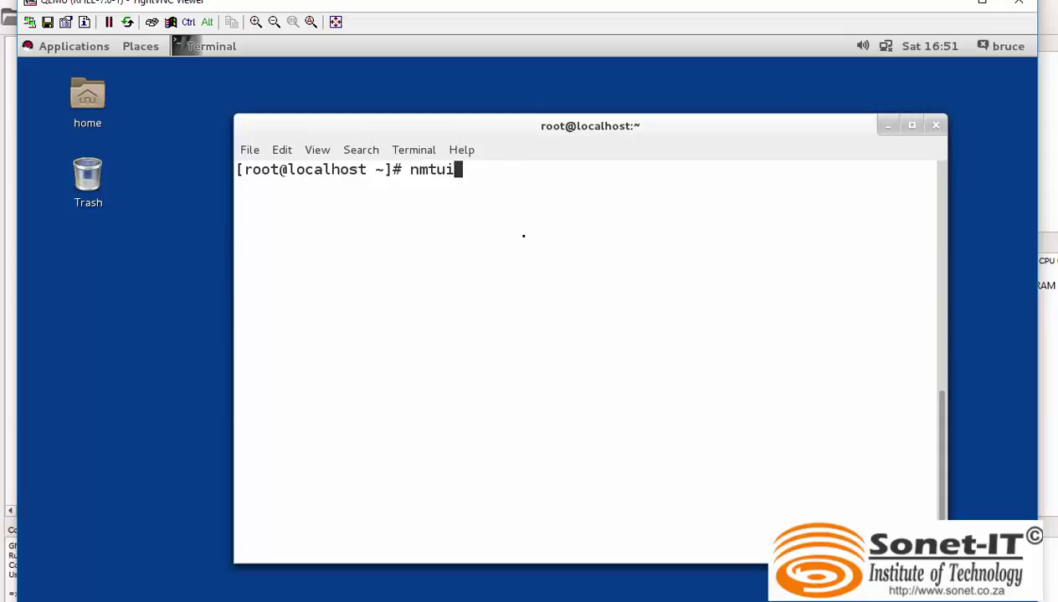
pyautogui.press('Return')
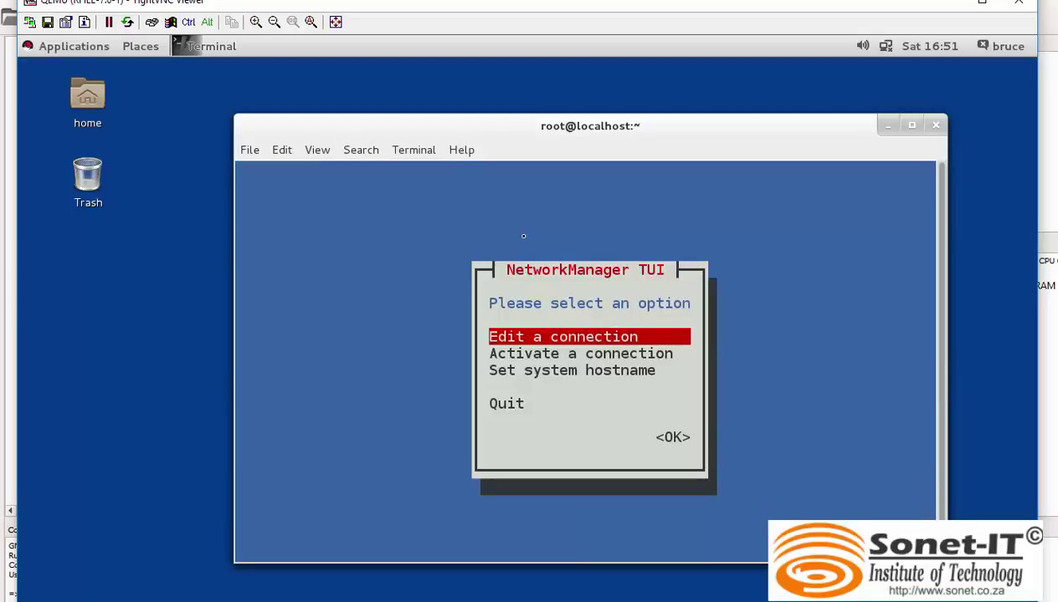
pyautogui.press('Return')
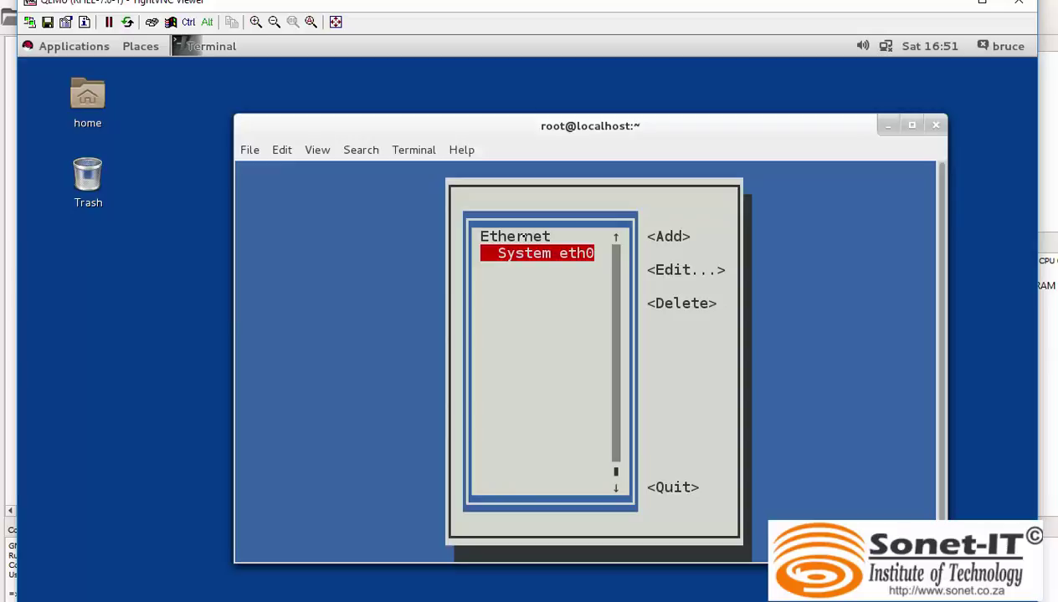
pyautogui.press('Tab')
pyautogui.press('Tab')
pyautogui.press('Tab')
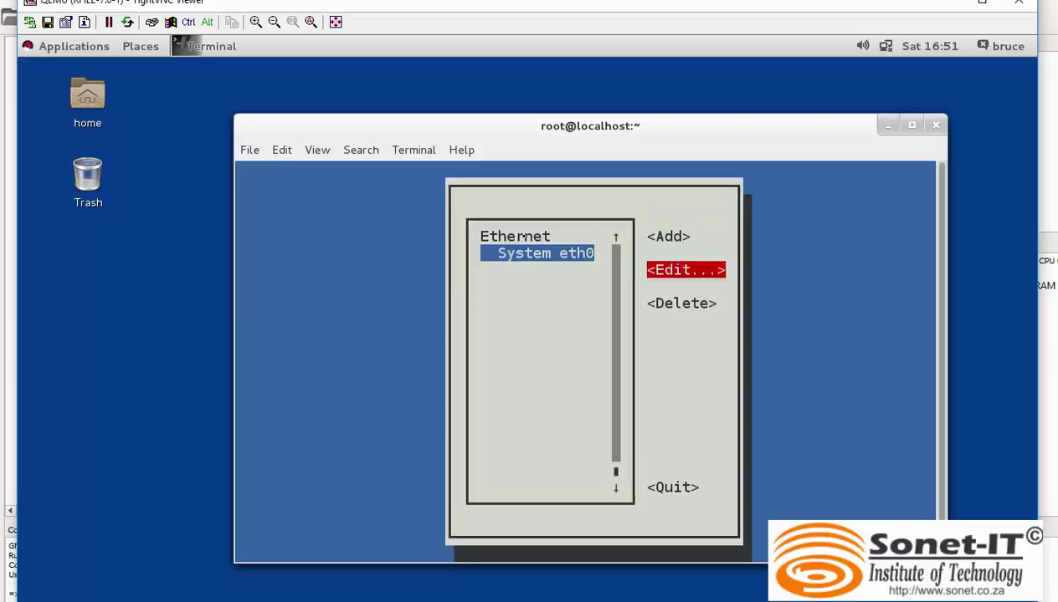
pyautogui.press('Up')
pyautogui.press('Return')
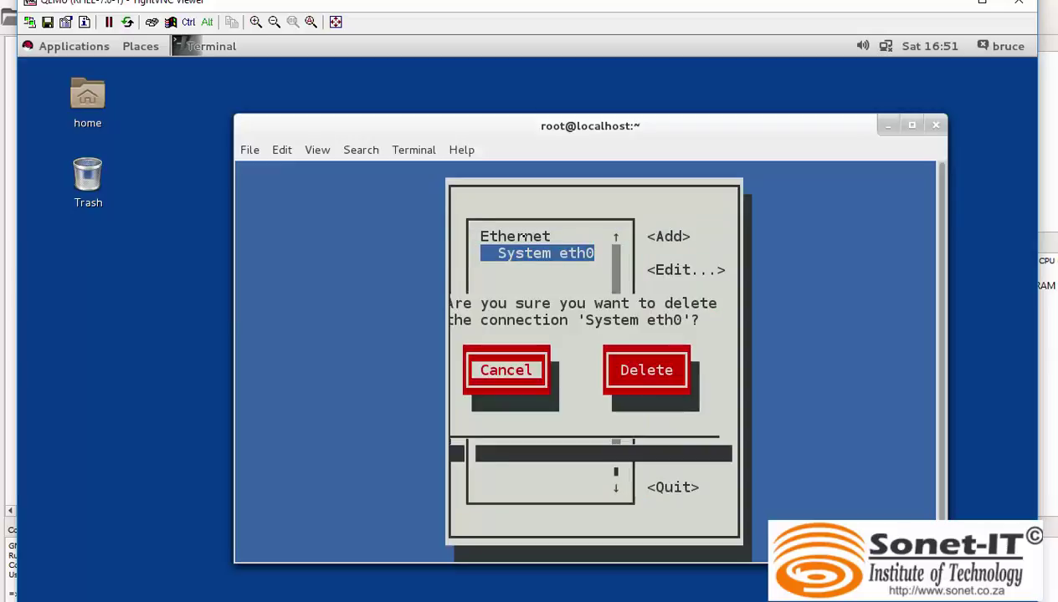
pyautogui.press('Tab')
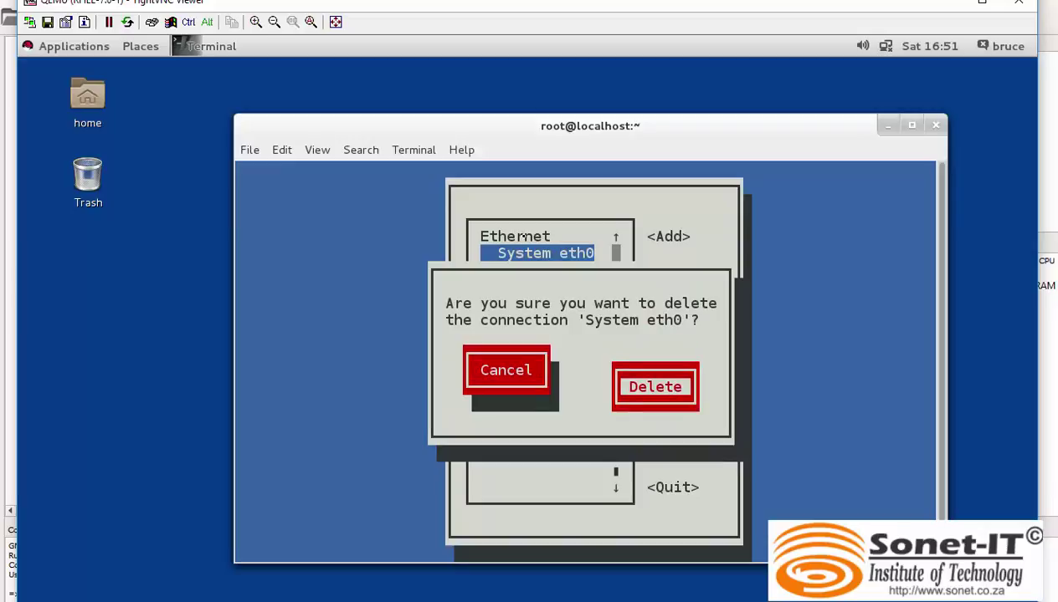
pyautogui.press('Return')
# Start adding a new Ethernet connection in nmtui.
pyautogui.press('Tab')
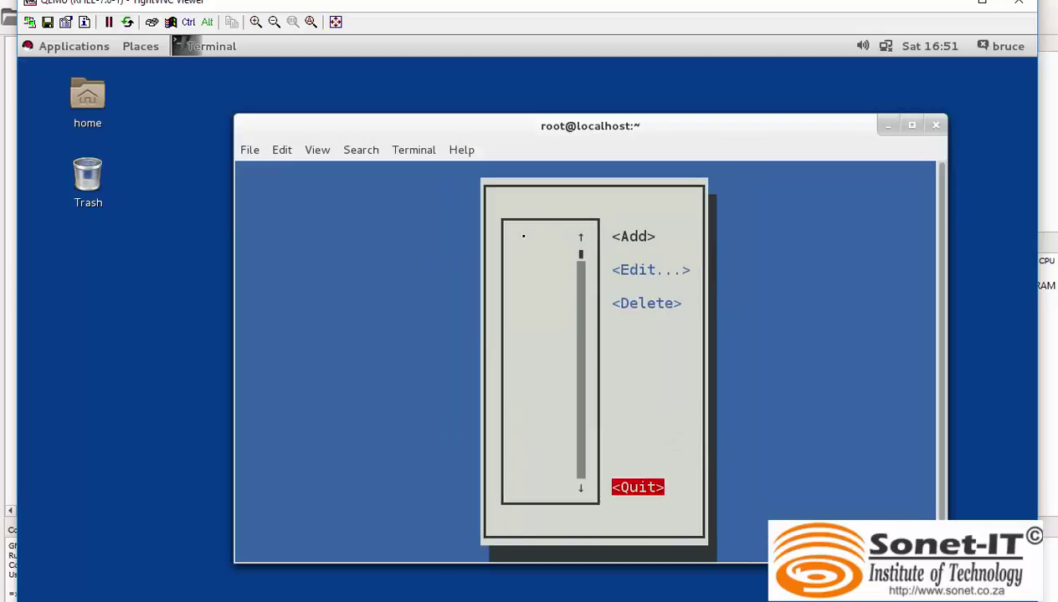
pyautogui.press('Tab')
pyautogui.press('Return')
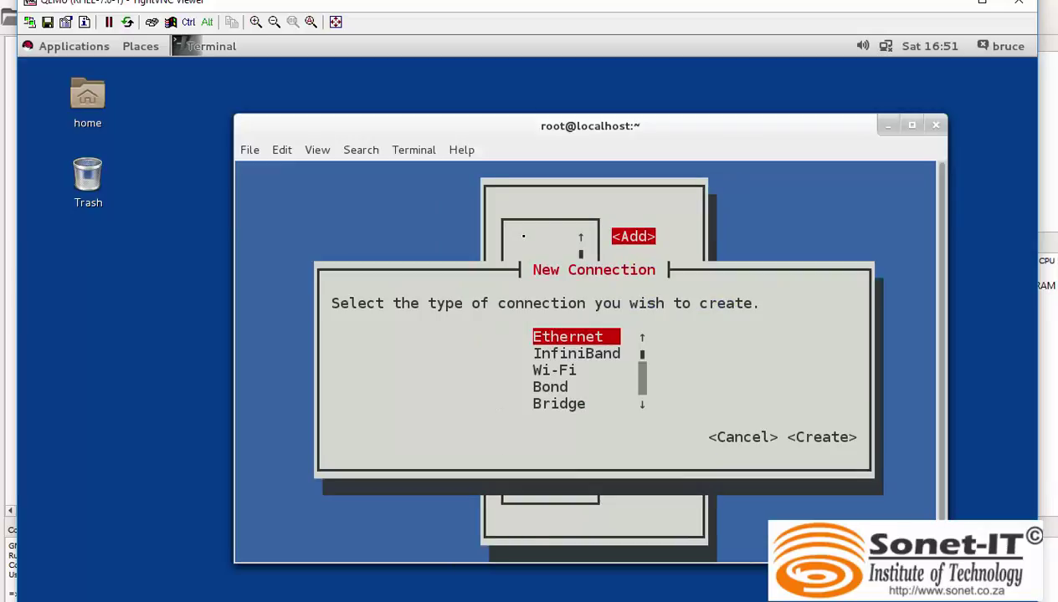
pyautogui.press('Return')
# Set the new connection's device to ens3 and its IPv4 configuration to Manual.
pyautogui.press('Tab')
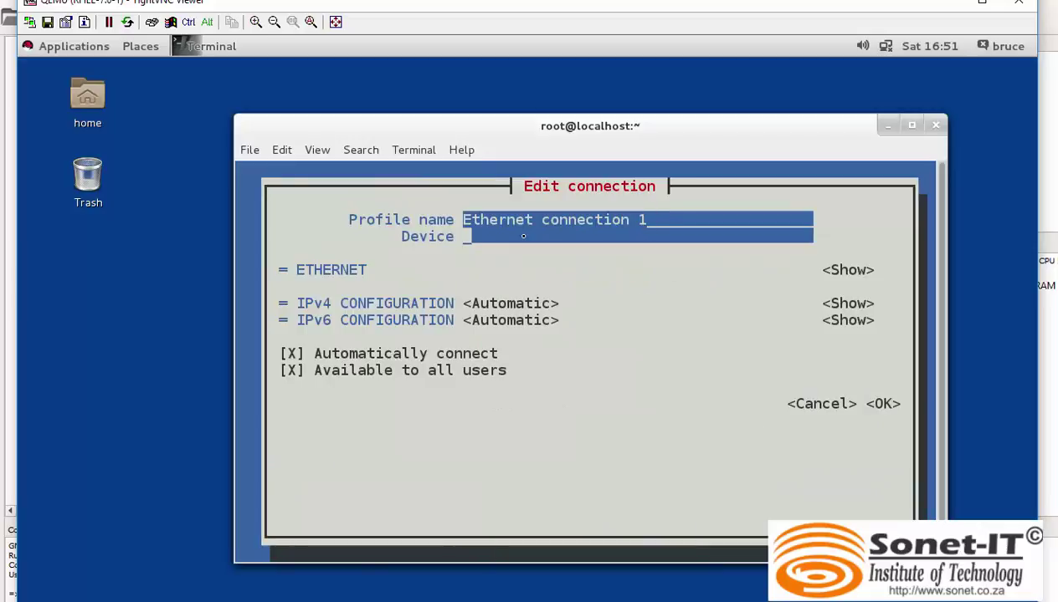
pyautogui.write('ens3')
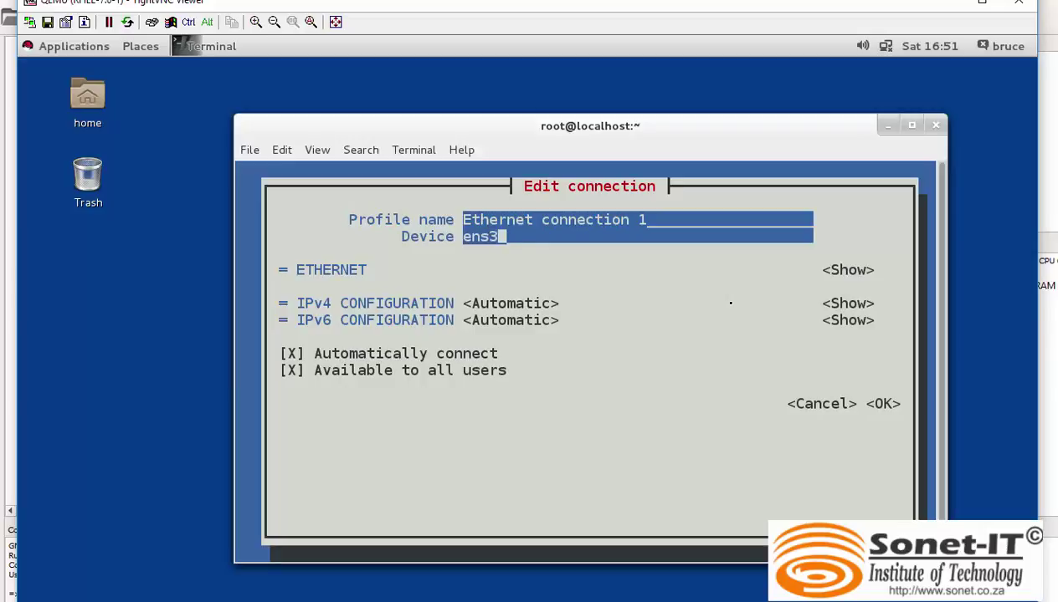
pyautogui.press('Tab')
pyautogui.press('Tab')
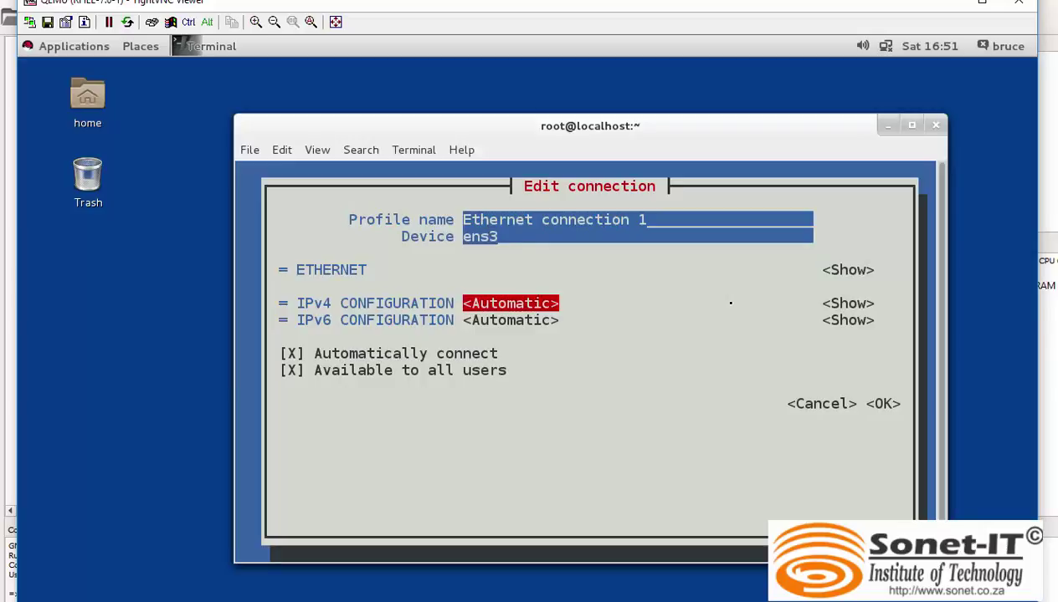
pyautogui.press('Tab')
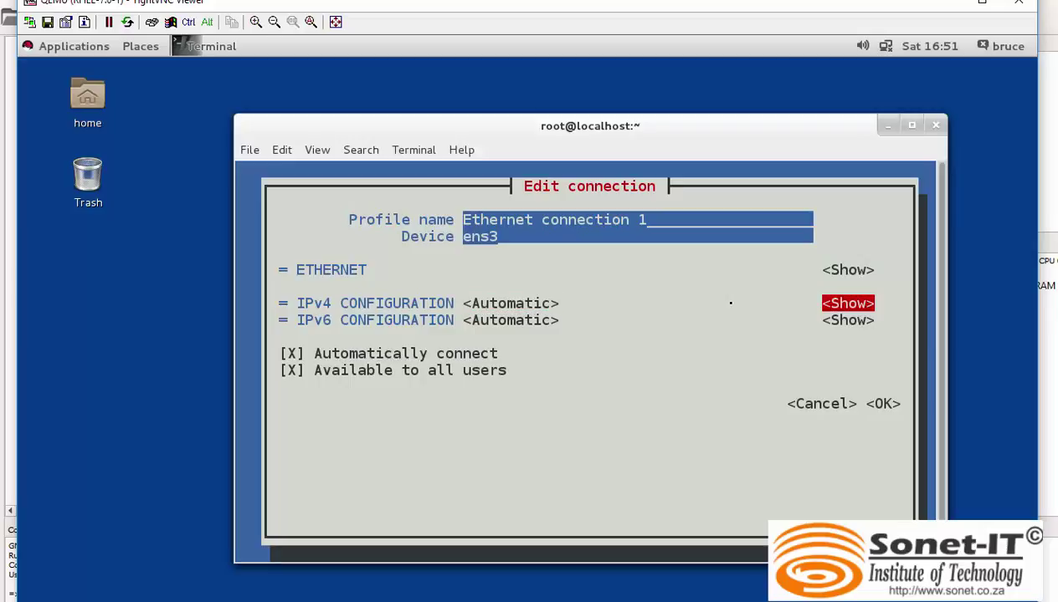
pyautogui.hotkey('shift', 'Tab')
pyautogui.press('Return')
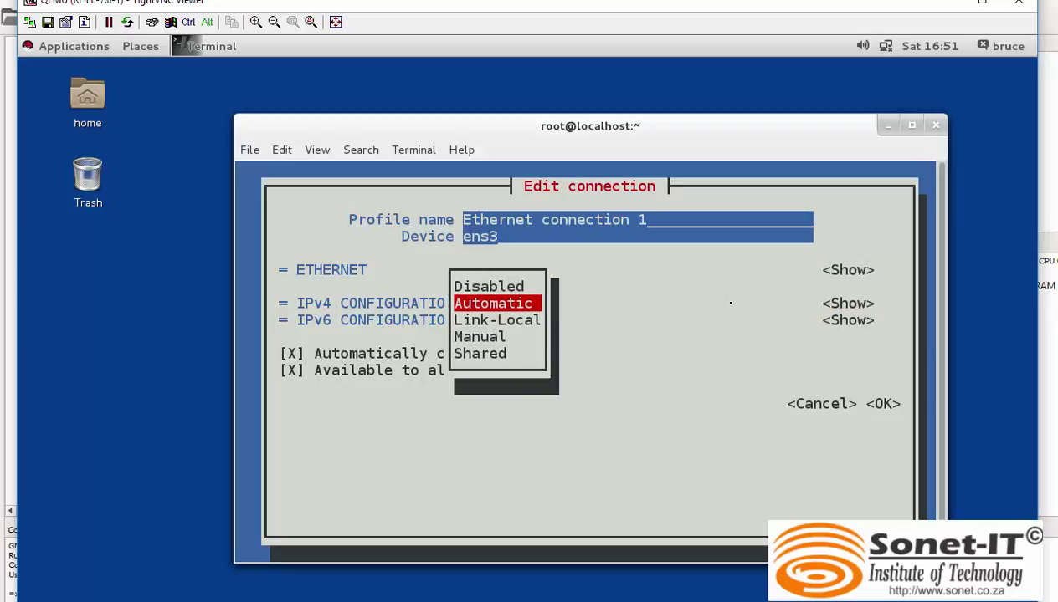
pyautogui.press('Down')
pyautogui.press('Down')
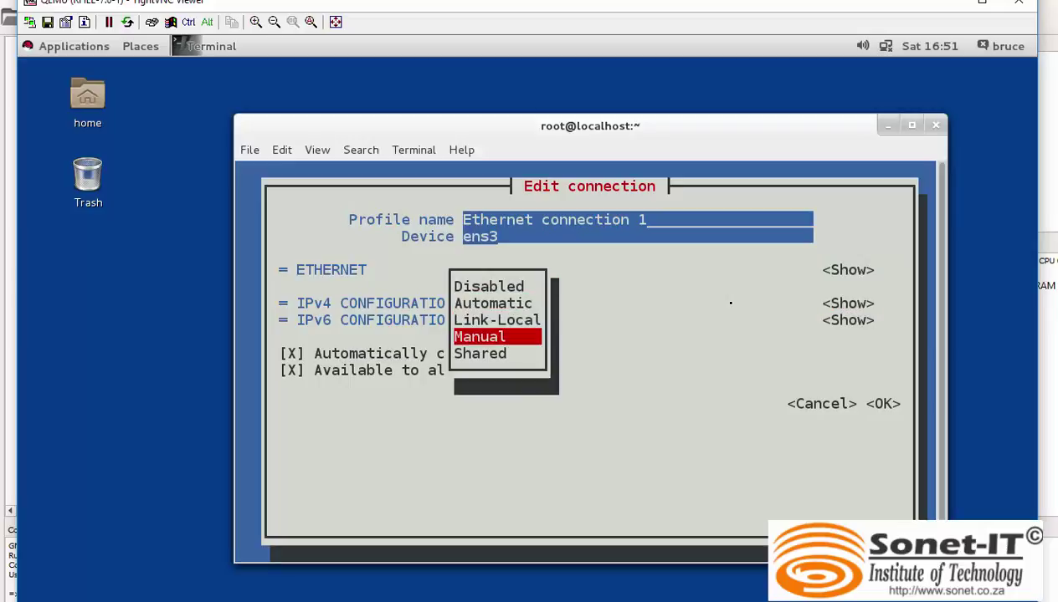
pyautogui.press('Return')
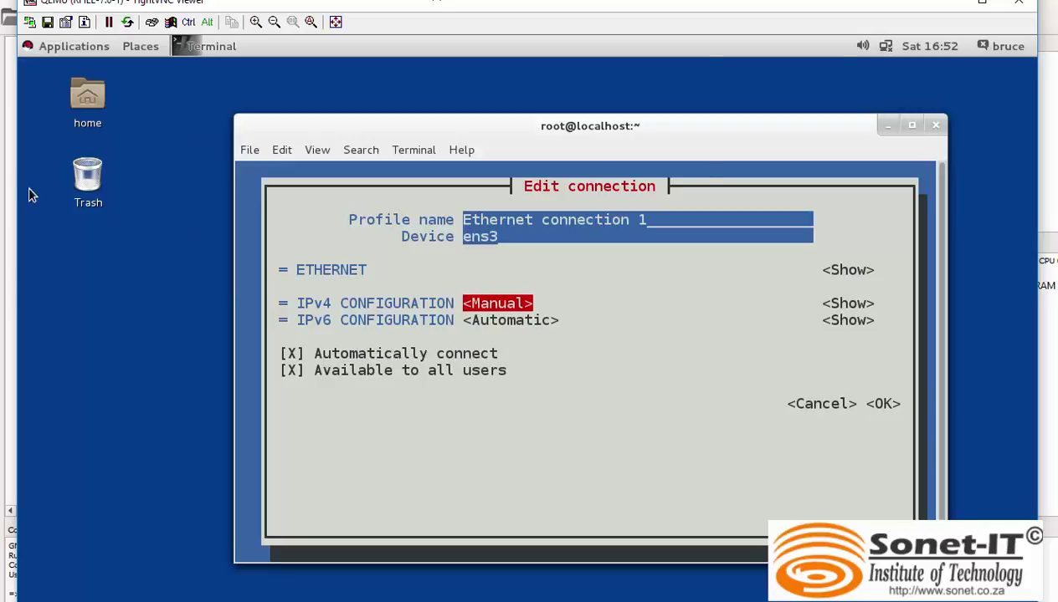
# Add the IPv4 address 10.10.10.3/24 and save the connection with OK.
pyautogui.scroll(-1, 414, 216)
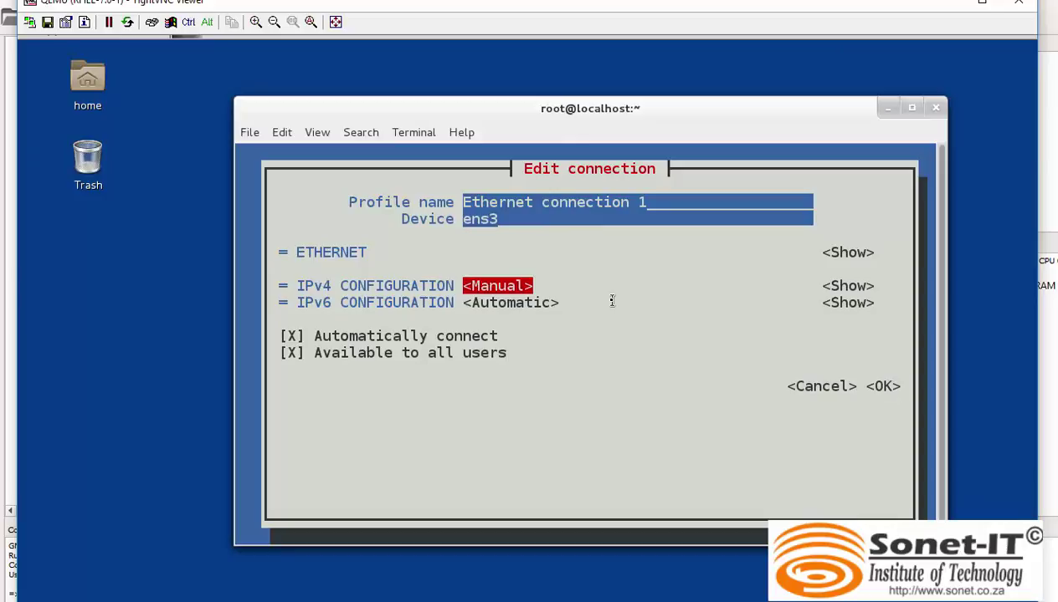
pyautogui.press('Tab')
pyautogui.press('Return')
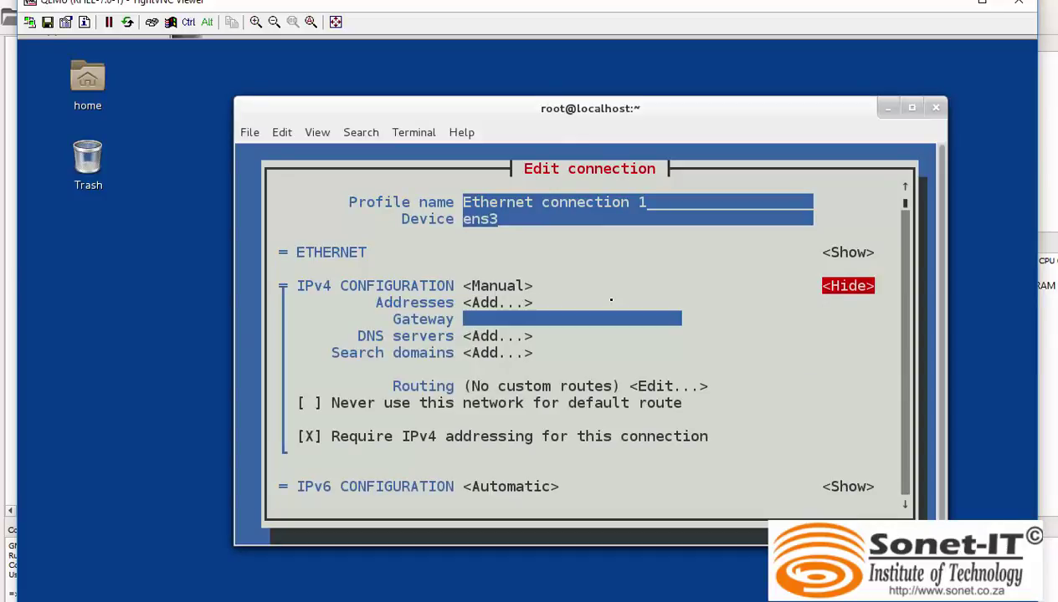
pyautogui.press('Tab')
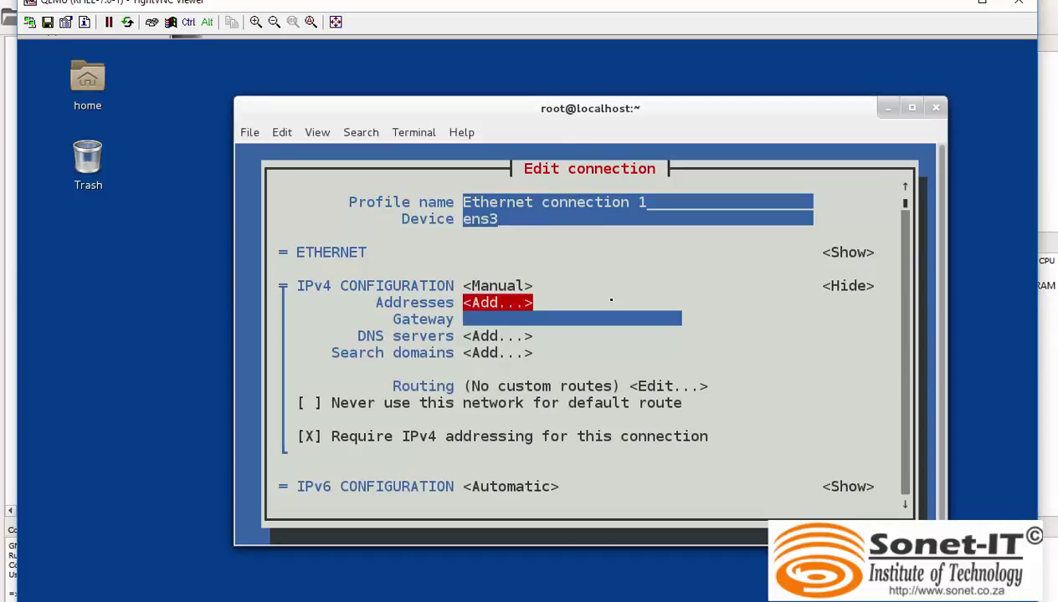
pyautogui.press('Return')
pyautogui.write('10')
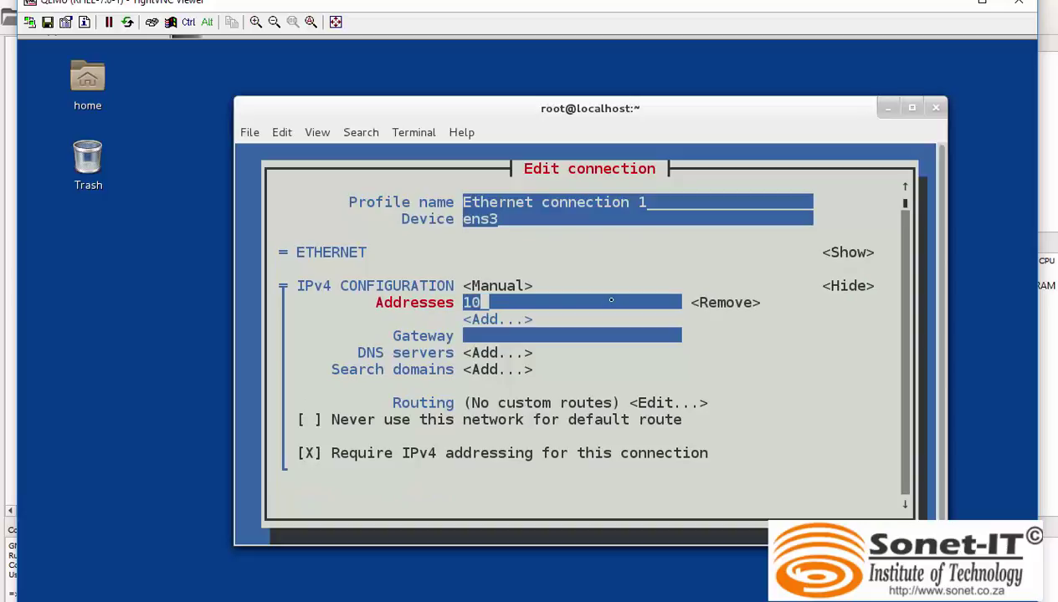
pyautogui.write('.10.10.')
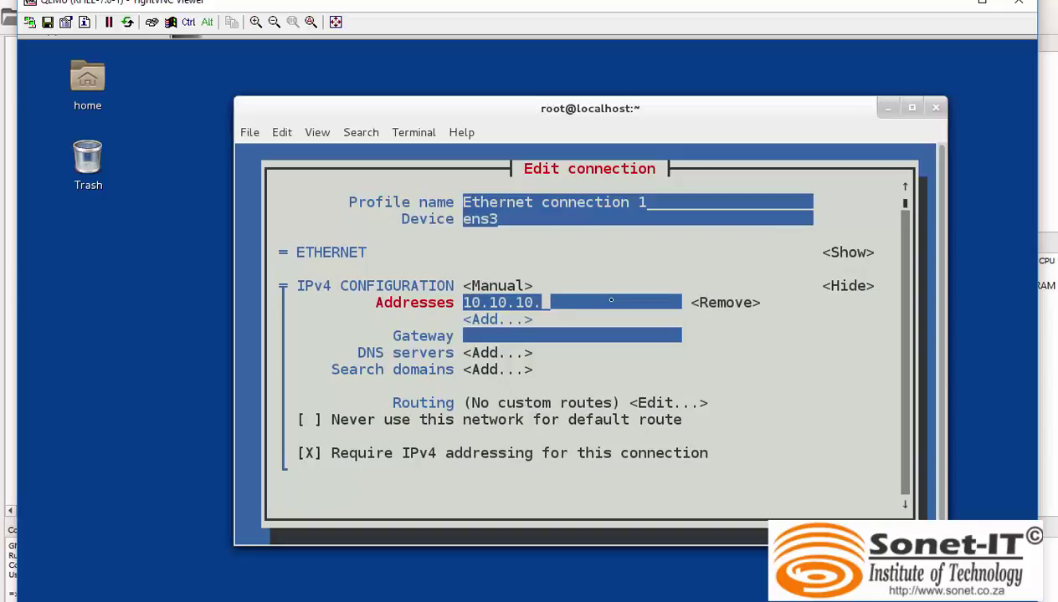
pyautogui.write('3')
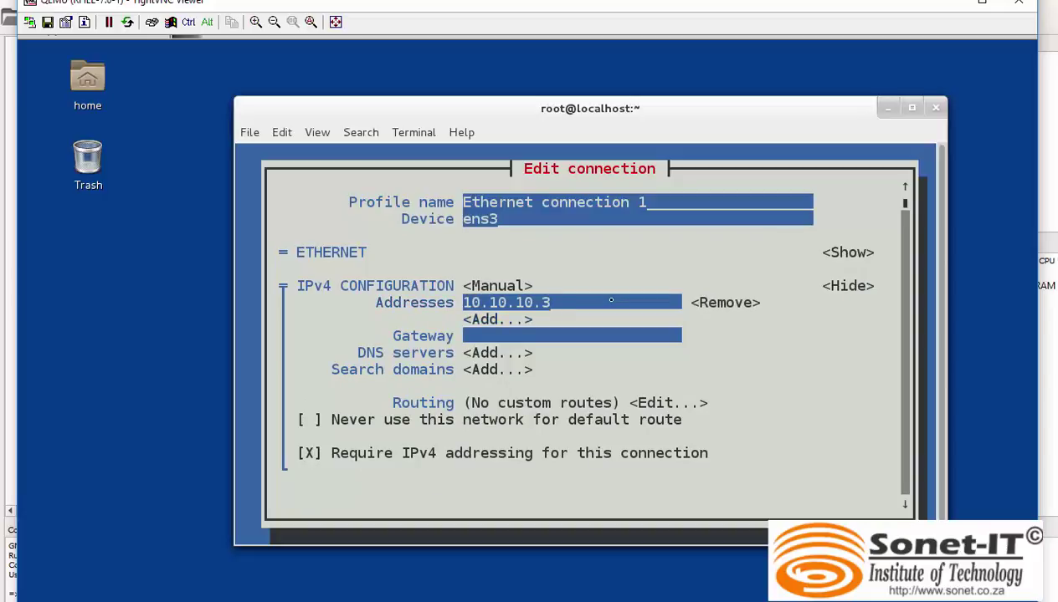
pyautogui.write('/')
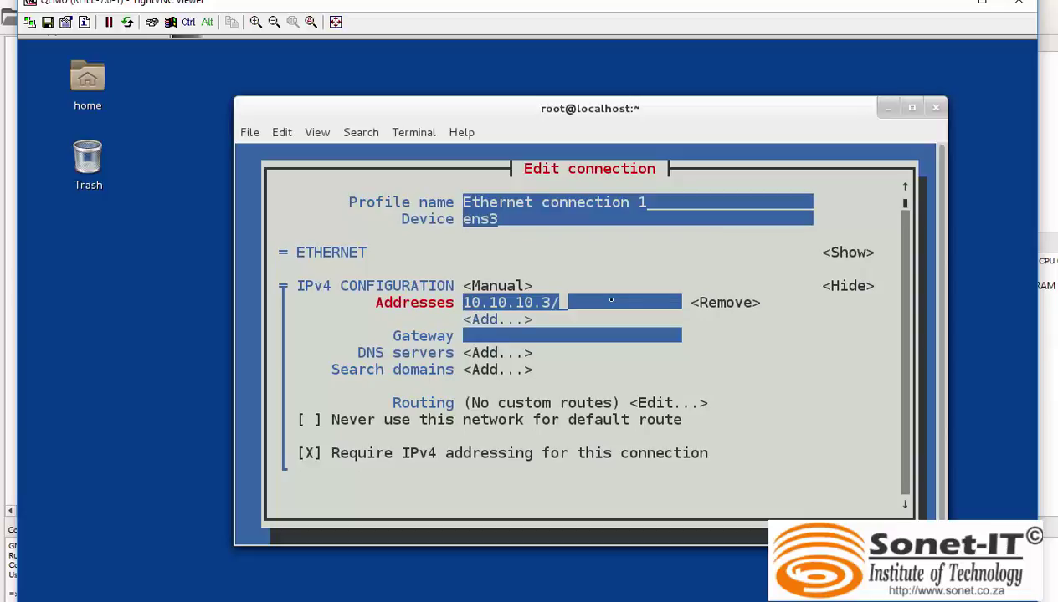
pyautogui.write('24')
pyautogui.press('Tab')
pyautogui.press('Tab')
pyautogui.press('Tab')
pyautogui.press('Tab')
pyautogui.press('Tab')
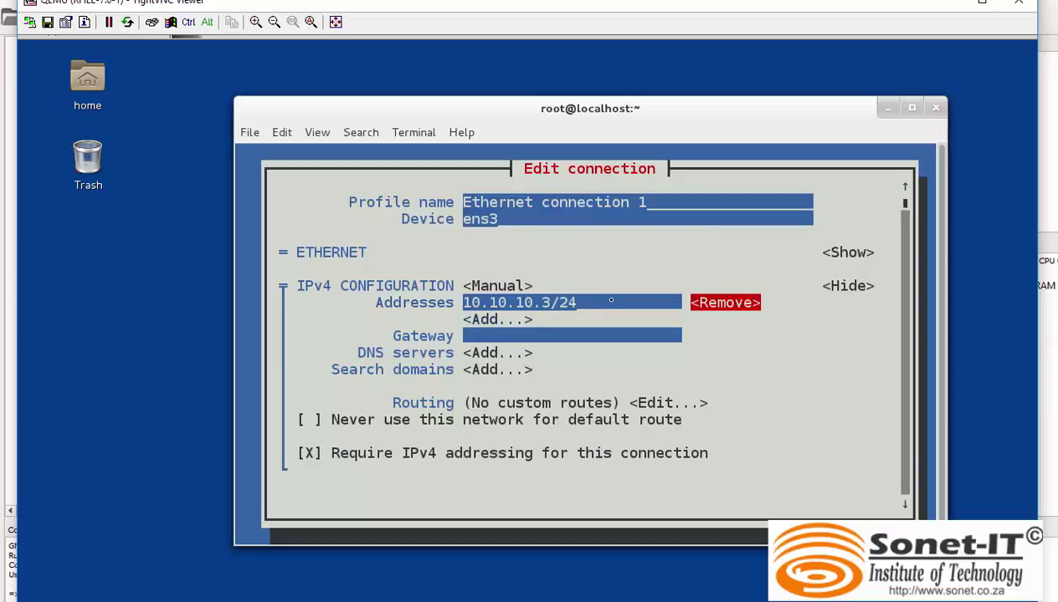
pyautogui.press('Tab')
pyautogui.press('Tab')
pyautogui.press('Tab')
pyautogui.press('Tab')
pyautogui.press('Tab')
pyautogui.press('Tab')
pyautogui.press('Tab')
pyautogui.press('Tab')
pyautogui.press('Tab')
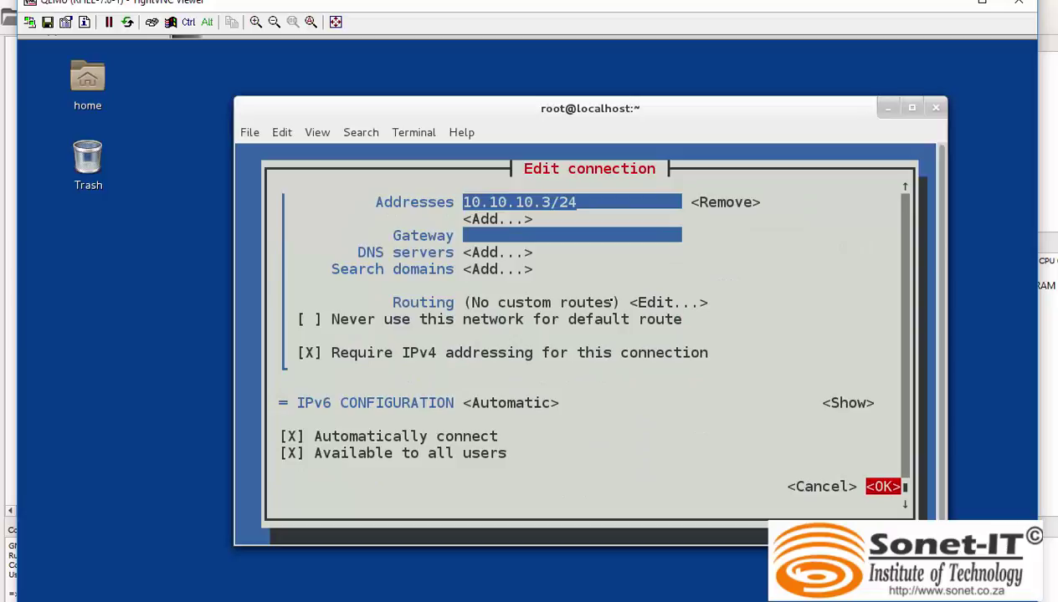
pyautogui.press('Return')
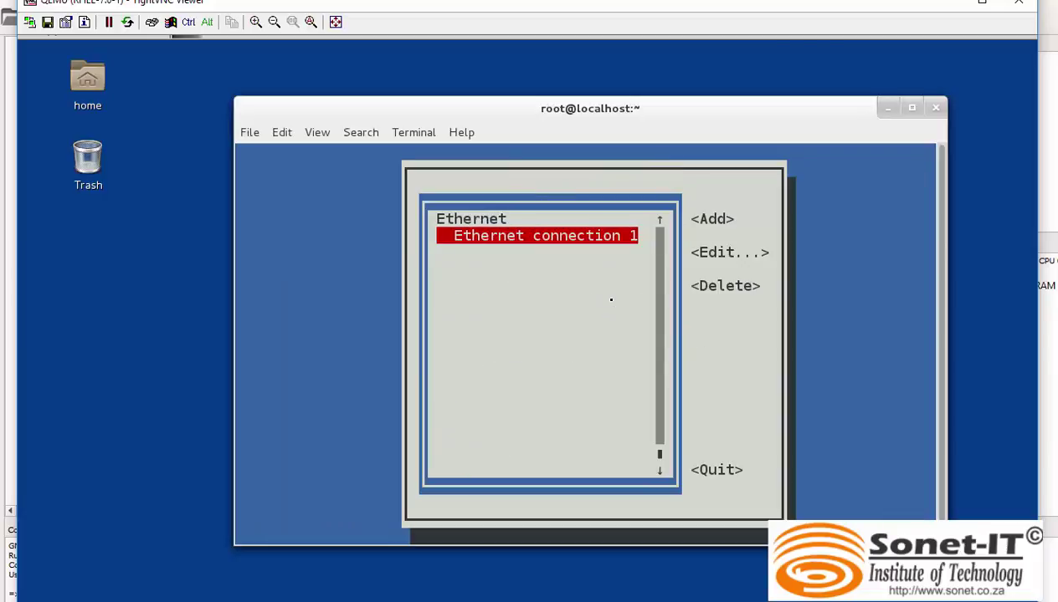
# Relaunch nmtui and reactivate Ethernet connection 1 under Activate a connection.
pyautogui.press('Tab')
pyautogui.press('Tab')
pyautogui.press('Tab')
pyautogui.press('Tab')
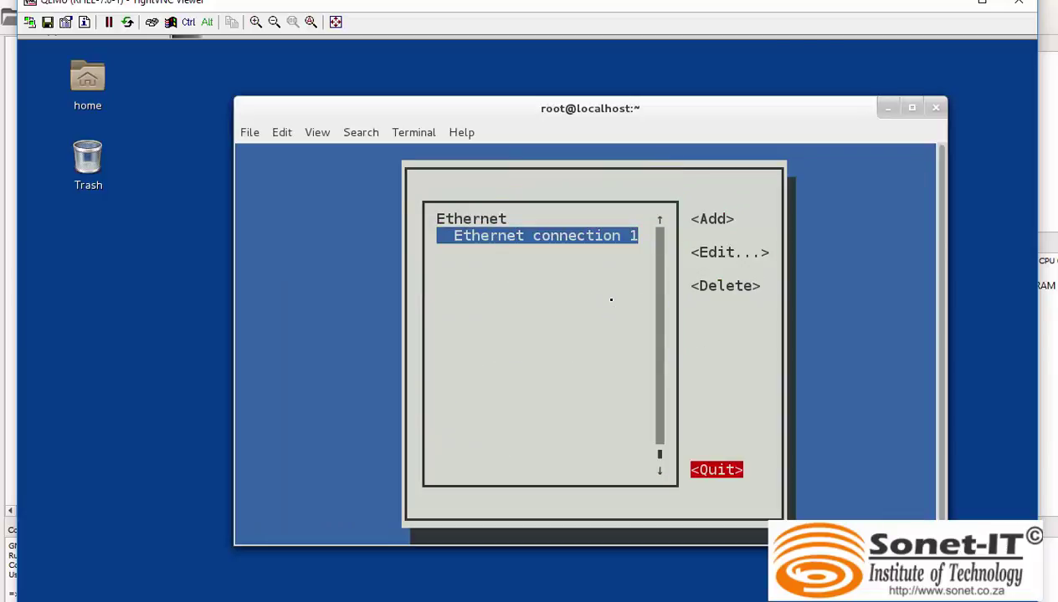
pyautogui.press('Return')
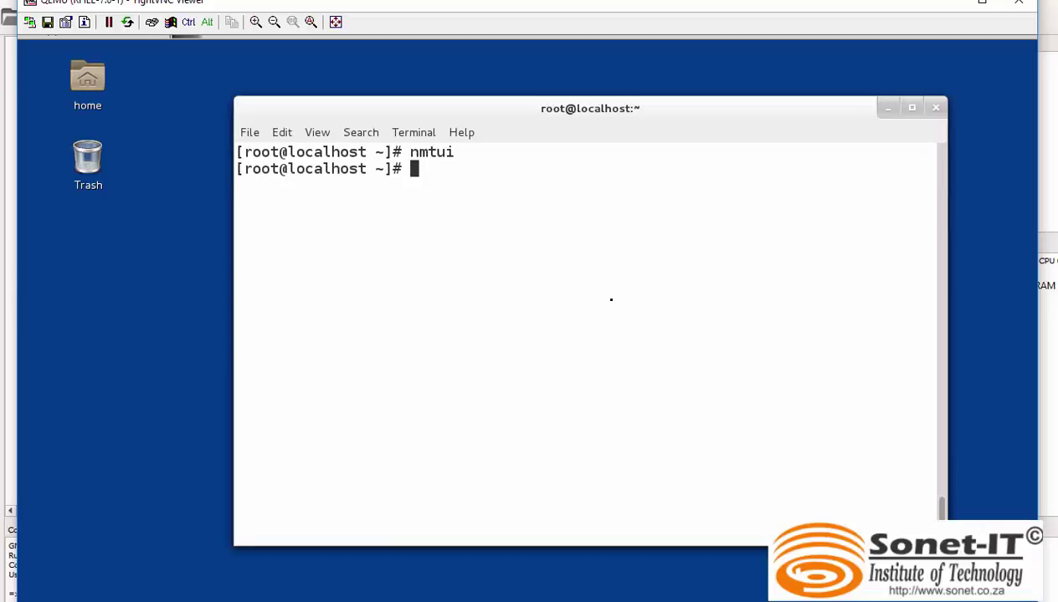
pyautogui.press('Up')
pyautogui.press('Return')
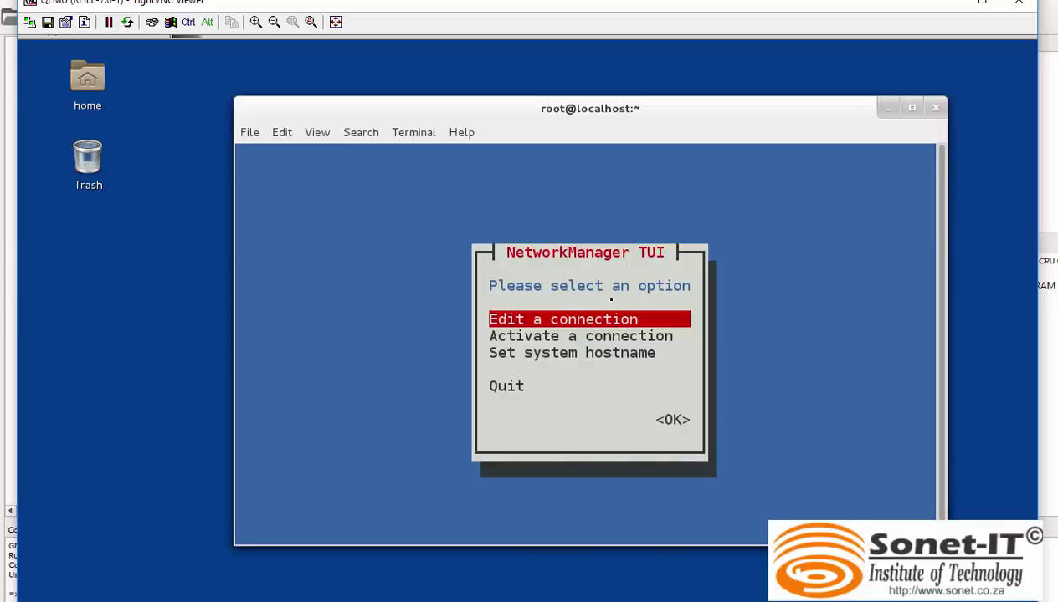
pyautogui.press('Down')
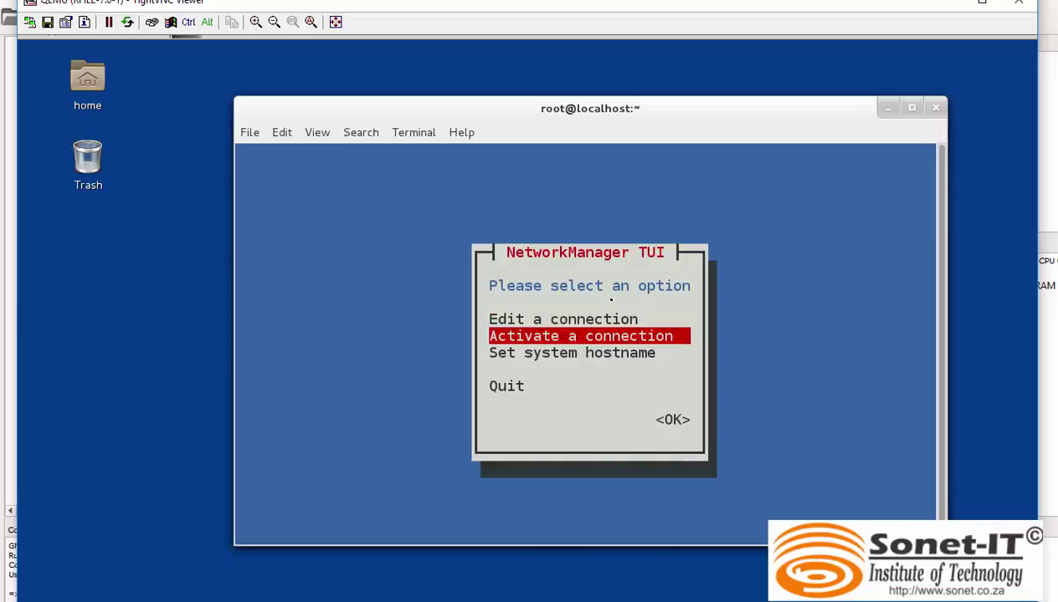
pyautogui.press('Return')
pyautogui.press('Tab')
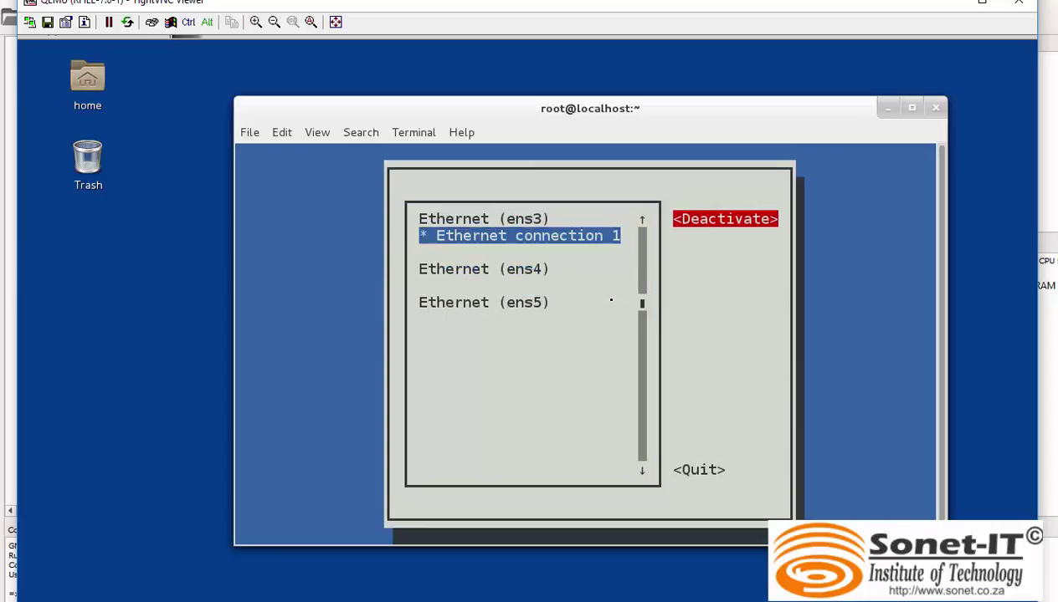
pyautogui.press('Return')
pyautogui.press('Return')
# Quit nmtui and run ip add, confirming ens3 now holds 10.10.10.3/24.
pyautogui.press('Tab')
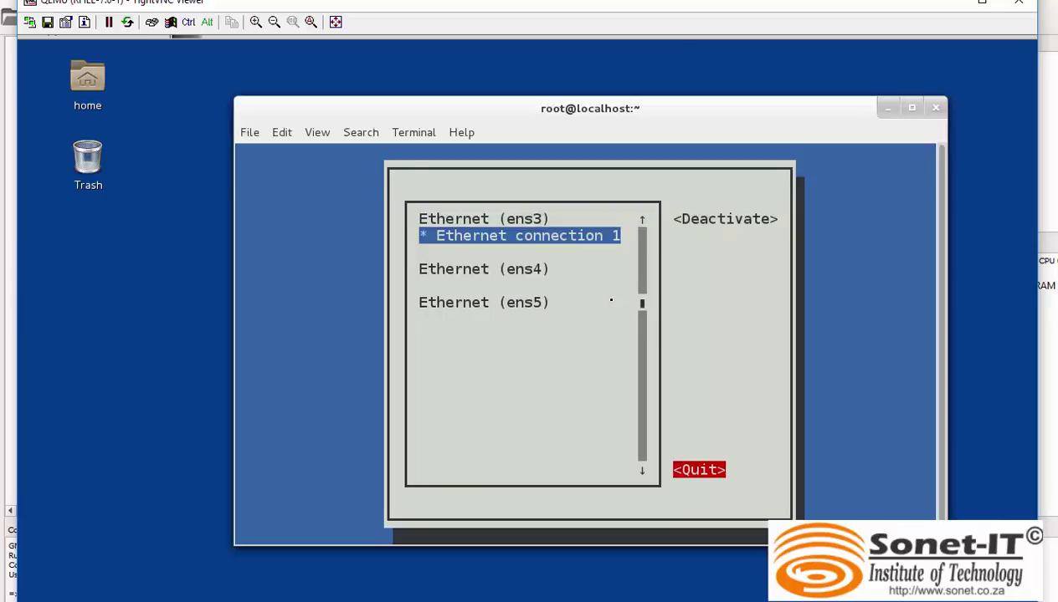
pyautogui.press('Return')
pyautogui.write('ip ')
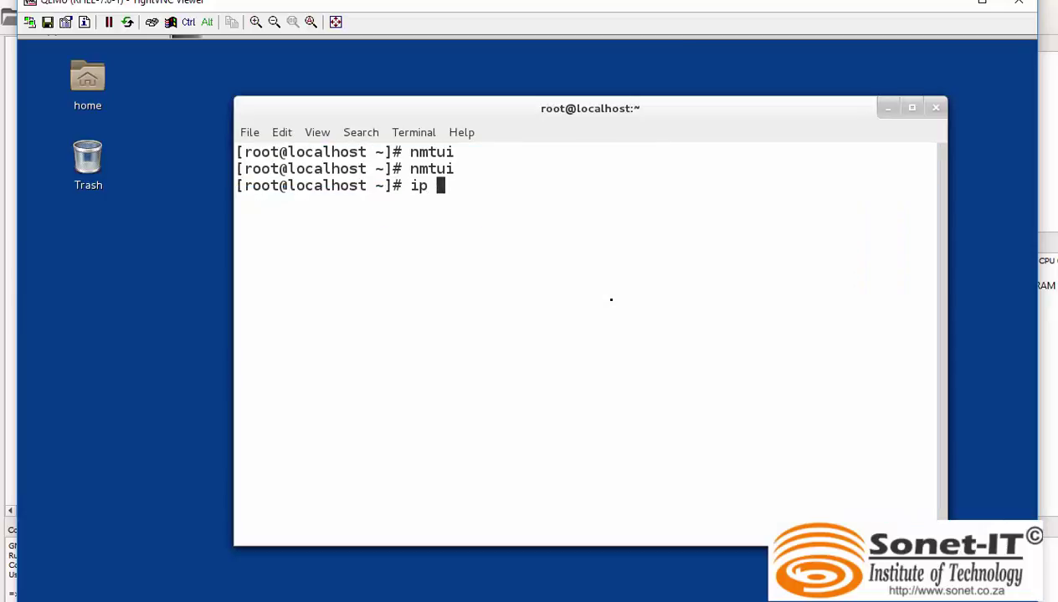
pyautogui.write('add')
pyautogui.press('Return')
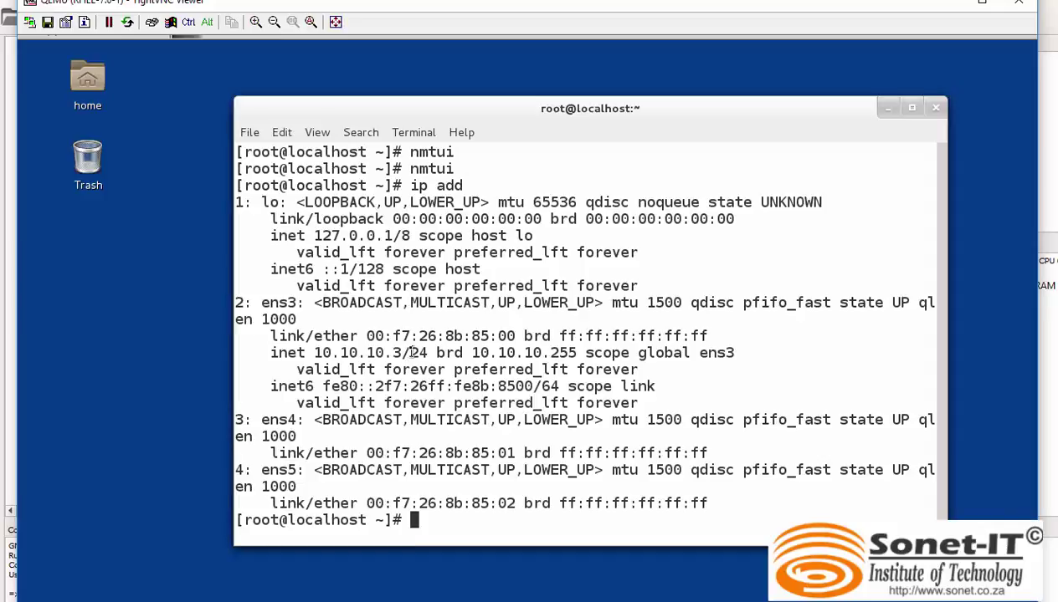
# Clear the terminal and ping 10.10.10.2 four times, getting 0% packet loss.
pyautogui.moveTo(410, 353); pyautogui.dragTo(309, 352)
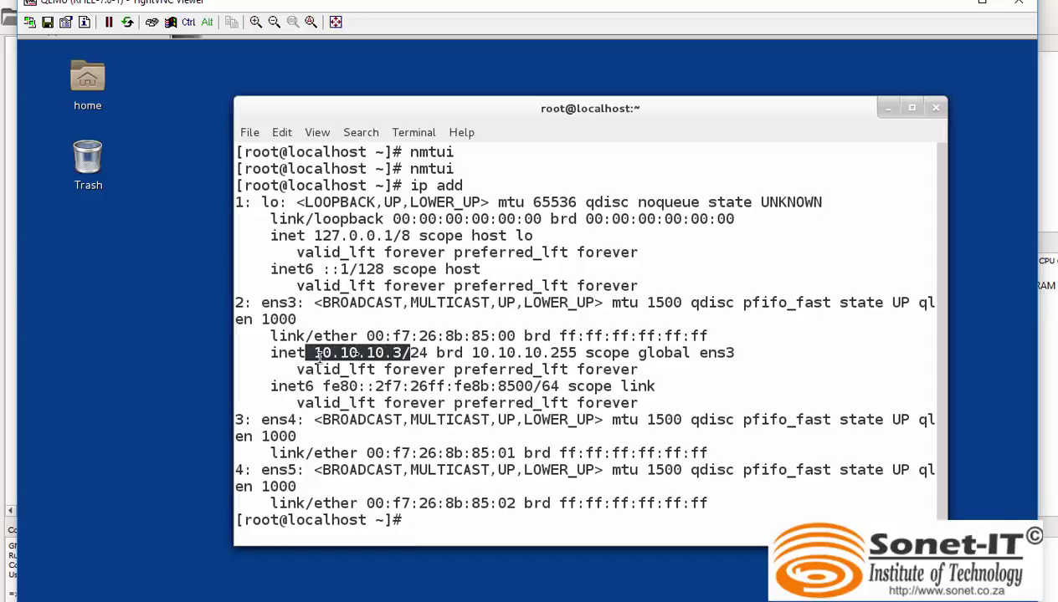
pyautogui.click(572, 492)
pyautogui.write('pi')
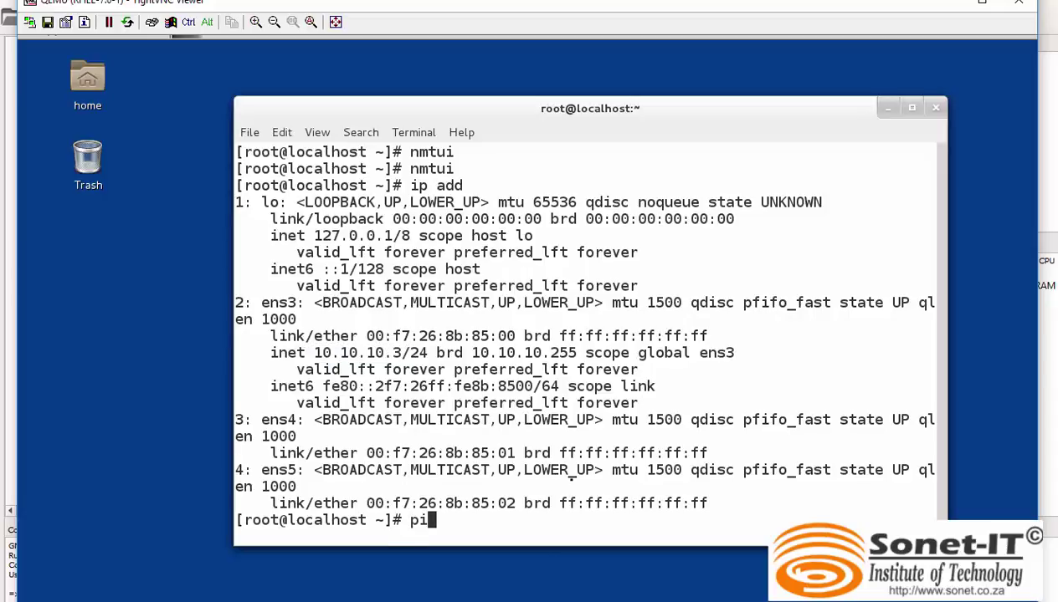
pyautogui.press('BackSpace')
pyautogui.press('BackSpace')
pyautogui.write('clear')
pyautogui.press('Return')
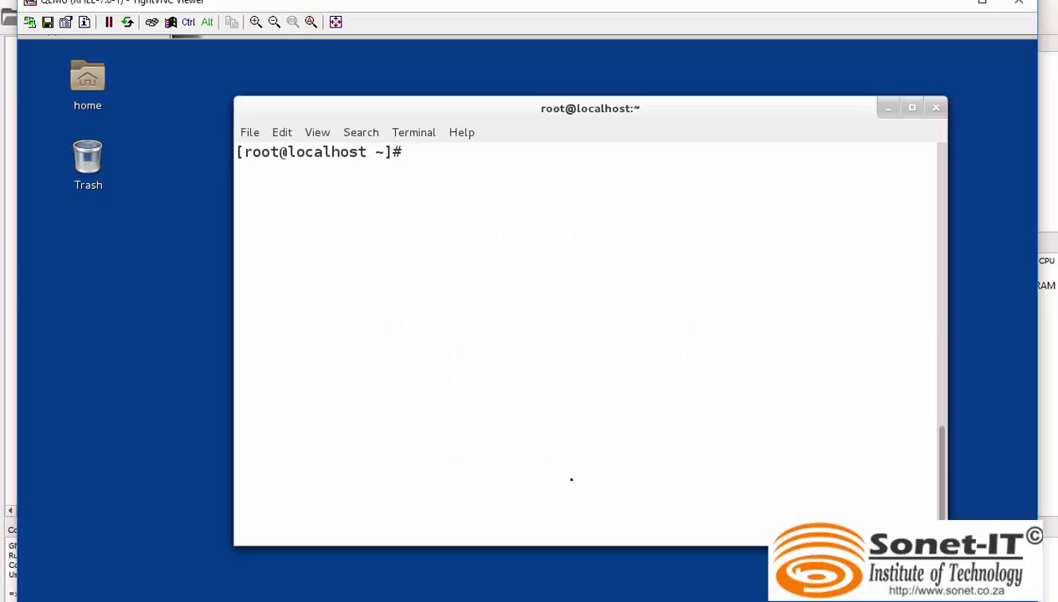
pyautogui.write('ping -c 4 10')
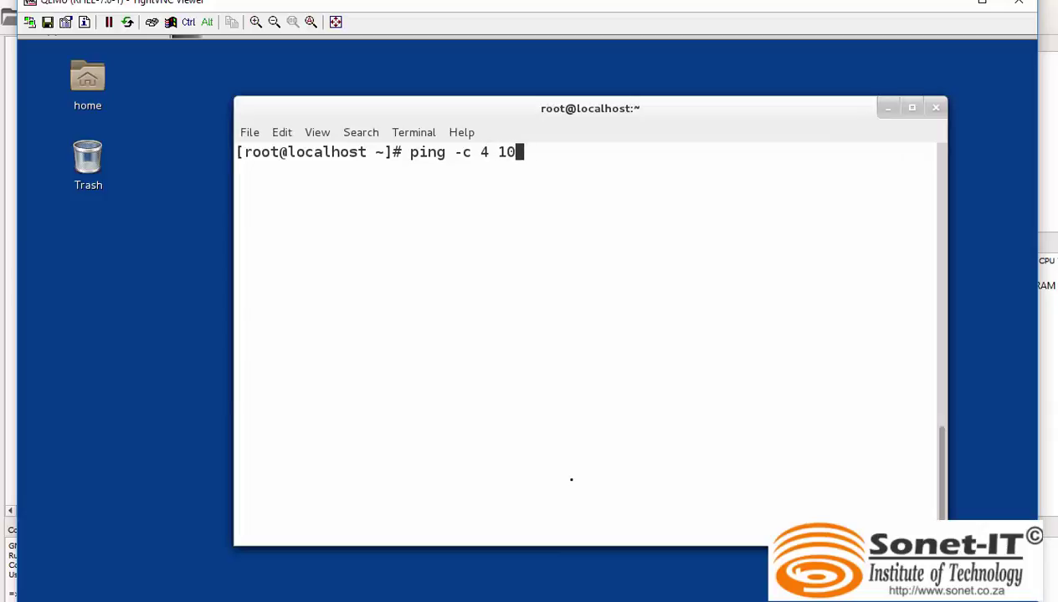
pyautogui.write('.10.10')
pyautogui.write('.2')
pyautogui.press('Return')
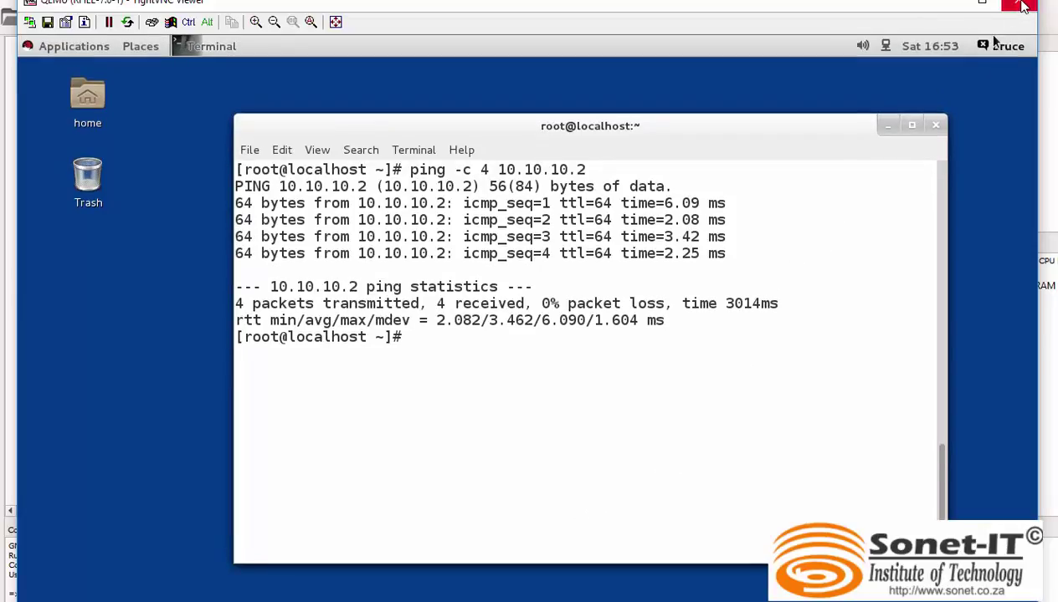
# Close the RHEL-7.0-1 console, open Server-1's console and sign in with the user's password.
pyautogui.click(1019, 5)
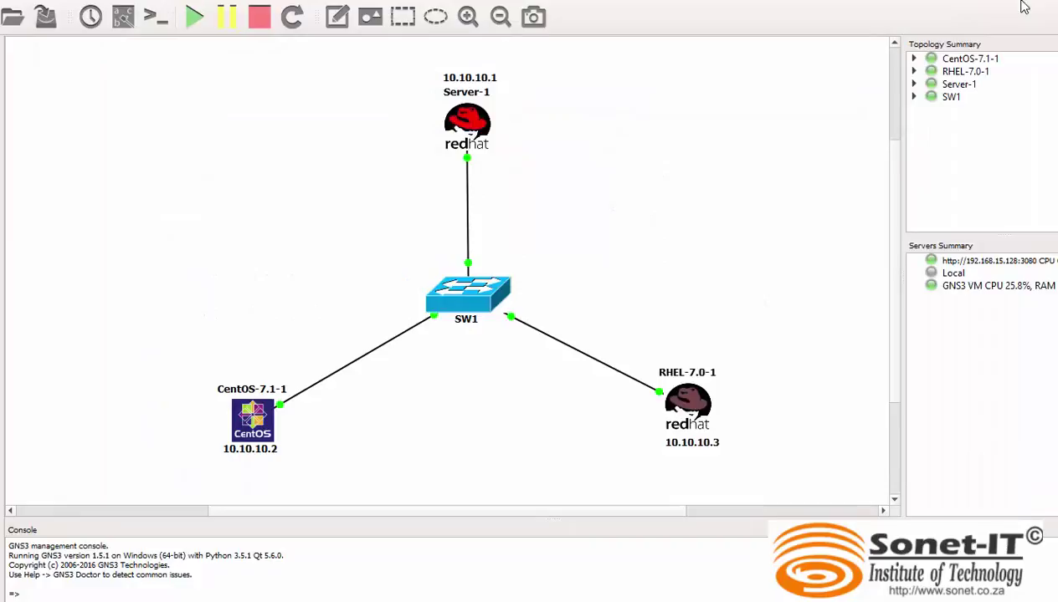
pyautogui.doubleClick(473, 119)
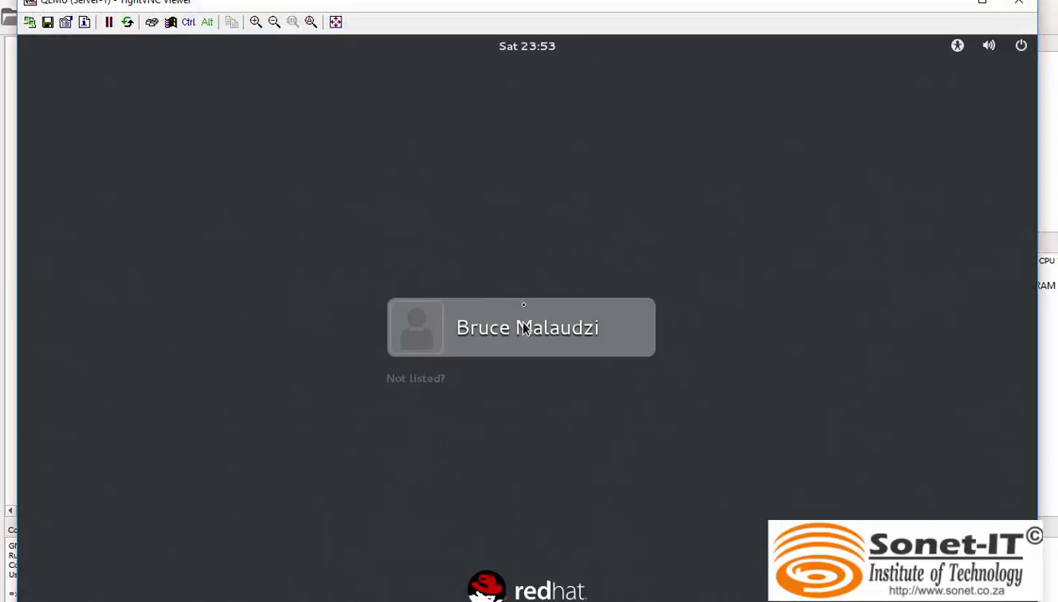
pyautogui.click(522, 326)
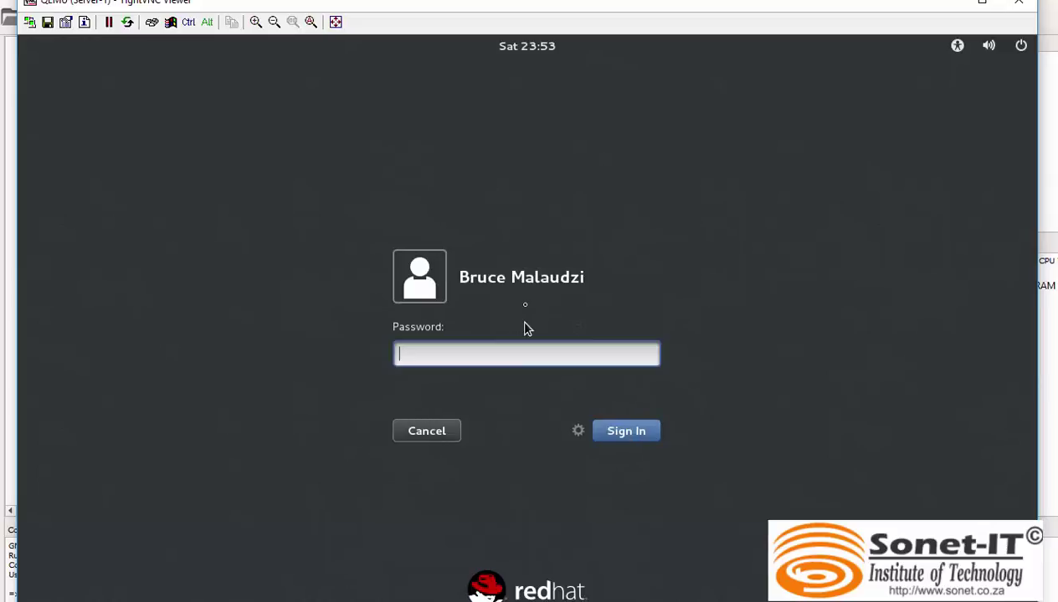
pyautogui.write('******')
pyautogui.press('Return')
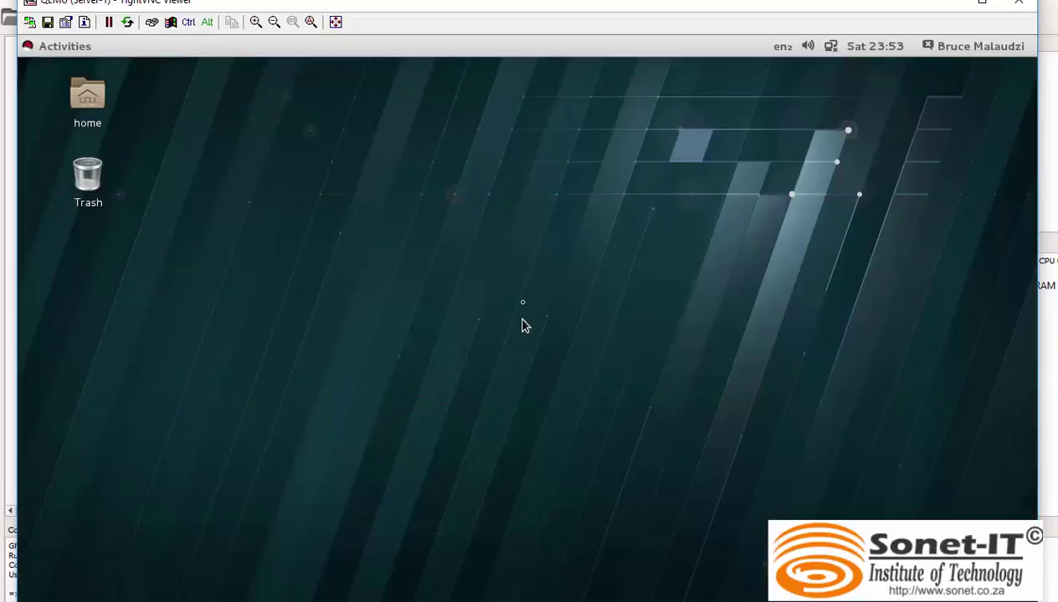
# Open a desktop terminal on Server-1 with zoomed-in text and switch to root.
pyautogui.rightClick(481, 194)
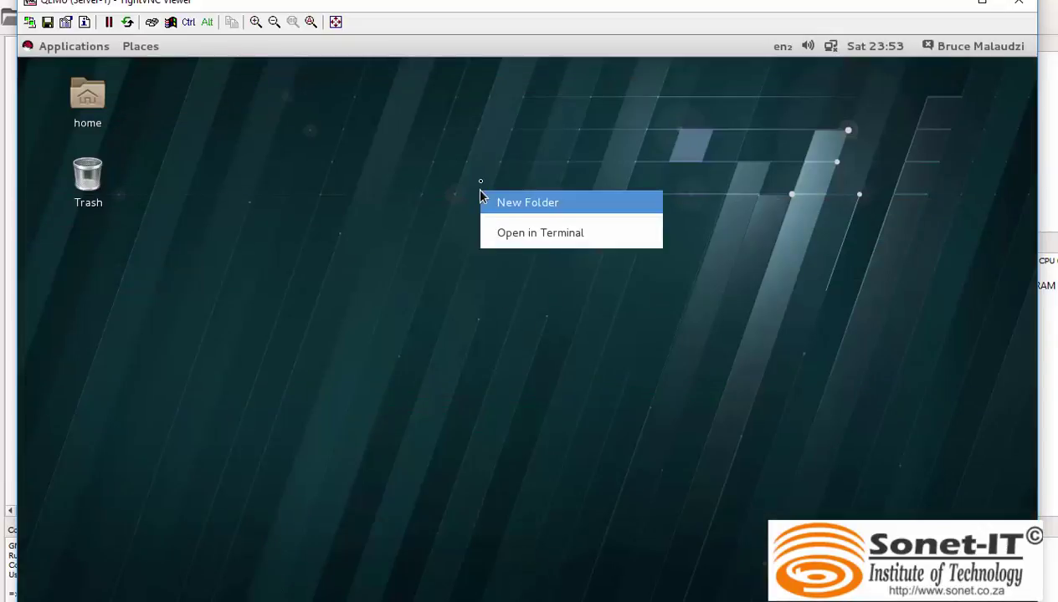
pyautogui.click(578, 235)
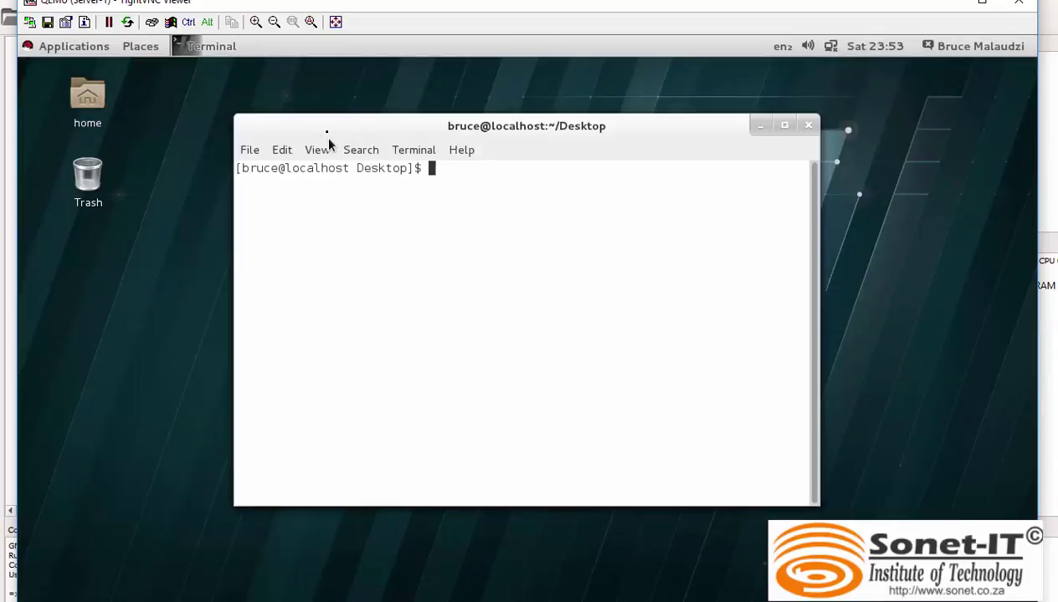
pyautogui.click(318, 156)
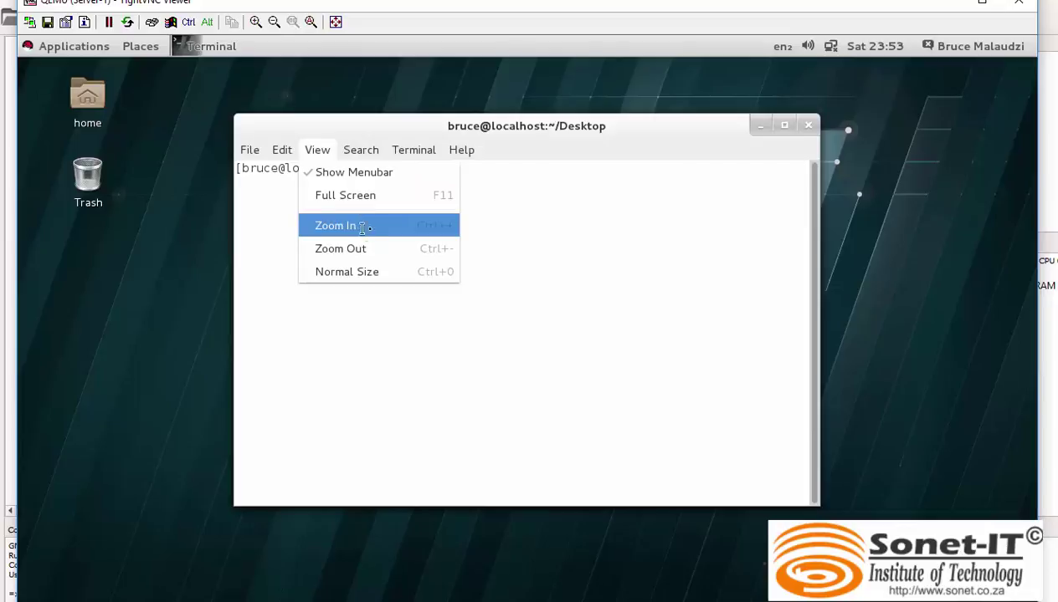
pyautogui.click(362, 224)
pyautogui.write('su -')
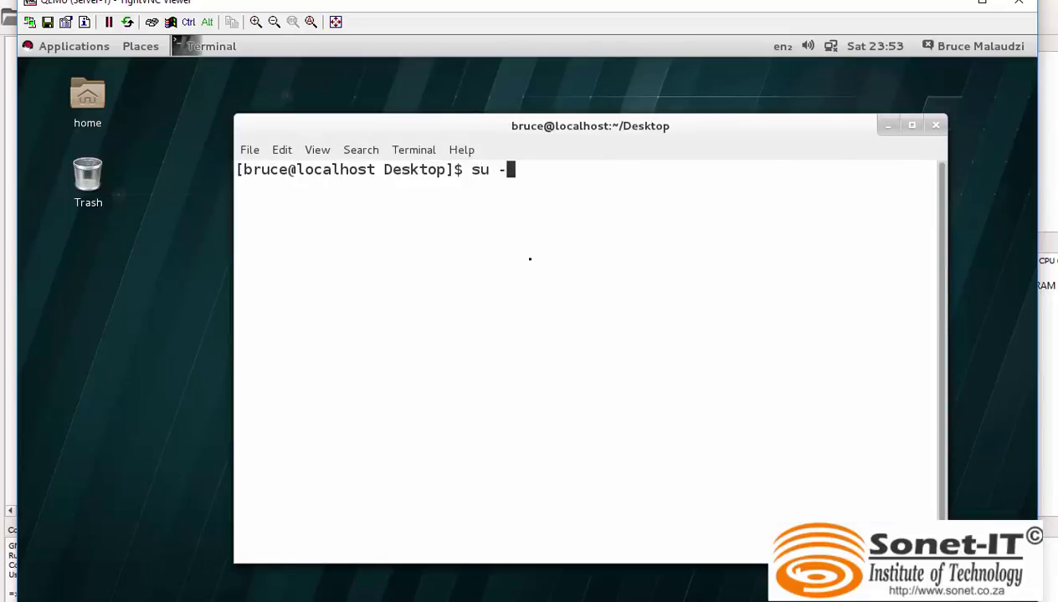
pyautogui.press('Return')
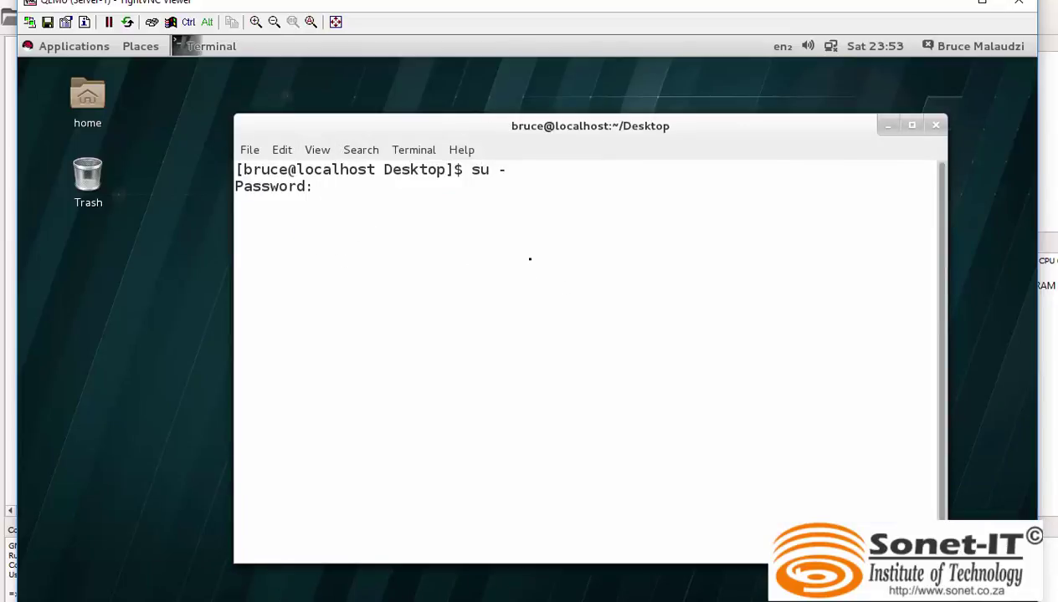
pyautogui.press('Return')
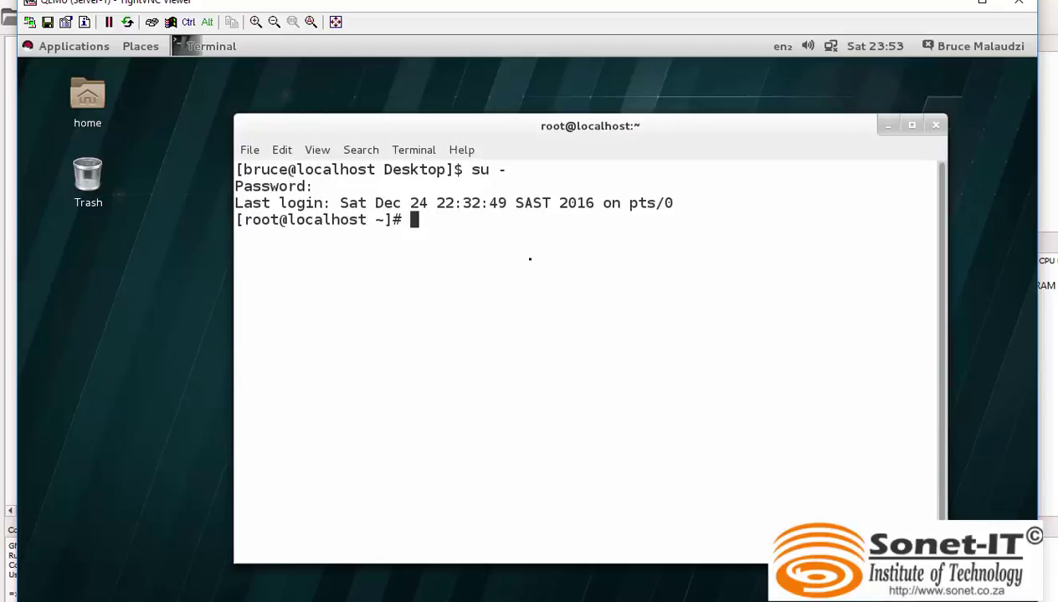
# Run nmcli dev to list network devices, showing ens3 disconnected.
pyautogui.write('nmcli')
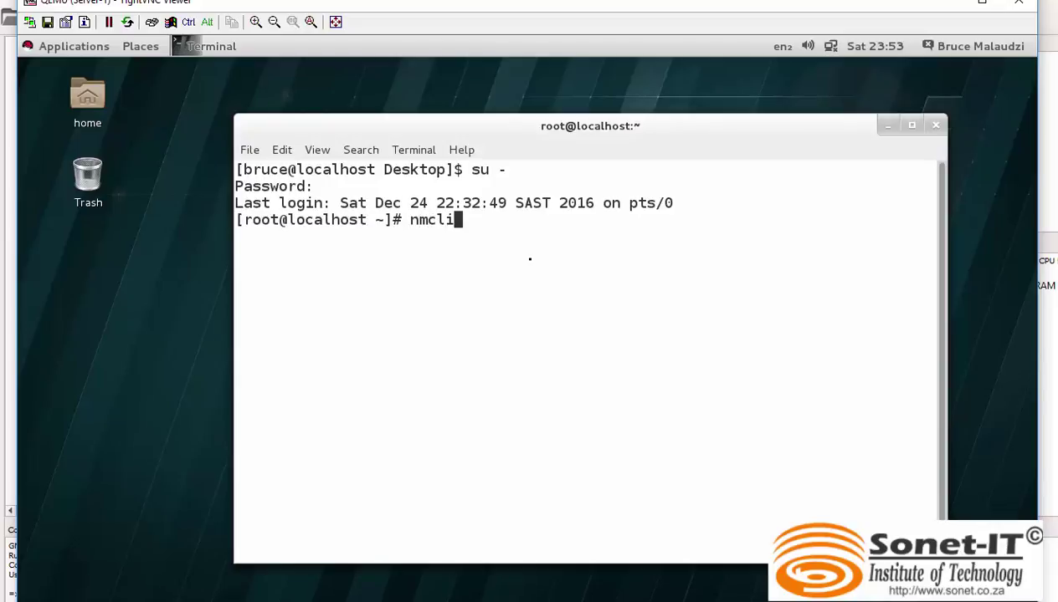
pyautogui.write(' dev')
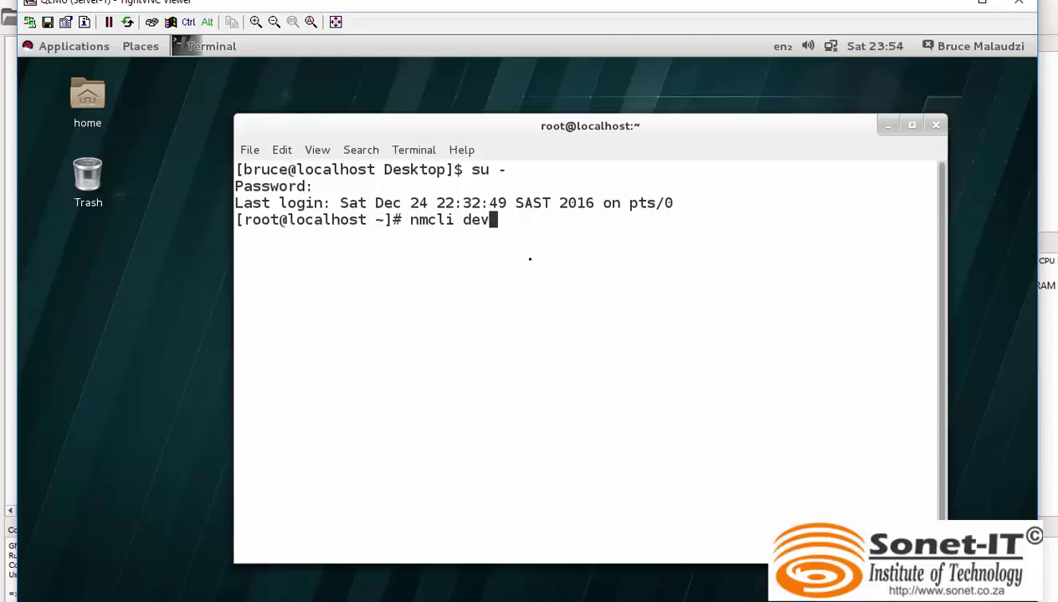
pyautogui.press('Return')
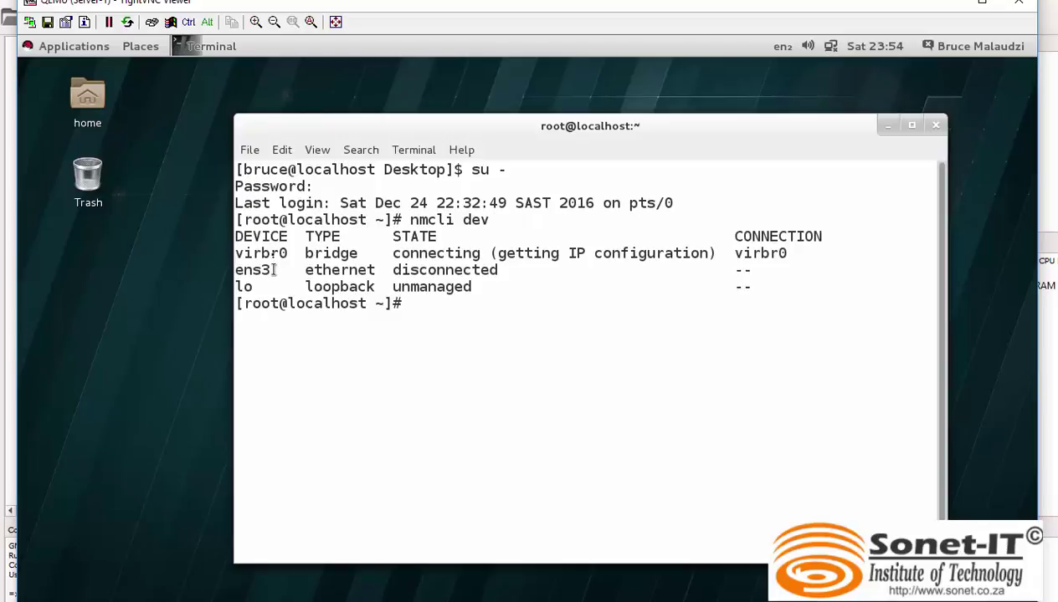
pyautogui.moveTo(271, 269); pyautogui.dragTo(234, 270)
pyautogui.click(425, 322)
# Launch nmtui and open the ens3 connection for editing.
pyautogui.write('nmtui')
pyautogui.press('Return')
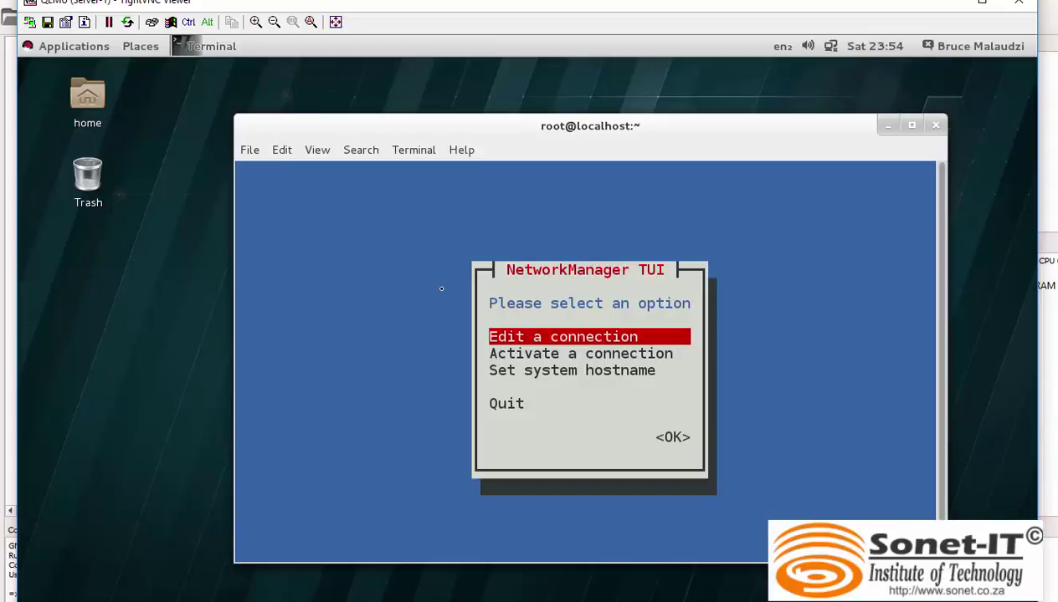
pyautogui.press('Return')
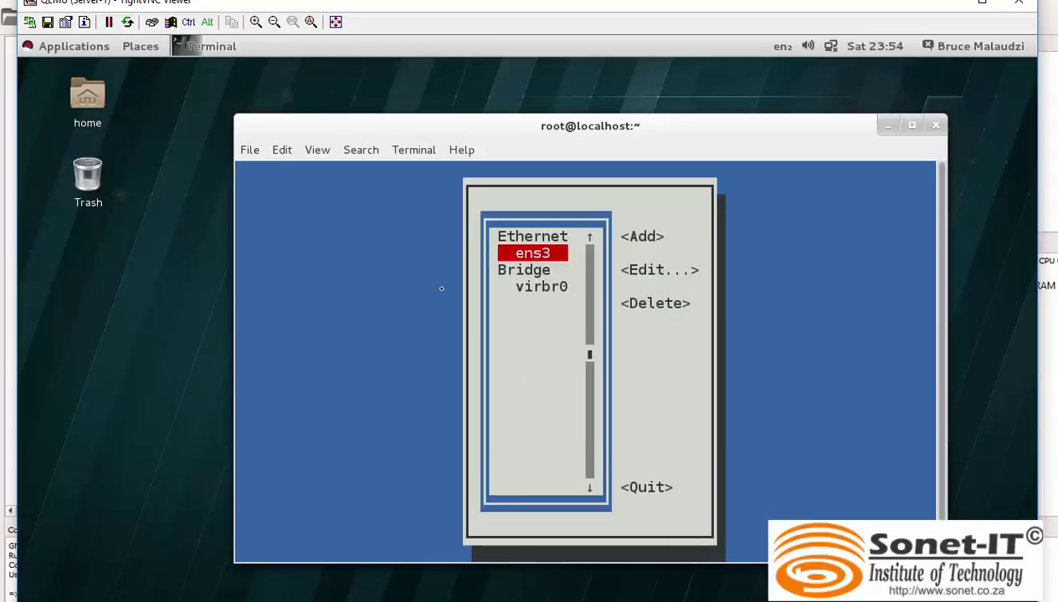
pyautogui.press('Tab')
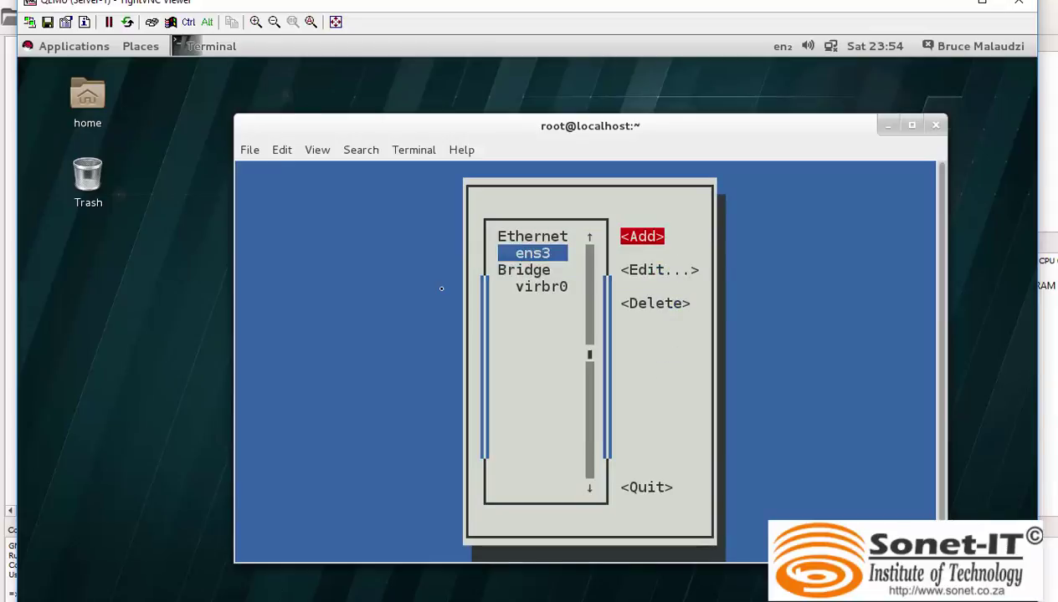
pyautogui.press('Down')
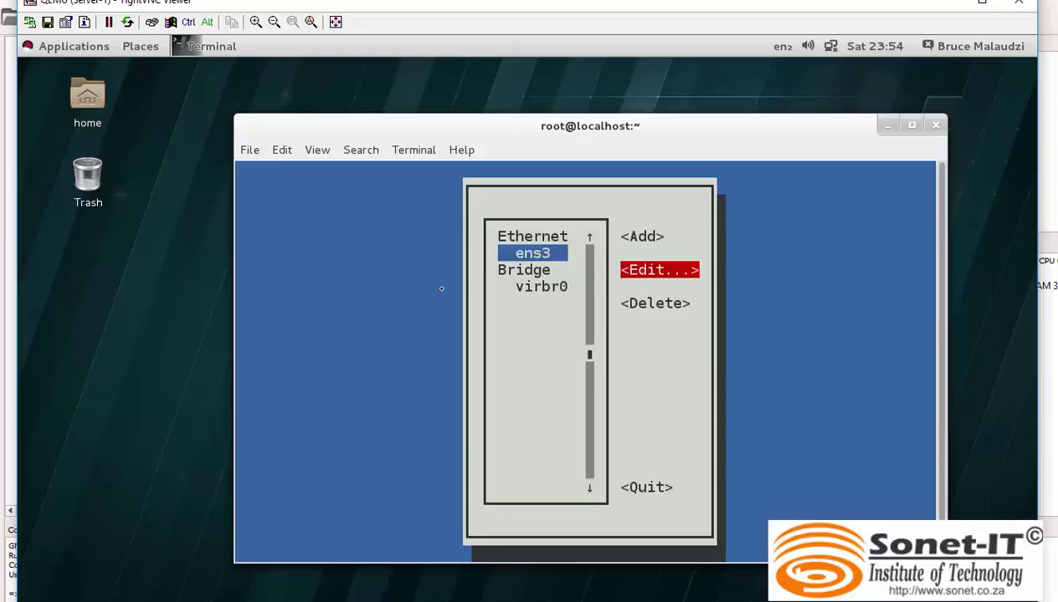
pyautogui.press('Return')
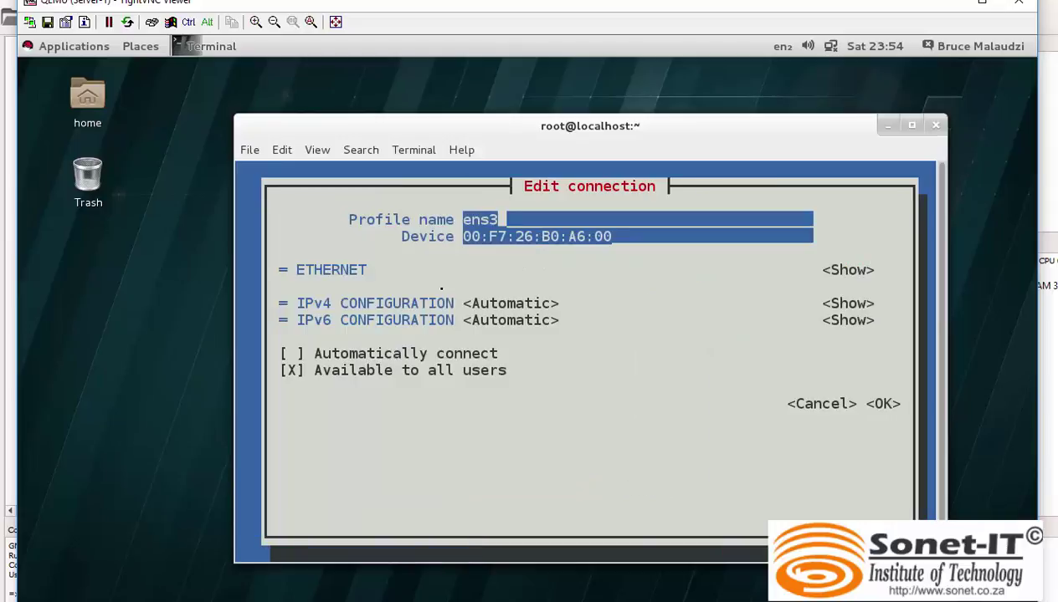
# Switch ens3's IPv4 configuration to Manual and add the address 10.10.10.1/24.
pyautogui.press('Tab')
pyautogui.press('Tab')
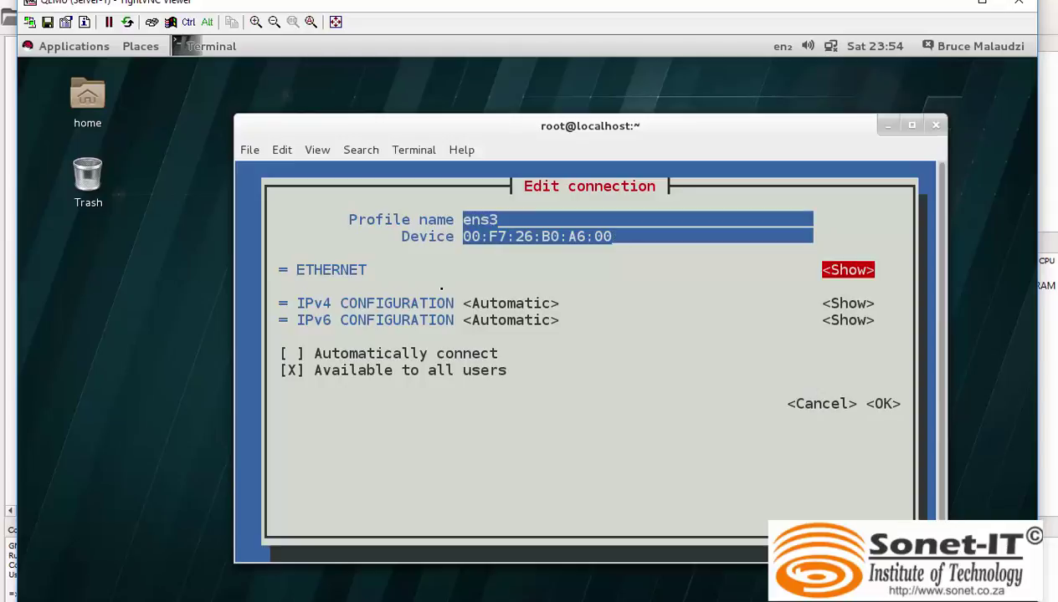
pyautogui.press('Tab')
pyautogui.press('Return')
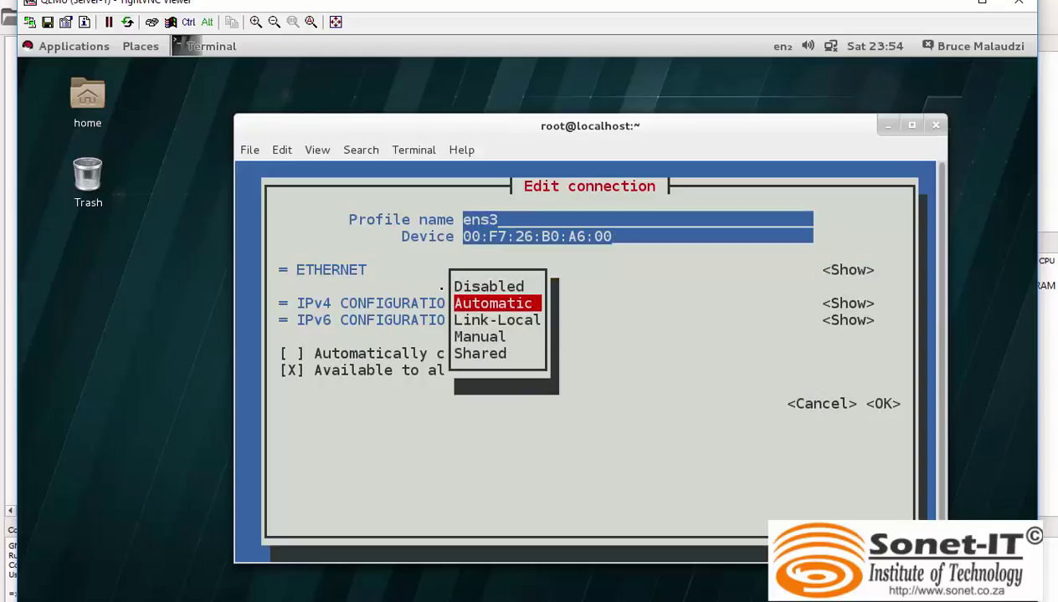
pyautogui.press('Down')
pyautogui.press('Down')
pyautogui.press('Return')
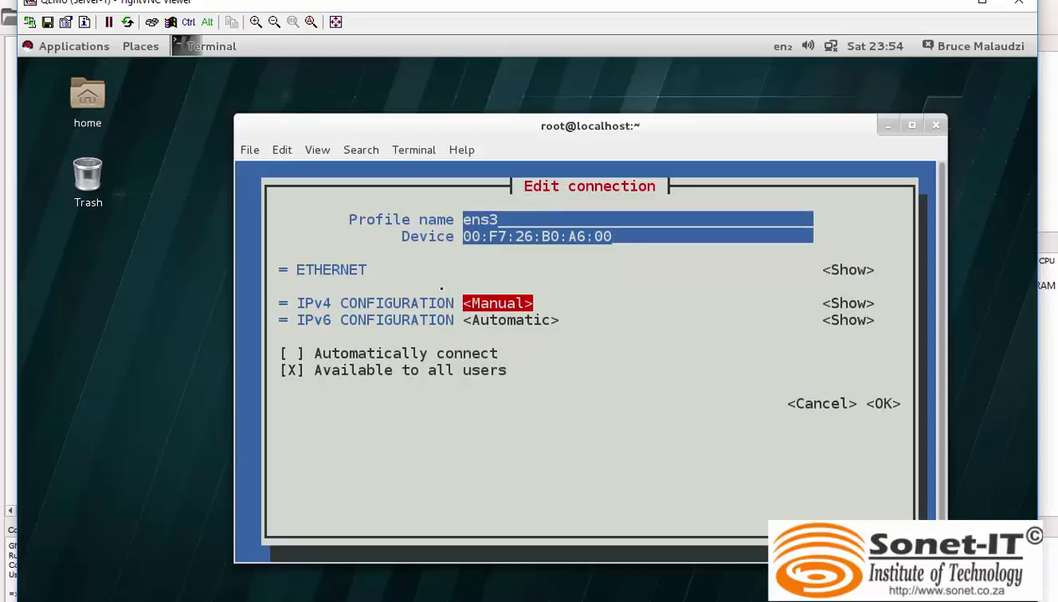
pyautogui.press('Tab')
pyautogui.press('Return')
pyautogui.press('Tab')
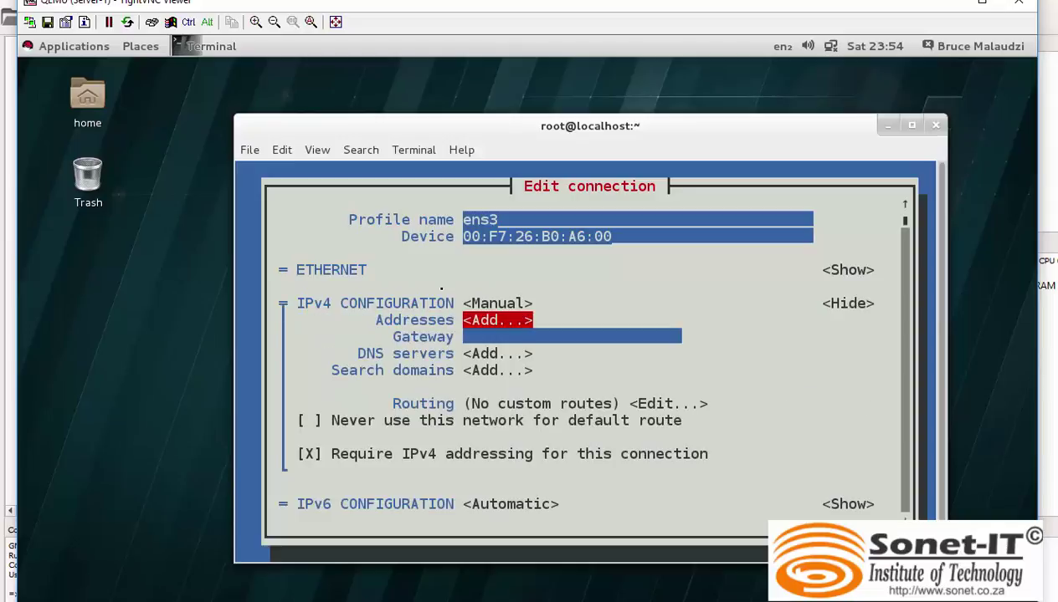
pyautogui.press('Return')
pyautogui.write('10')
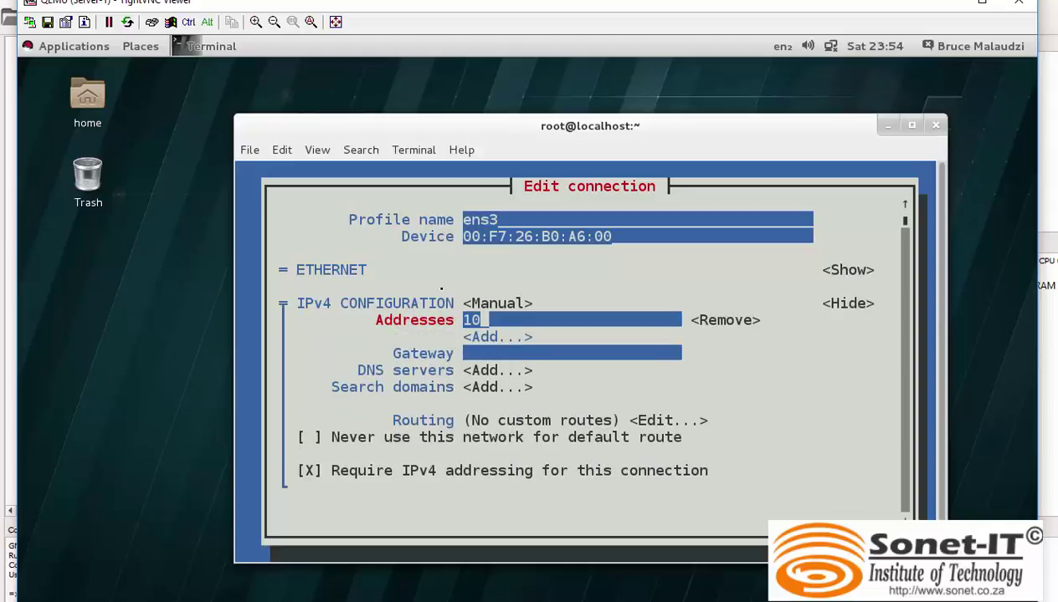
pyautogui.write('.10.10')
pyautogui.write('.')
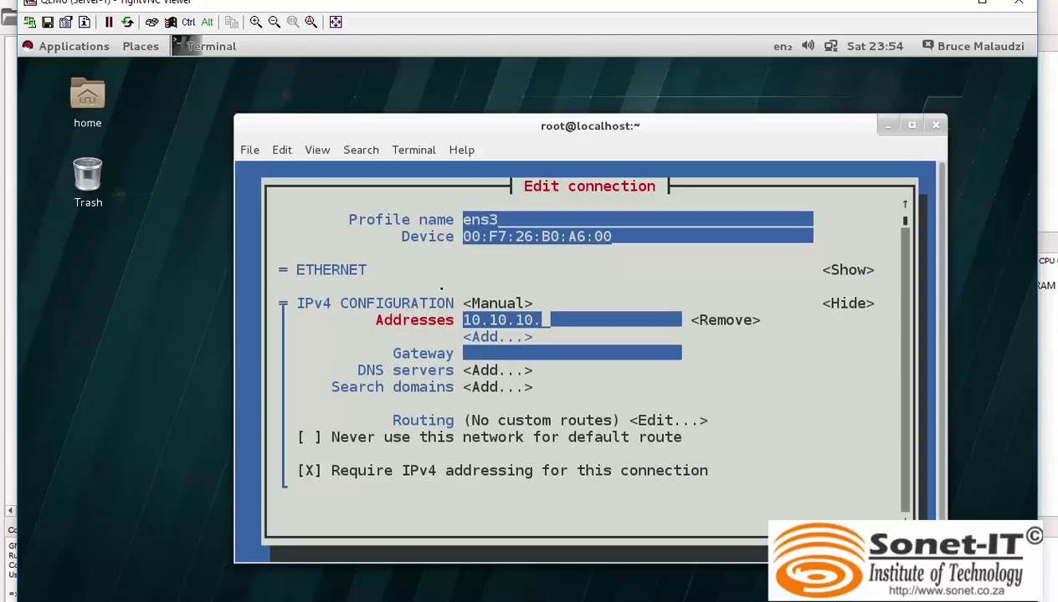
pyautogui.write('1/24')
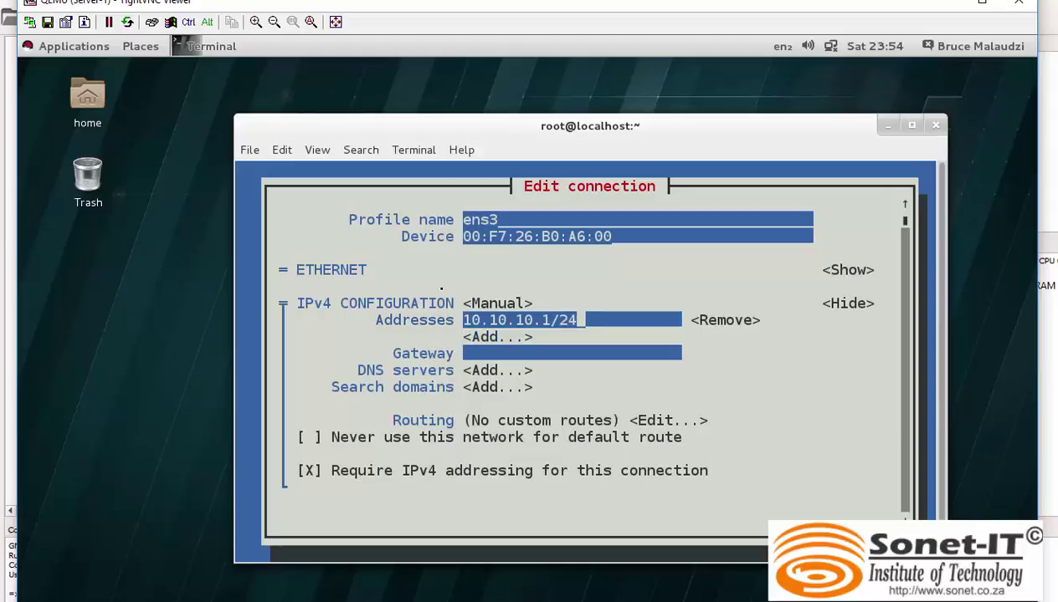
# Save the ens3 connection, quit nmtui and clear the terminal.
pyautogui.press('Tab')
pyautogui.press('Tab')
pyautogui.press('Tab')
pyautogui.press('Tab')
pyautogui.press('Tab')
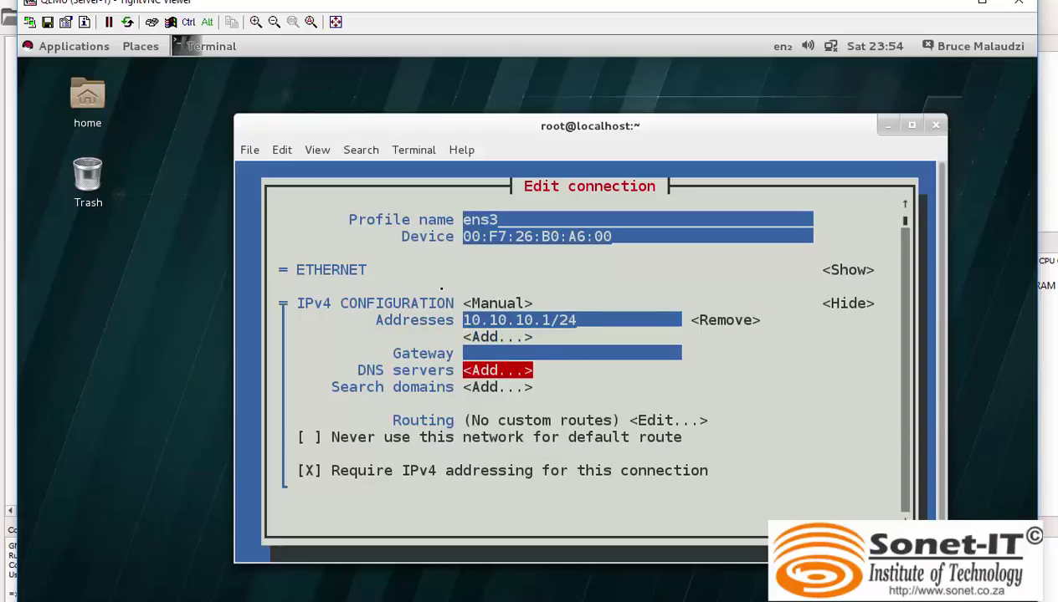
pyautogui.press('Tab')
pyautogui.press('Tab')
pyautogui.press('Tab')
pyautogui.press('Tab')
pyautogui.press('Tab')
pyautogui.press('Tab')
pyautogui.press('Tab')
pyautogui.press('Tab')
pyautogui.press('Tab')
pyautogui.press('Return')
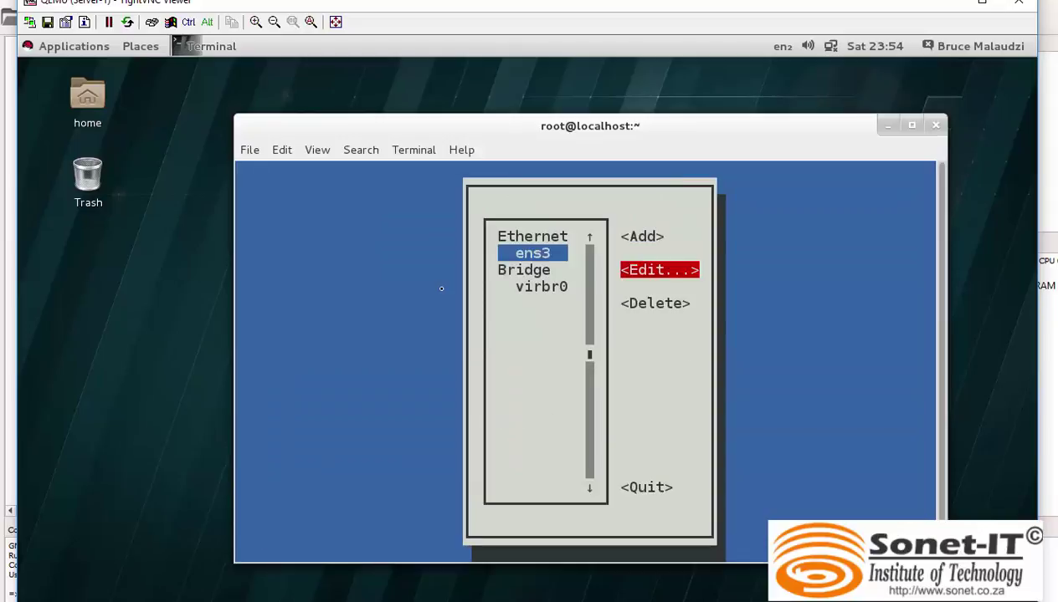
pyautogui.press('Tab')
pyautogui.press('Tab')
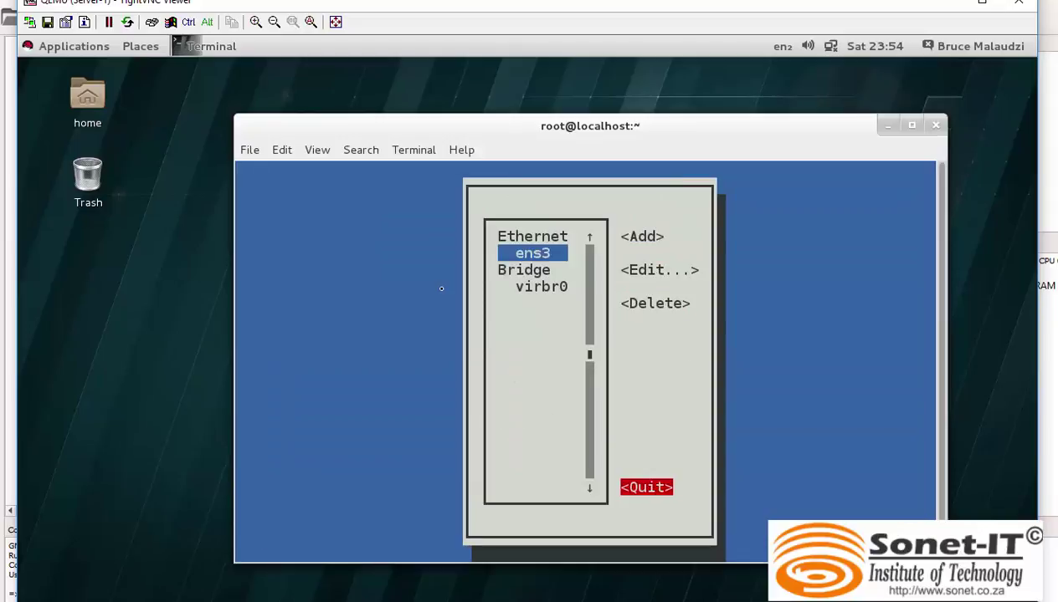
pyautogui.press('Return')
pyautogui.hotkey('ctrl', 'l')
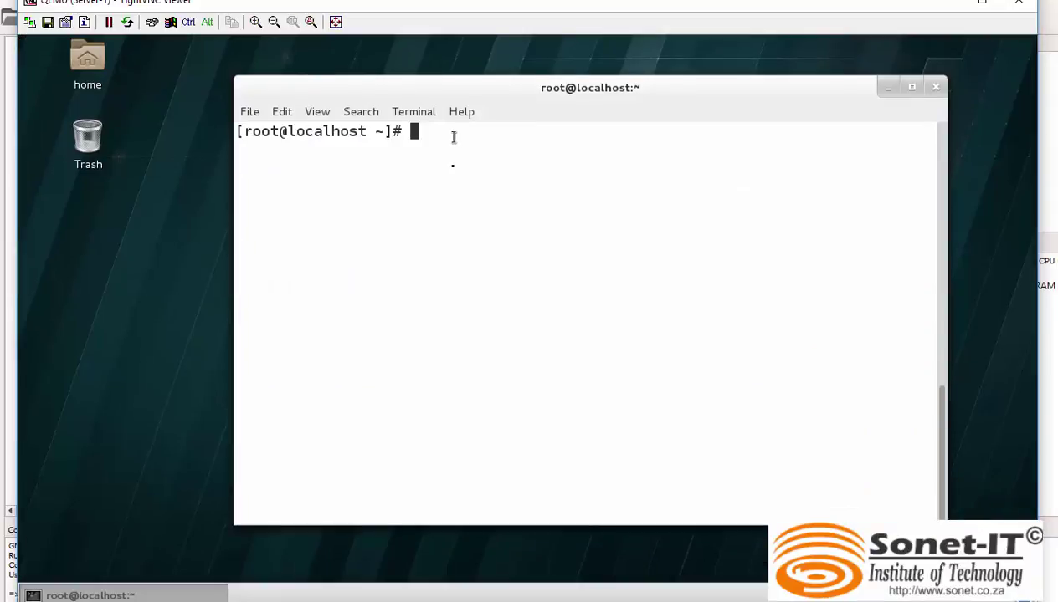
# Run ip add and check that Server-1 shows the address 10.10.10.1.
pyautogui.write('ping')
pyautogui.press('BackSpace')
pyautogui.press('BackSpace')
pyautogui.press('BackSpace')
pyautogui.press('BackSpace')
pyautogui.press('BackSpace')
pyautogui.write('ip add')
pyautogui.press('Return')
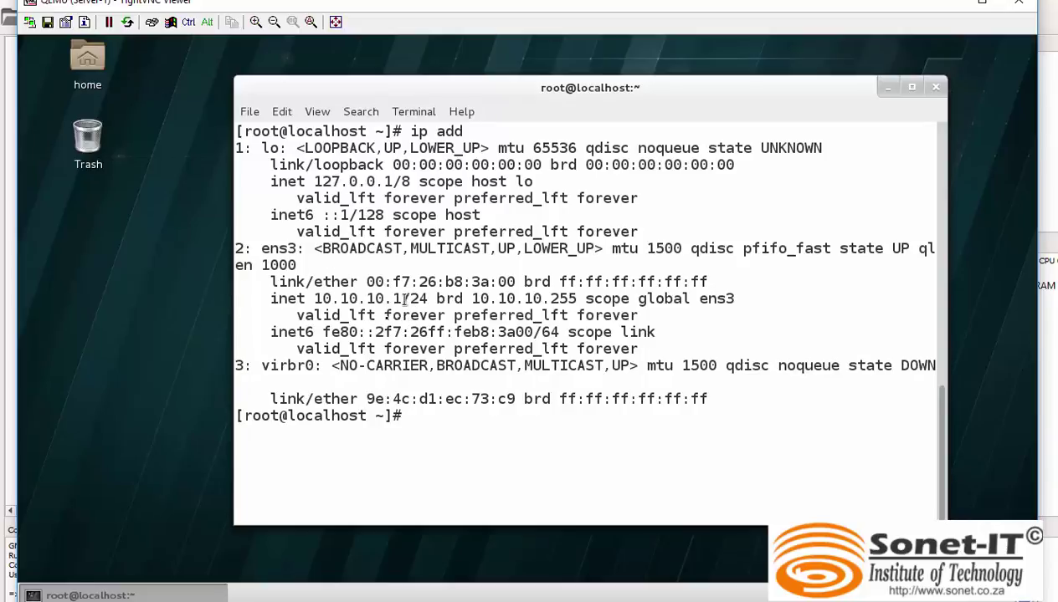
pyautogui.moveTo(403, 298); pyautogui.dragTo(317, 297)
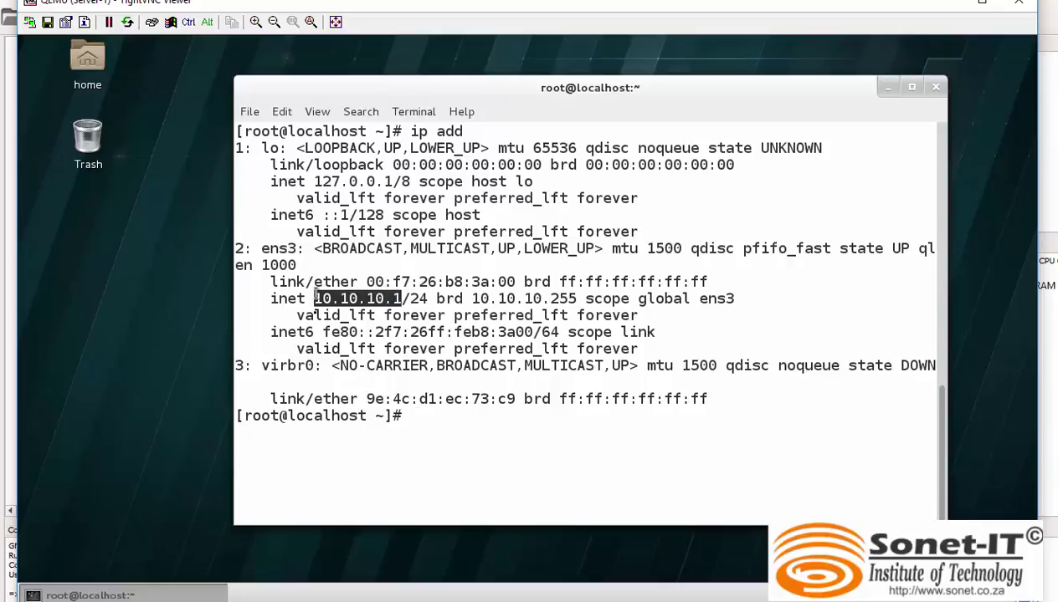
pyautogui.click(449, 424)
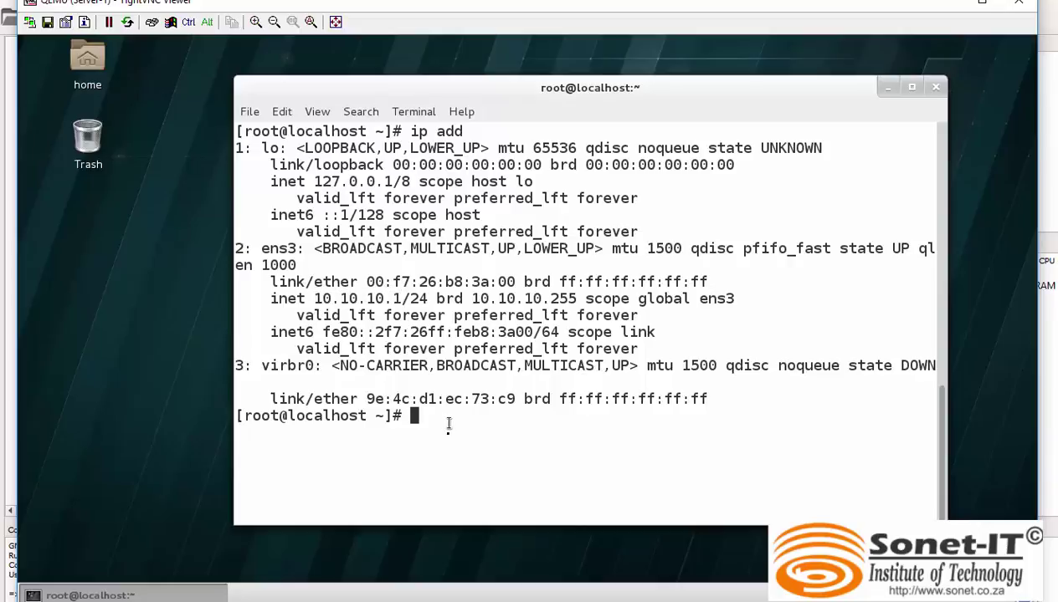
# Ping 10.10.10.2 and then 10.10.10.3, stopping each after replies arrive.
pyautogui.write('ping 10.10.10')
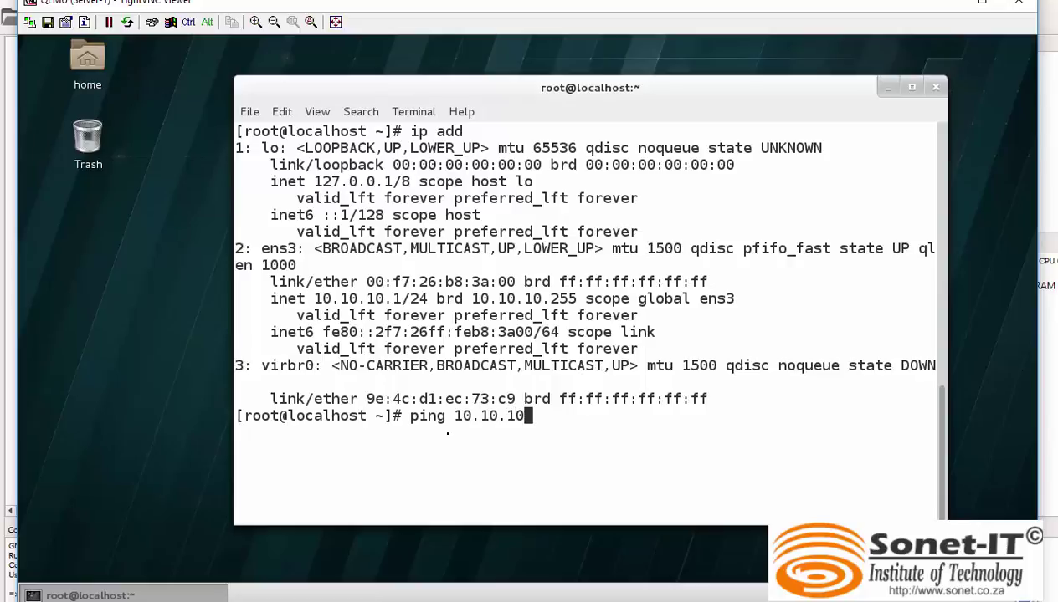
pyautogui.write('.2')
pyautogui.press('Return')
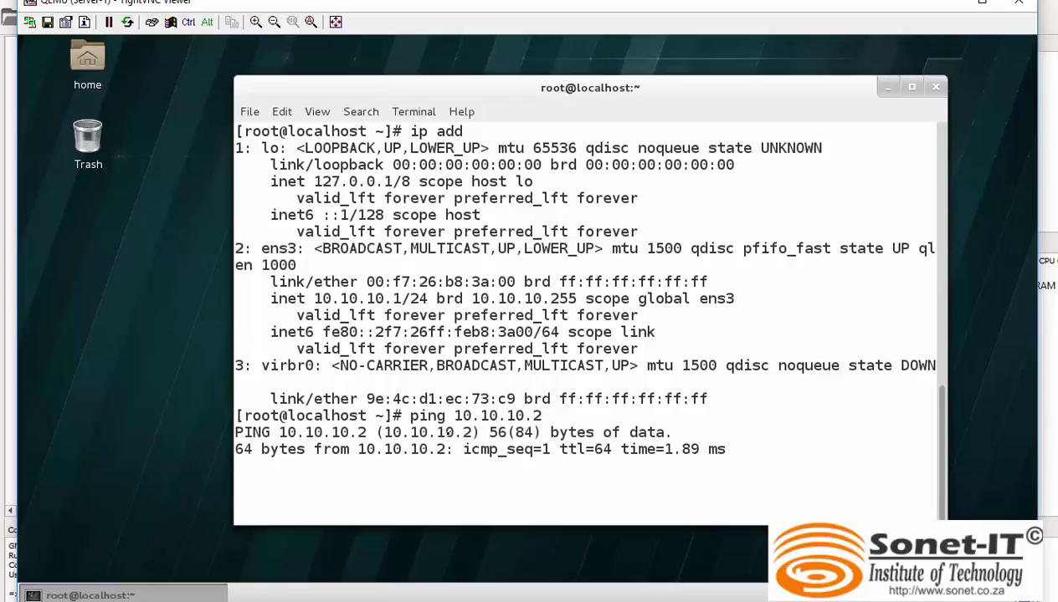
pyautogui.hotkey('ctrl', 'c')
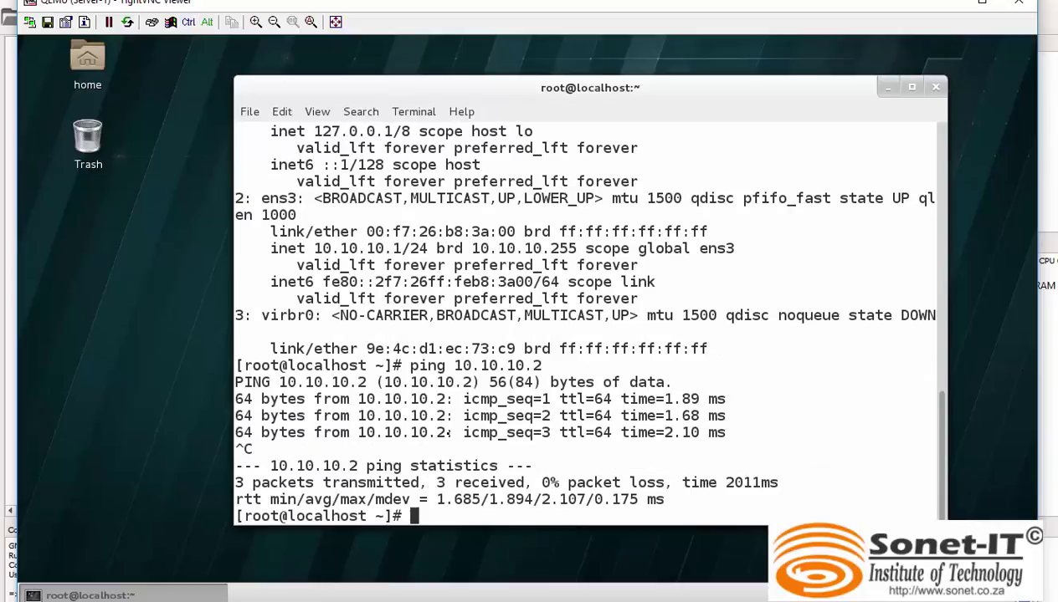
pyautogui.press('Up')
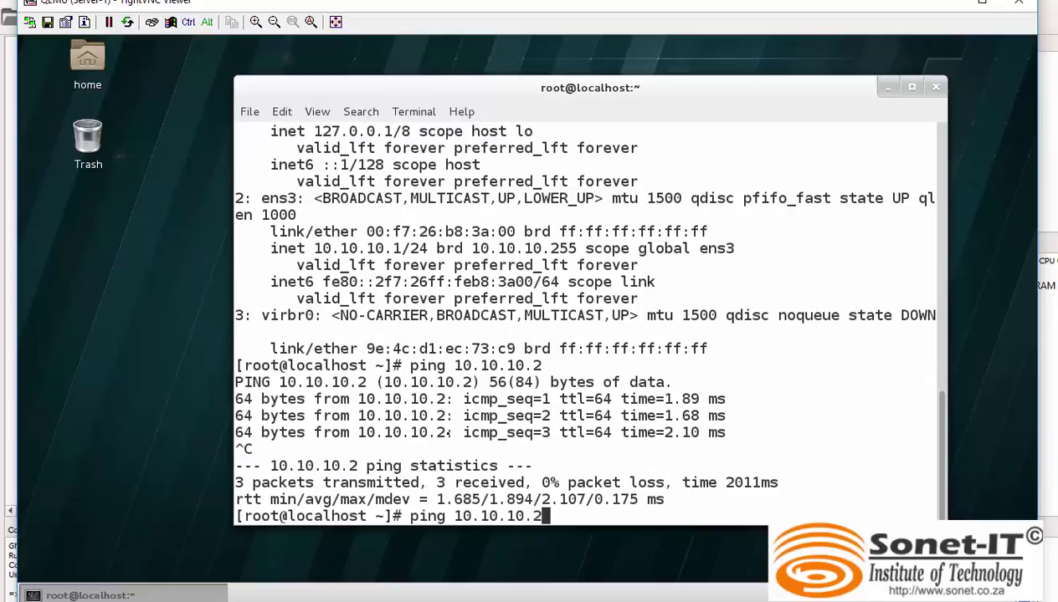
pyautogui.press('BackSpace')
pyautogui.write('3')
pyautogui.press('Return')
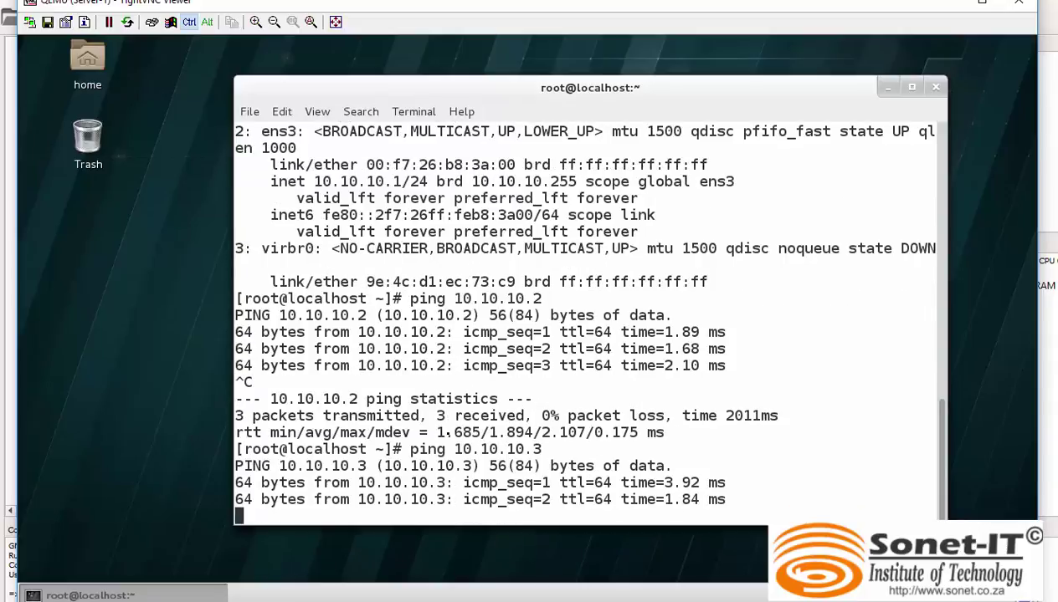
pyautogui.hotkey('ctrl', 'c')
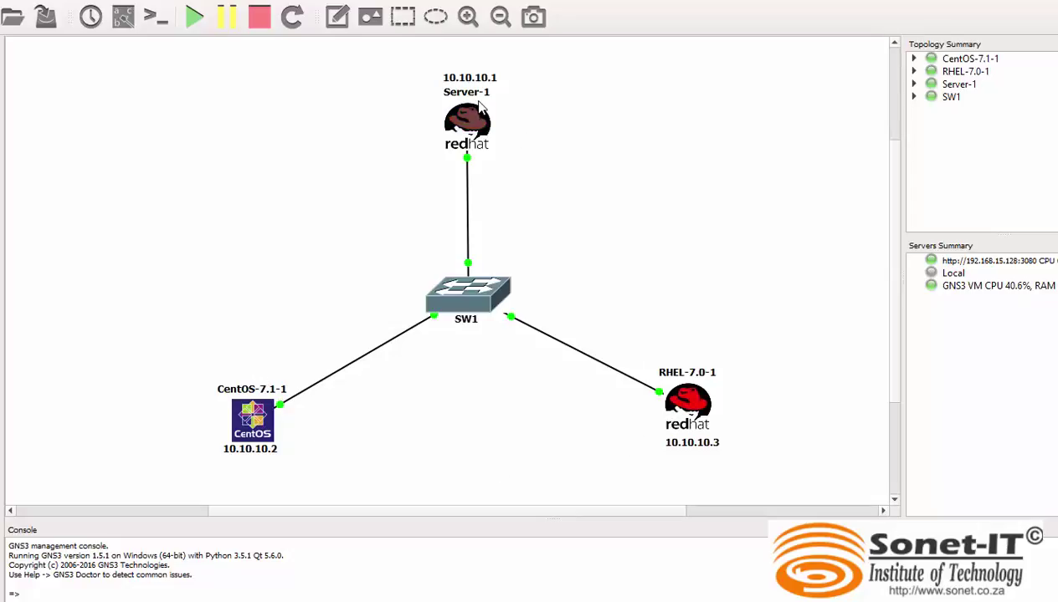
# Open the CentOS-7.1-1 console and run yum repolist.
pyautogui.doubleClick(266, 425)
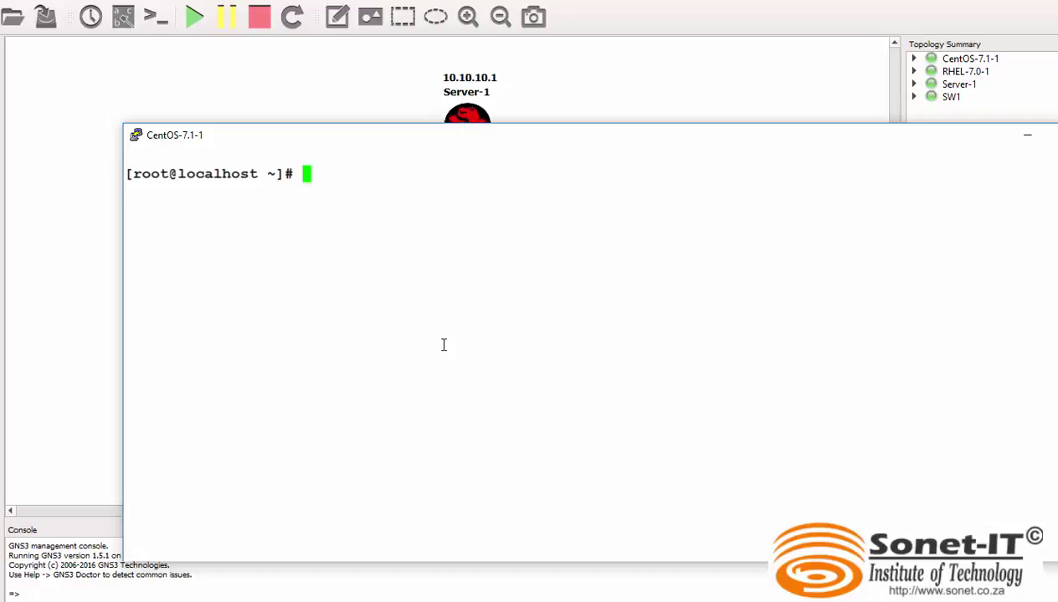
pyautogui.write('yum re')
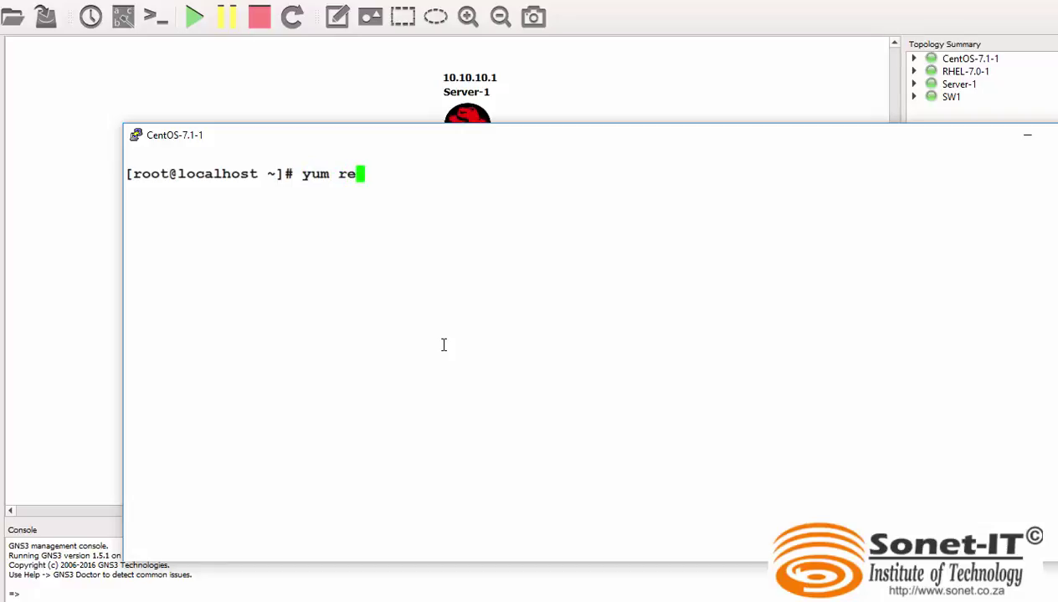
pyautogui.write('polist')
pyautogui.press('Return')
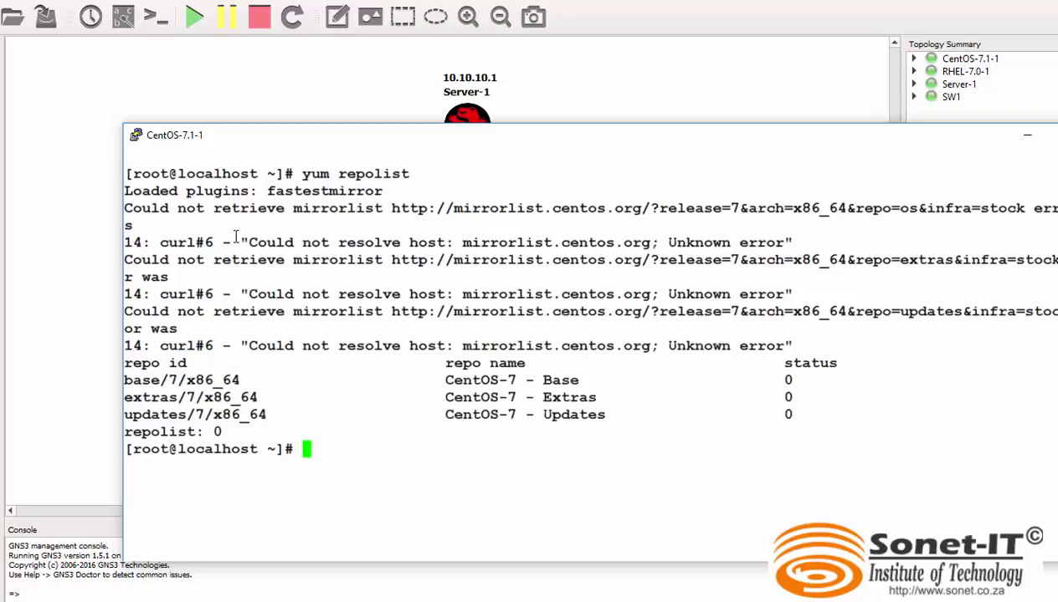
# Highlight the unresolvable mirrorlist.centos.org error, then clear the console.
pyautogui.moveTo(233, 243); pyautogui.dragTo(792, 261)
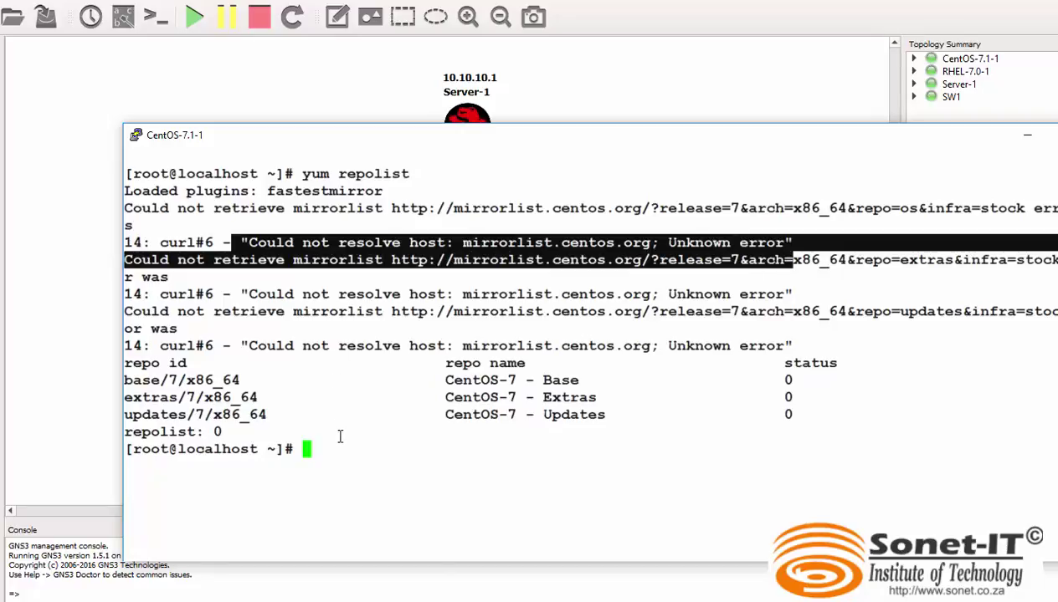
pyautogui.click(436, 559)
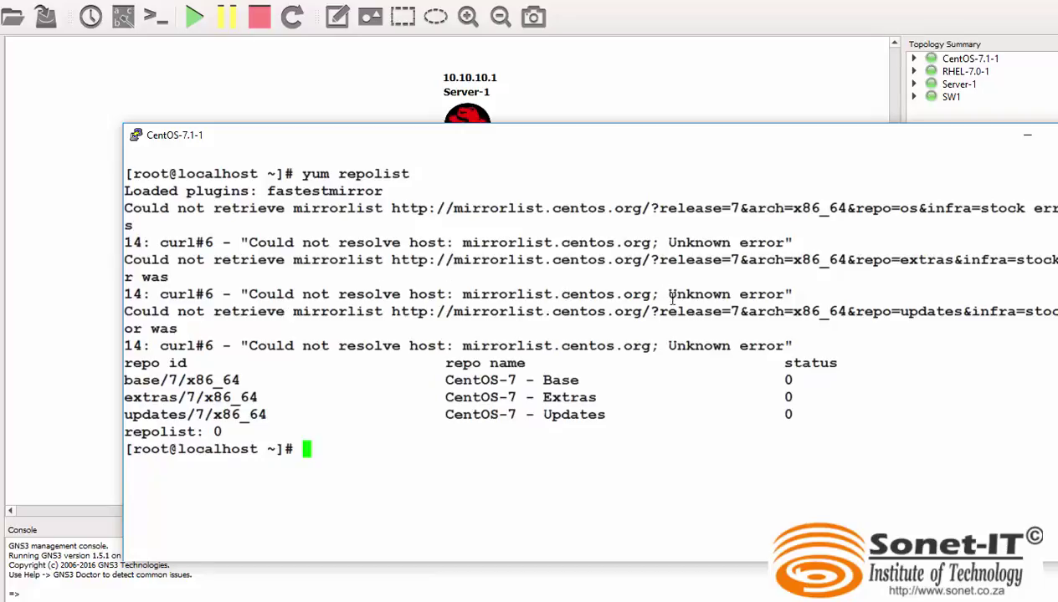
pyautogui.moveTo(667, 295); pyautogui.dragTo(623, 295)
pyautogui.moveTo(555, 299); pyautogui.dragTo(446, 295)
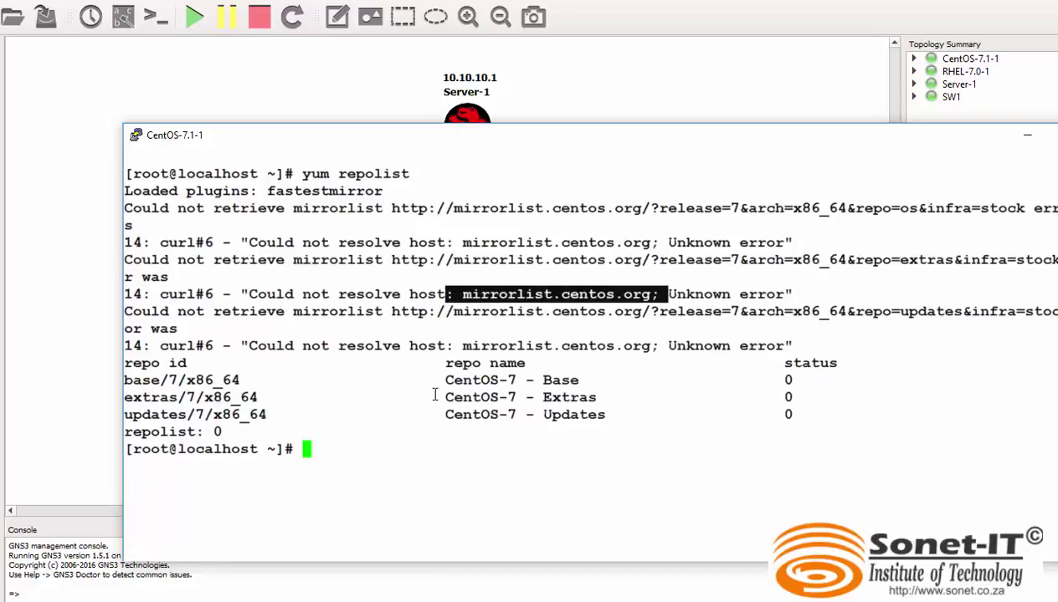
pyautogui.click(360, 433)
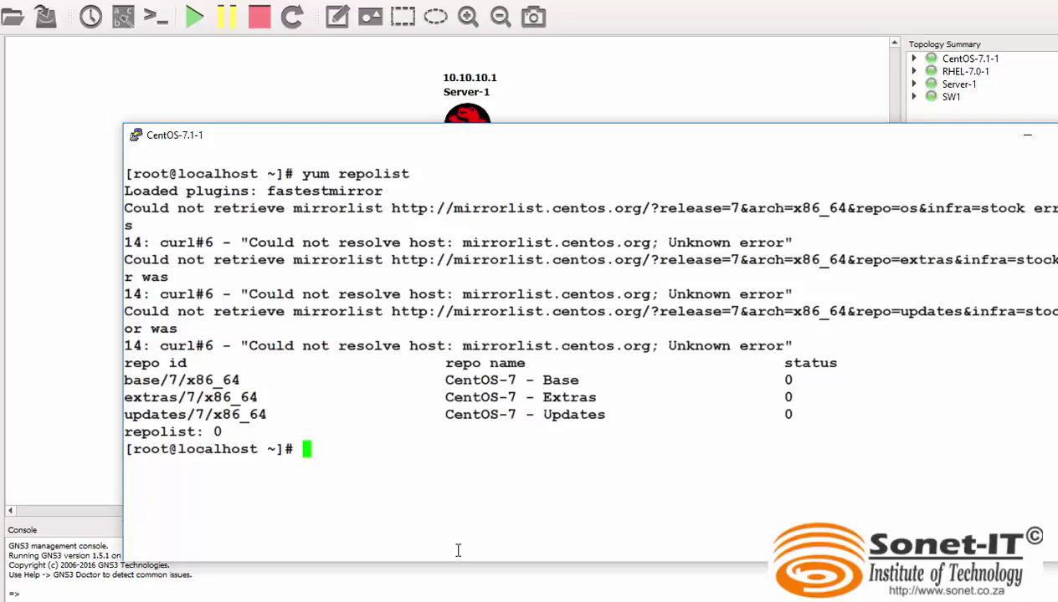
pyautogui.write('clear')
pyautogui.press('Return')
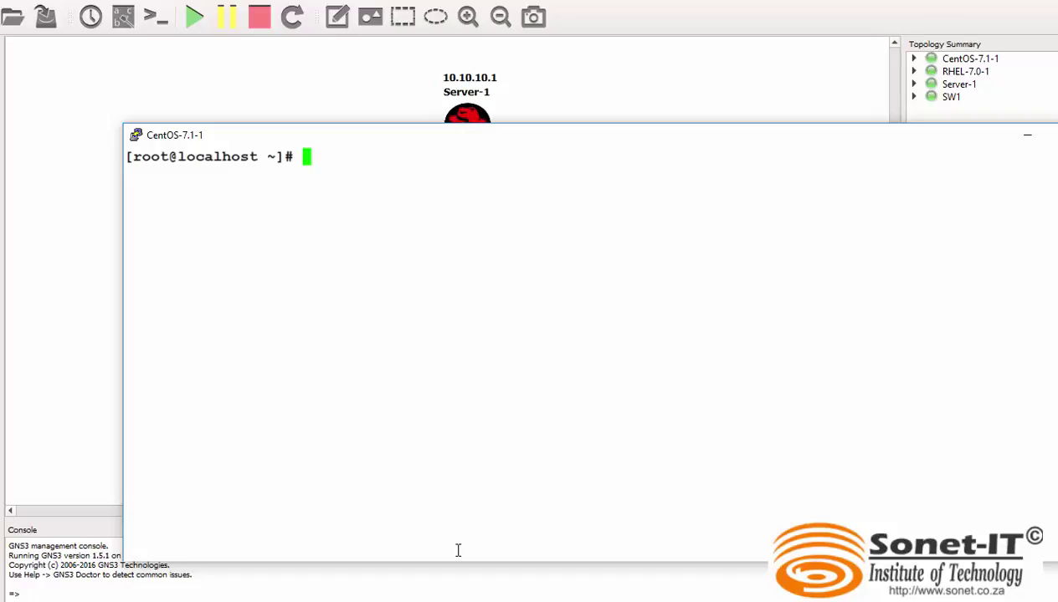
# Change to /etc/yum.repos.d and list its repo files with ls -l.
pyautogui.write('cd /etc/')
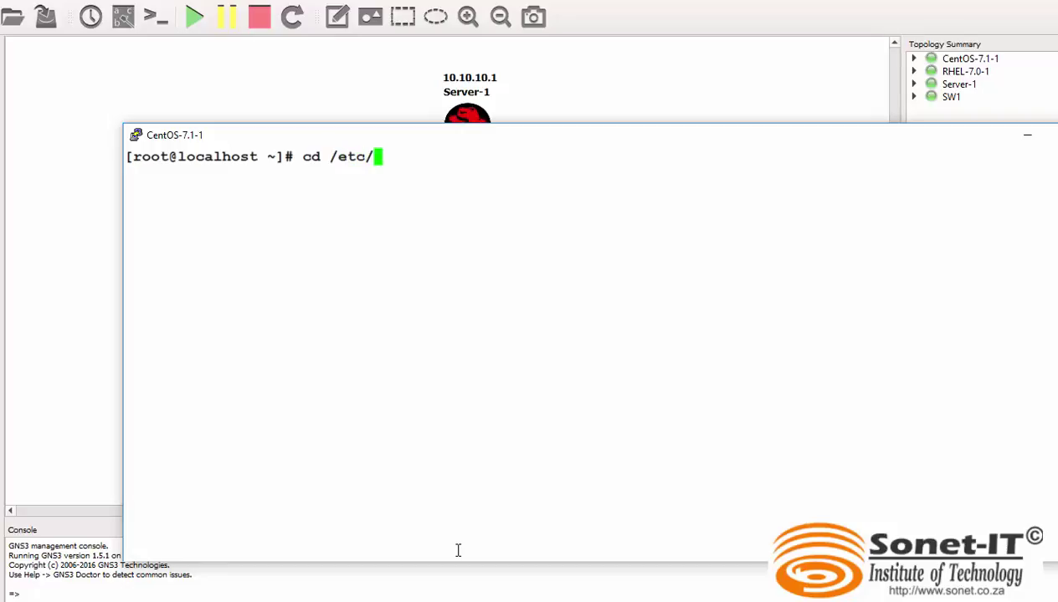
pyautogui.write('yum.re')
pyautogui.press('Tab')
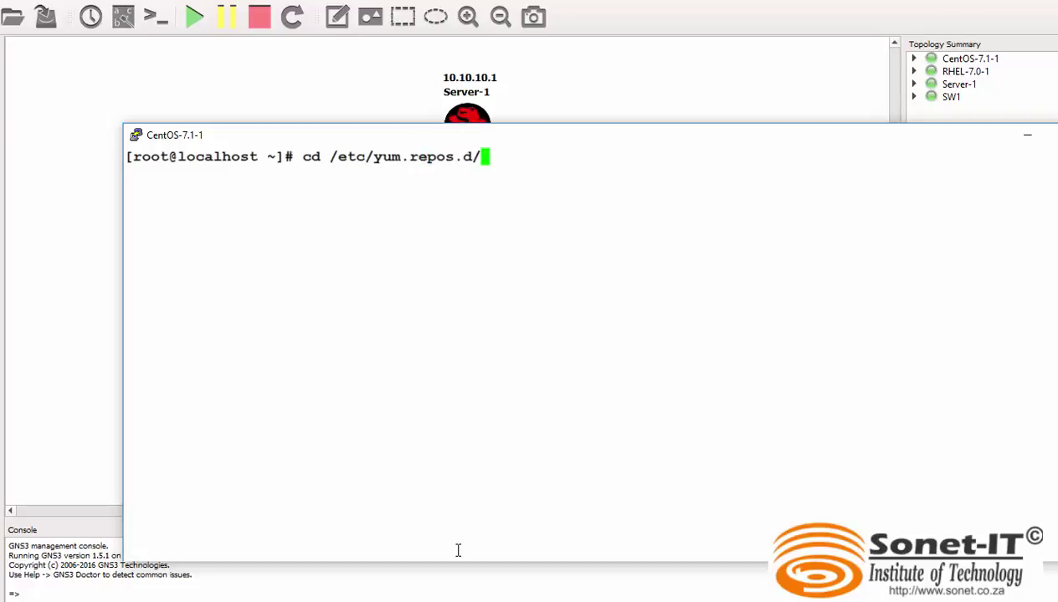
pyautogui.press('Return')
pyautogui.write('ls -;l')
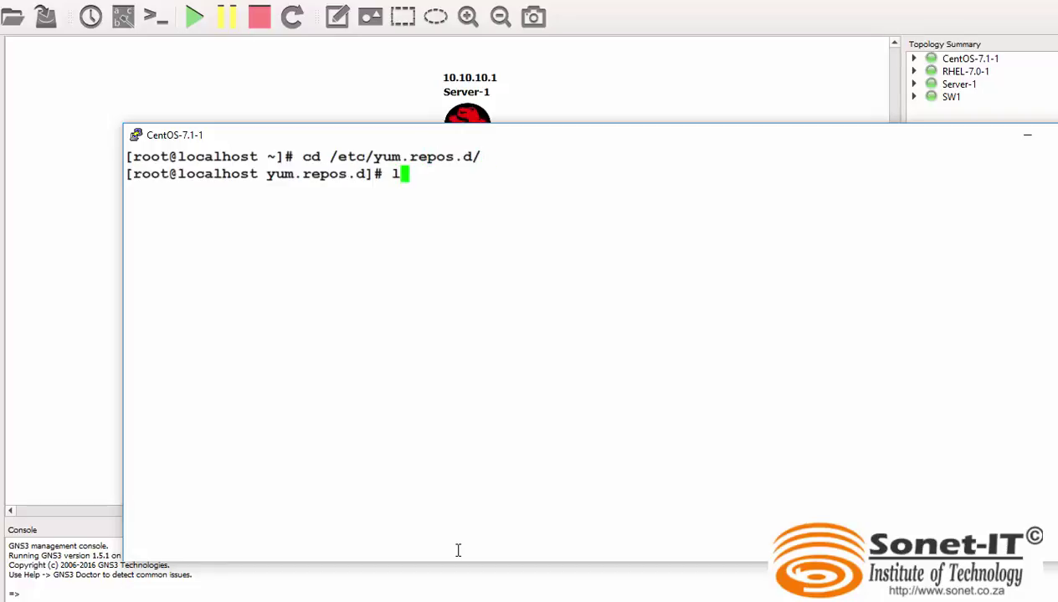
pyautogui.press('BackSpace')
pyautogui.press('BackSpace')
pyautogui.write('l')
pyautogui.press('Return')
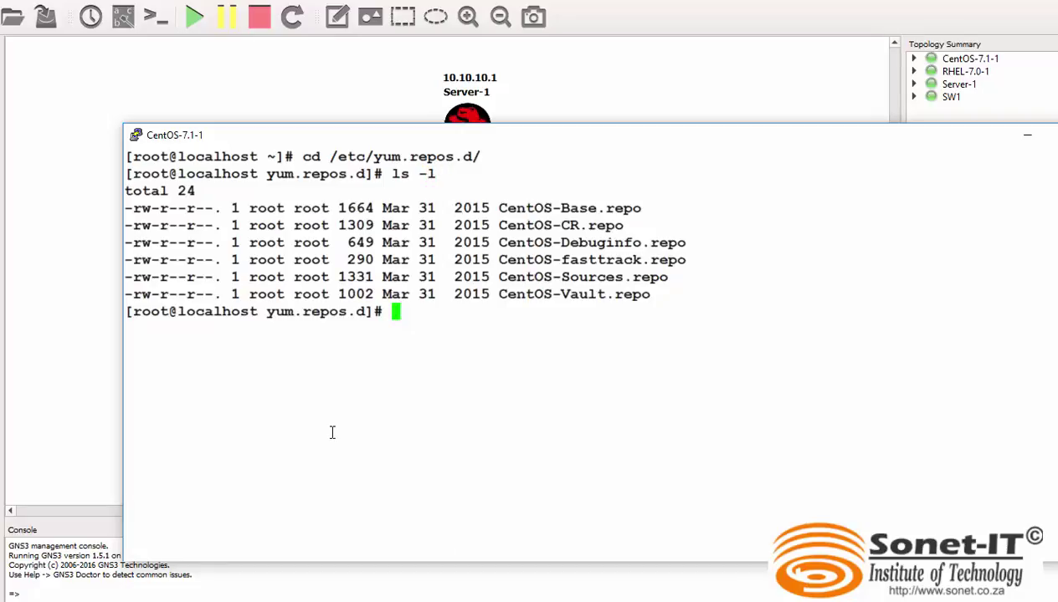
# Delete all six CentOS repo files with rm *, confirming each with y, then clear.
pyautogui.write('rm *')
pyautogui.press('Return')
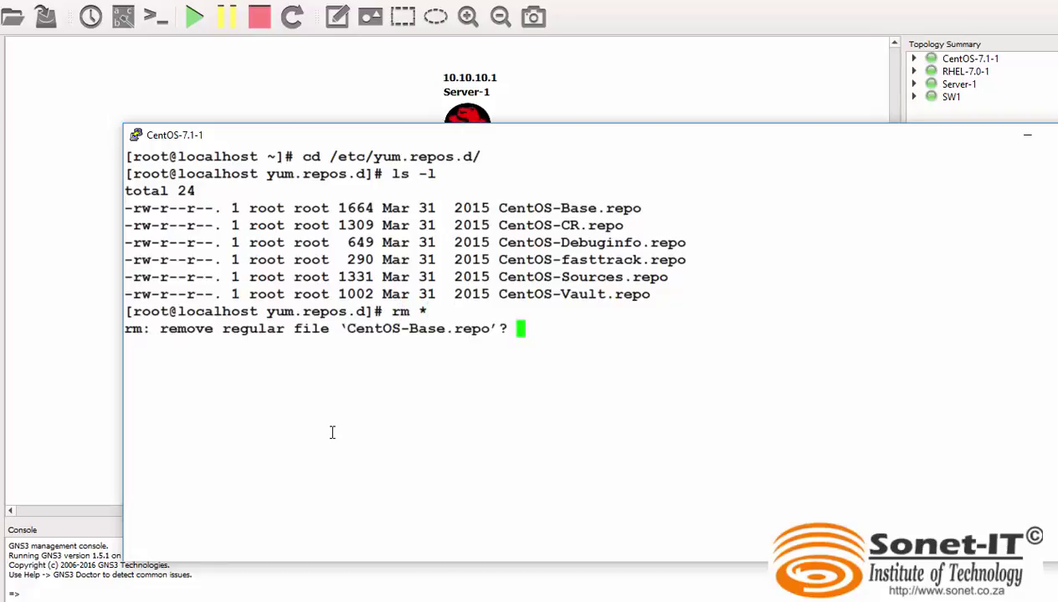
pyautogui.write('y')
pyautogui.press('Return')
pyautogui.write('y')
pyautogui.press('Return')
pyautogui.write('y')
pyautogui.press('Return')
pyautogui.write('y')
pyautogui.press('Return')
pyautogui.write('y')
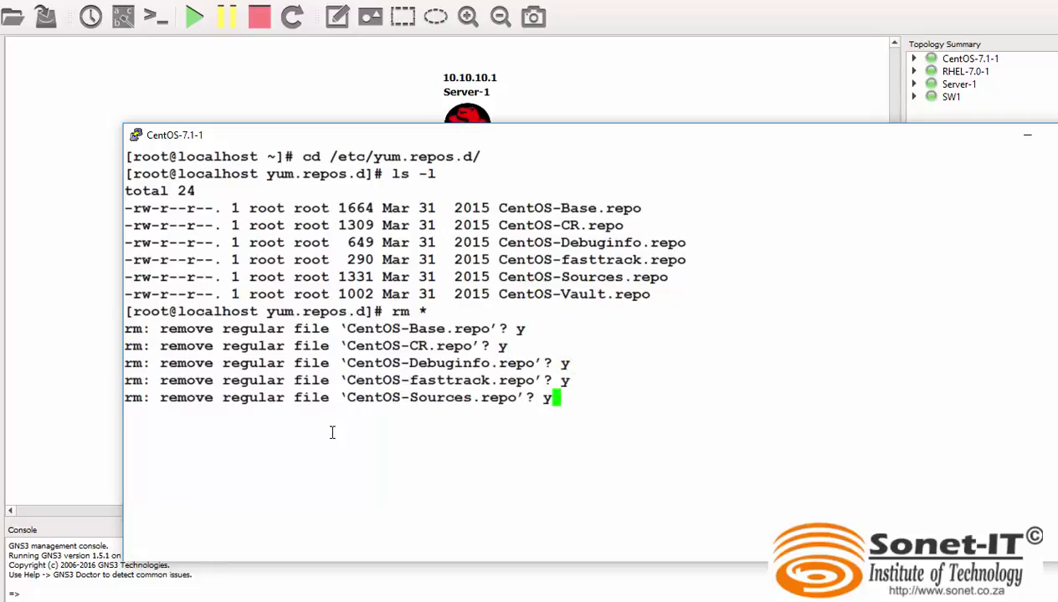
pyautogui.press('Return')
pyautogui.write('y')
pyautogui.press('Return')
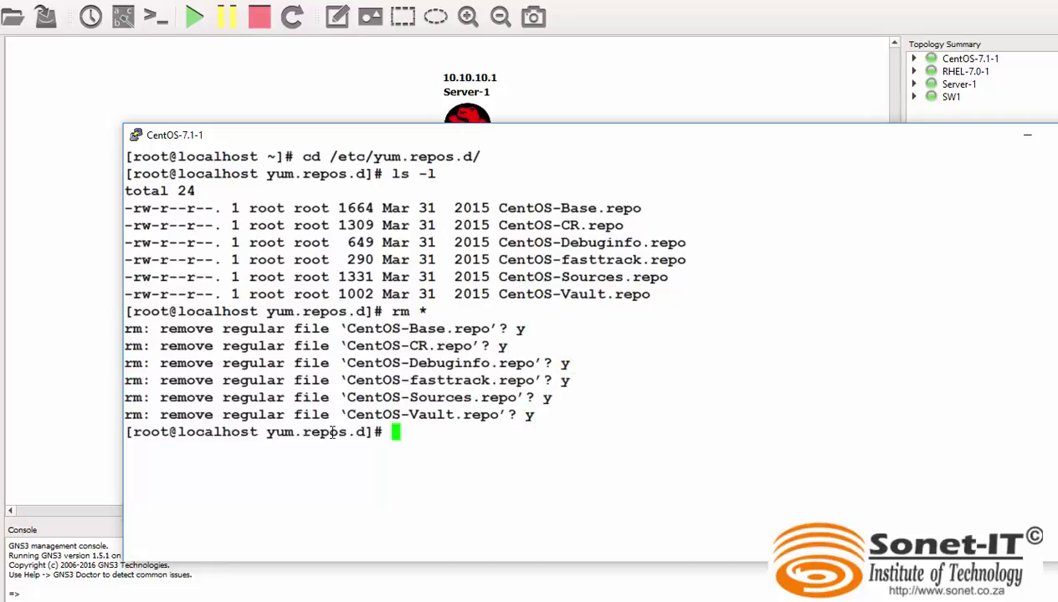
pyautogui.write('clear')
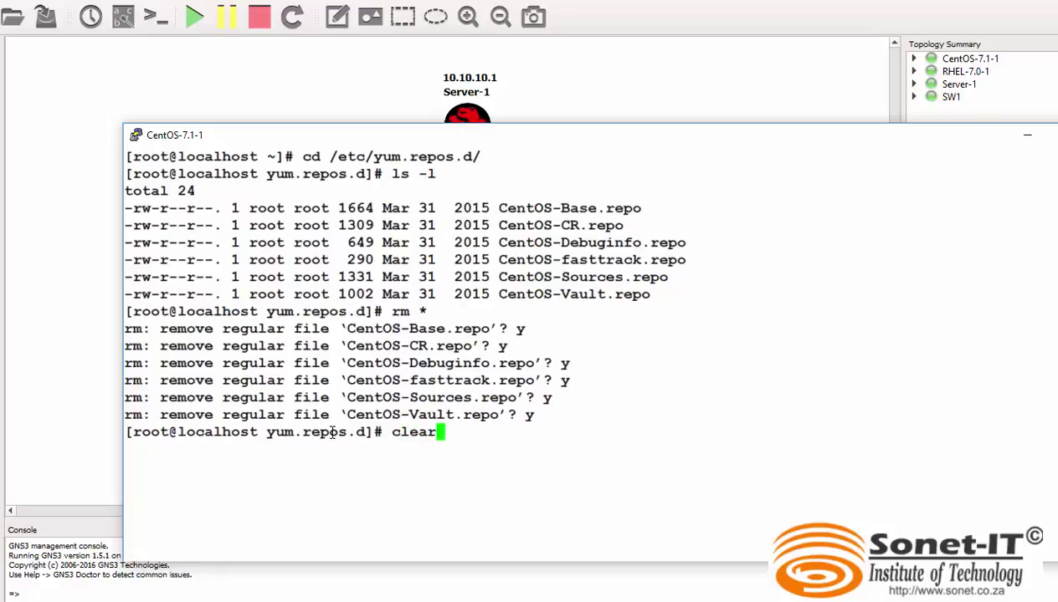
pyautogui.press('Return')
# Confirm the folder lists total 0, then create test.repo in vi after vim is not found.
pyautogui.write('ls ')
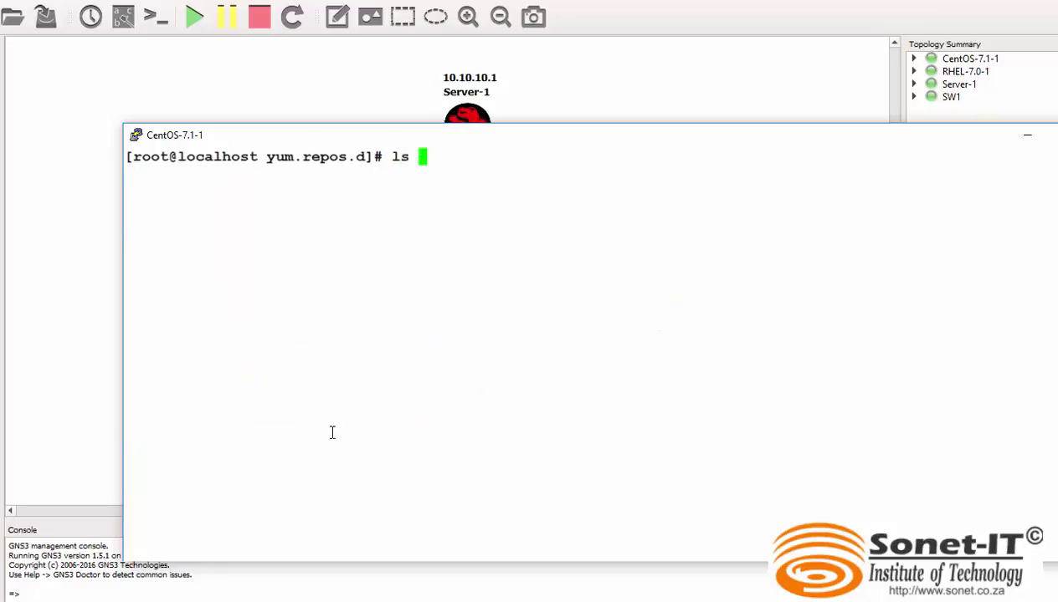
pyautogui.write('-l')
pyautogui.press('Return')
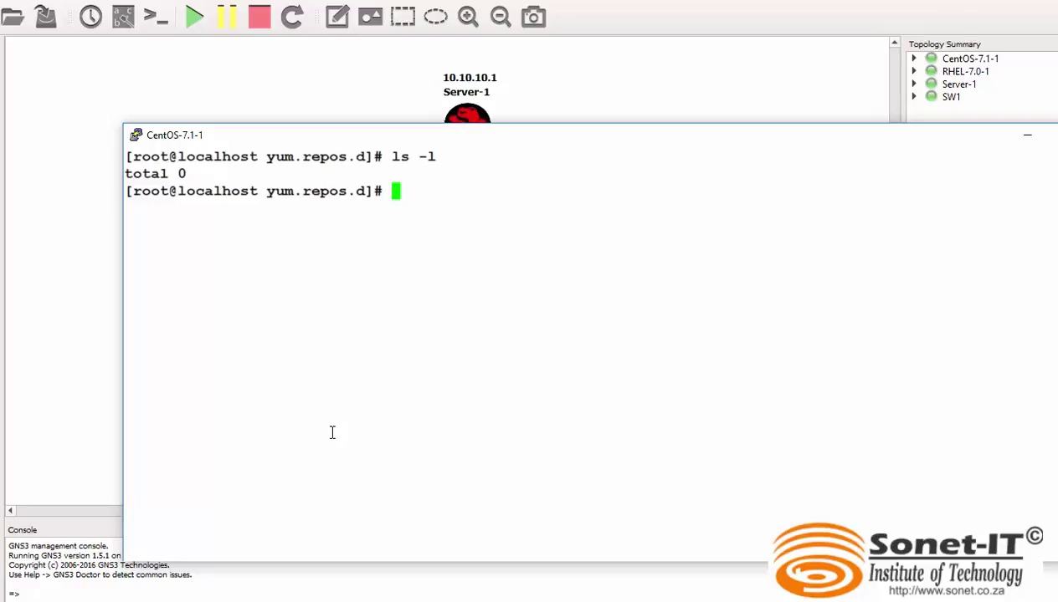
pyautogui.write('vim ets')
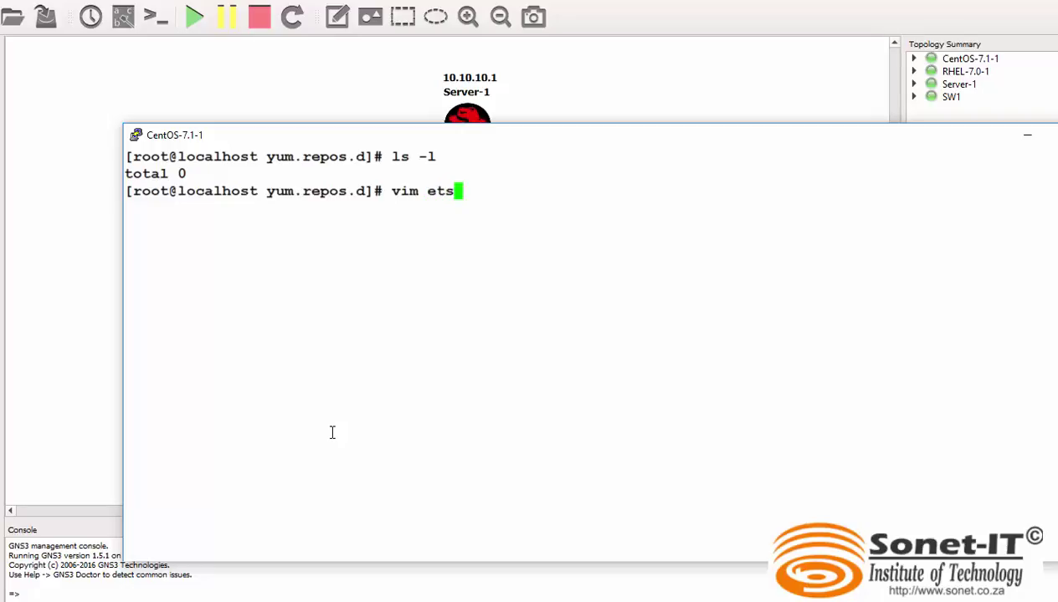
pyautogui.press('BackSpace')
pyautogui.press('BackSpace')
pyautogui.press('BackSpace')
pyautogui.write('test.repo')
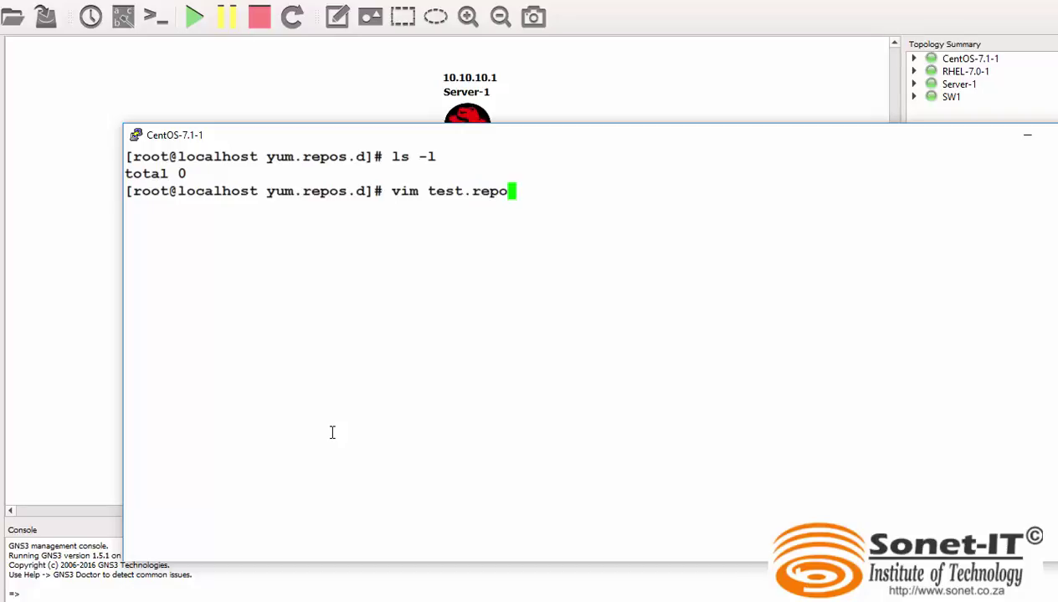
pyautogui.press('Return')
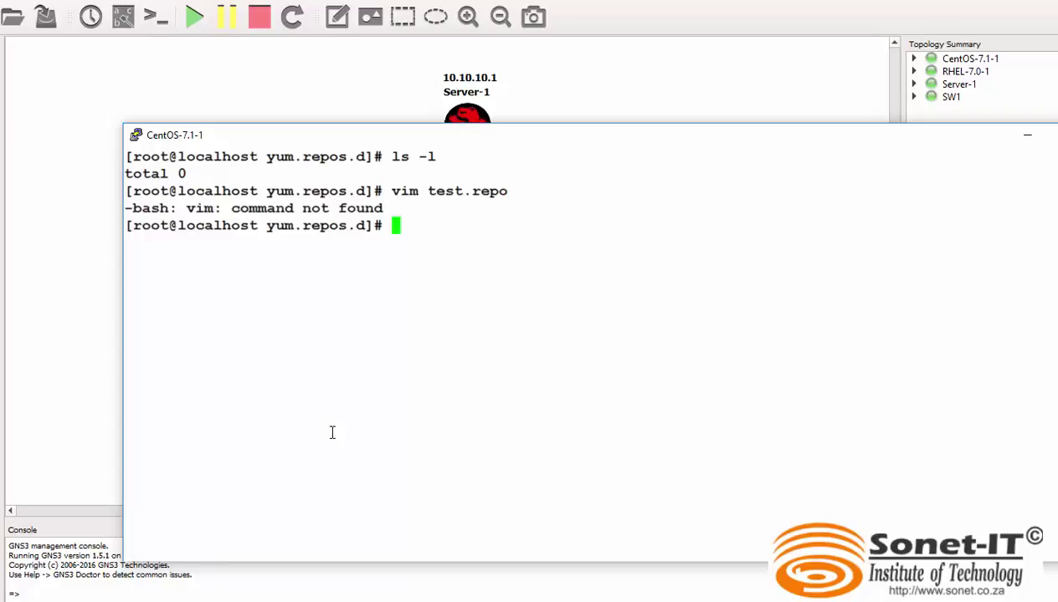
pyautogui.write('vi')
pyautogui.write(' test')
pyautogui.write('.repo')
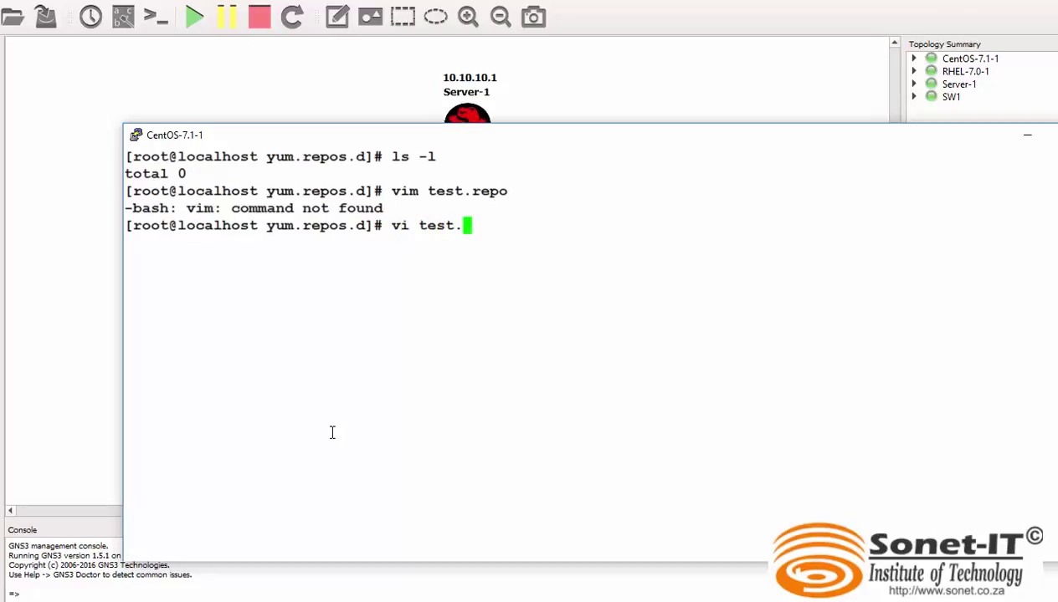
pyautogui.press('Return')
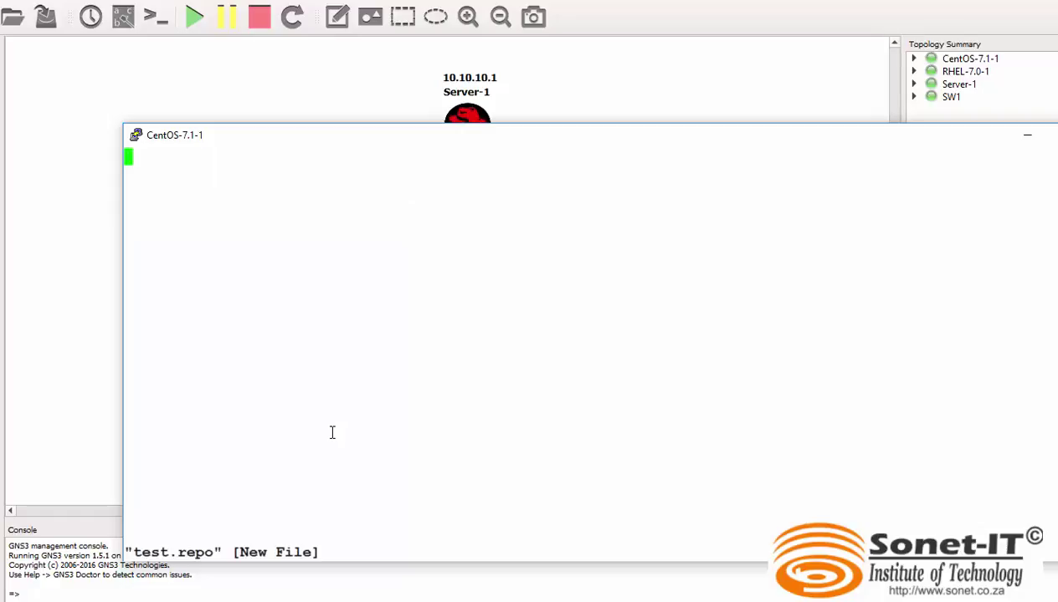
pyautogui.press('i')
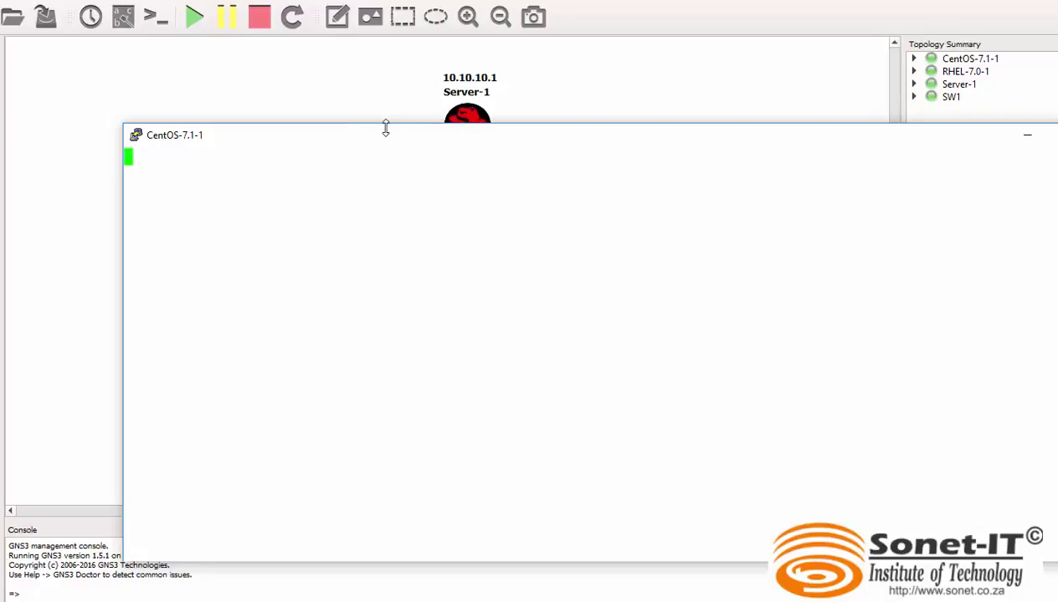
pyautogui.moveTo(377, 138); pyautogui.dragTo(356, 116)
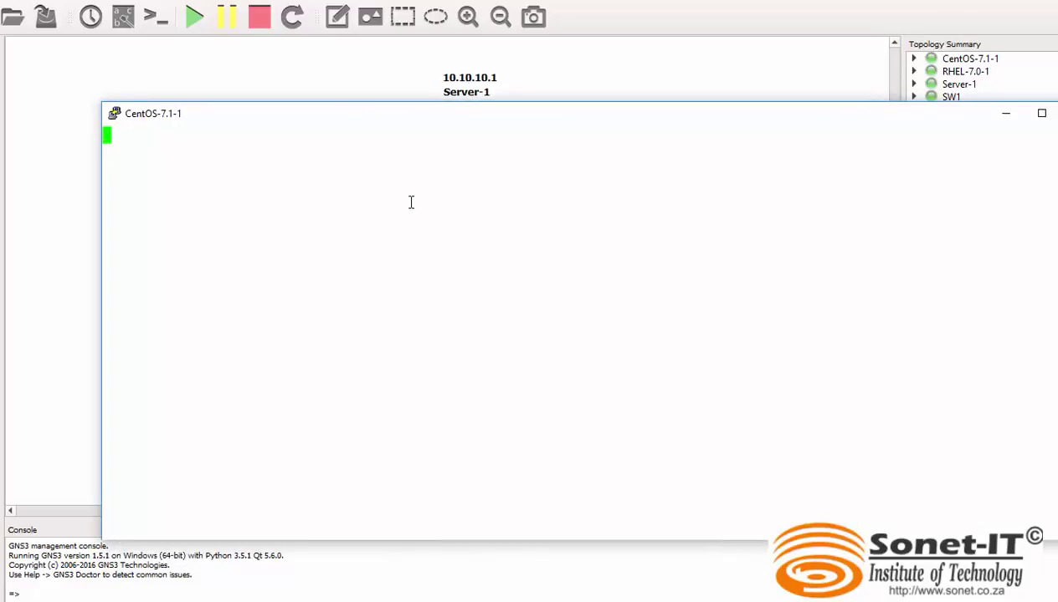
pyautogui.write('[test')
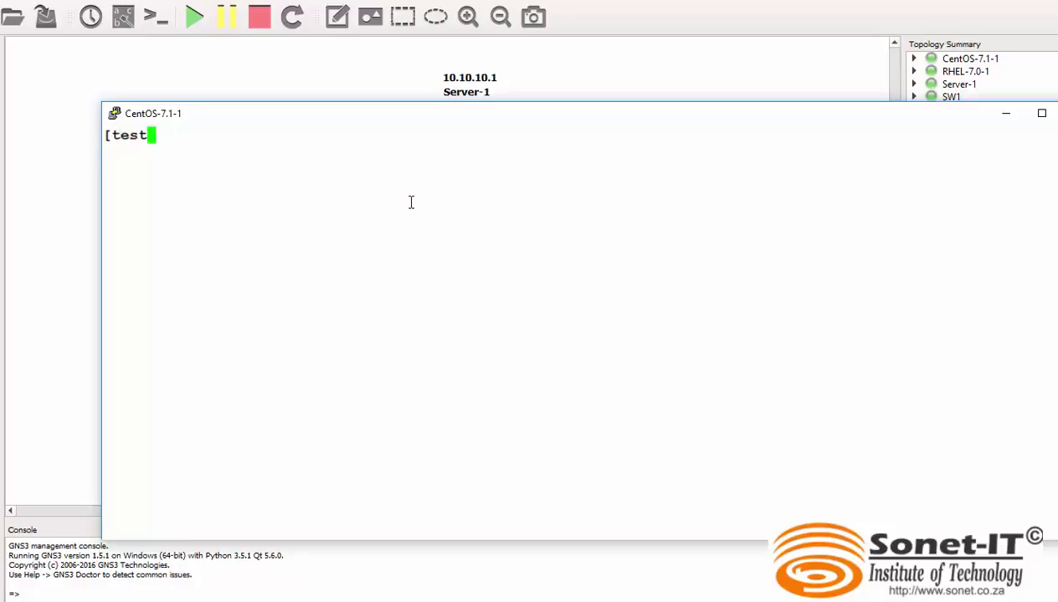
pyautogui.write(']')
pyautogui.press('Return')
pyautogui.write('name')
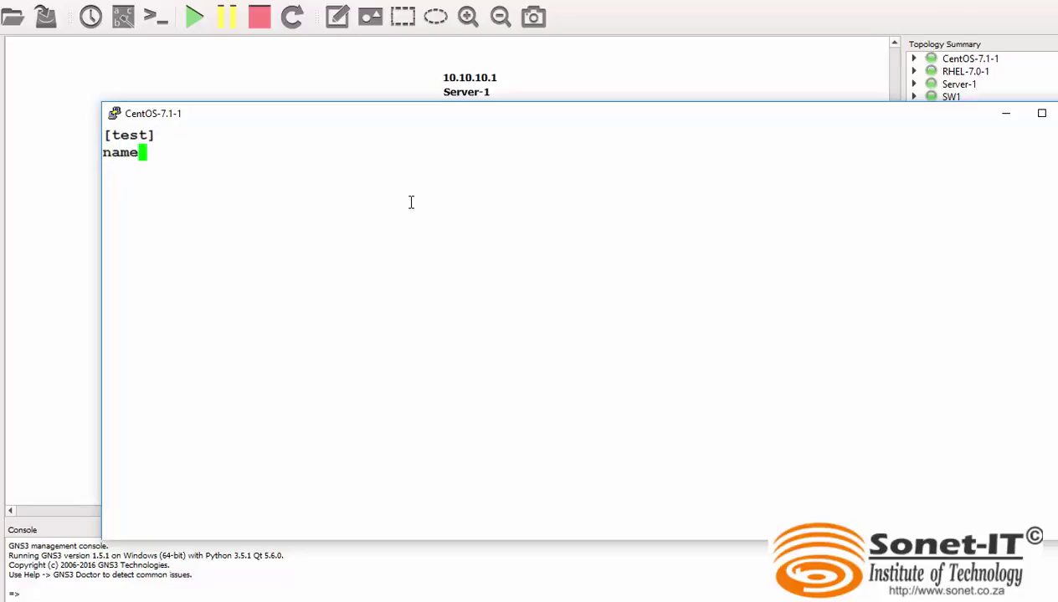
pyautogui.write('=test repo')
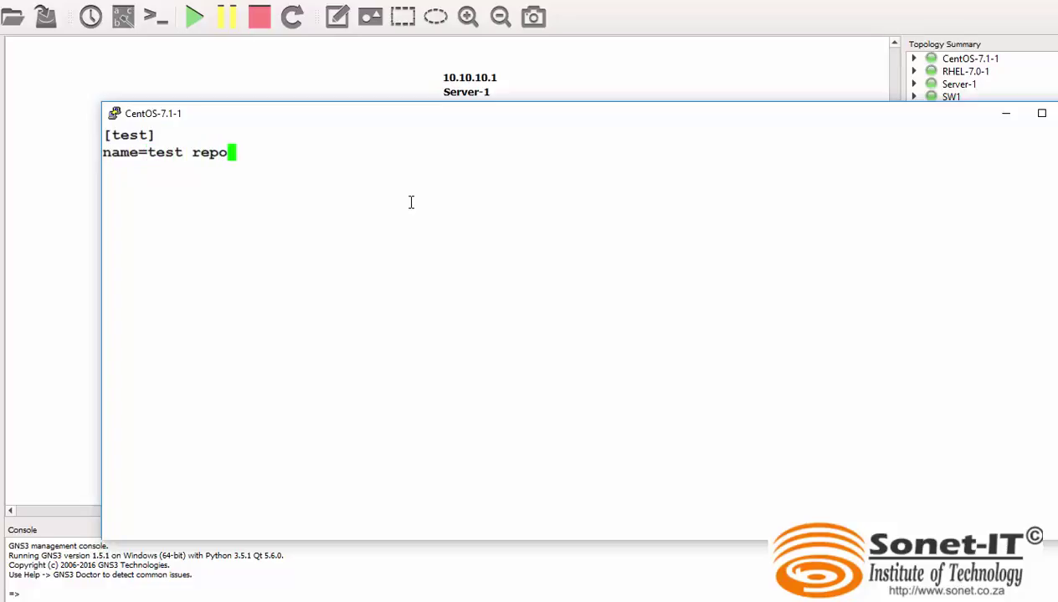
pyautogui.press('Return')
pyautogui.write('baseurl')
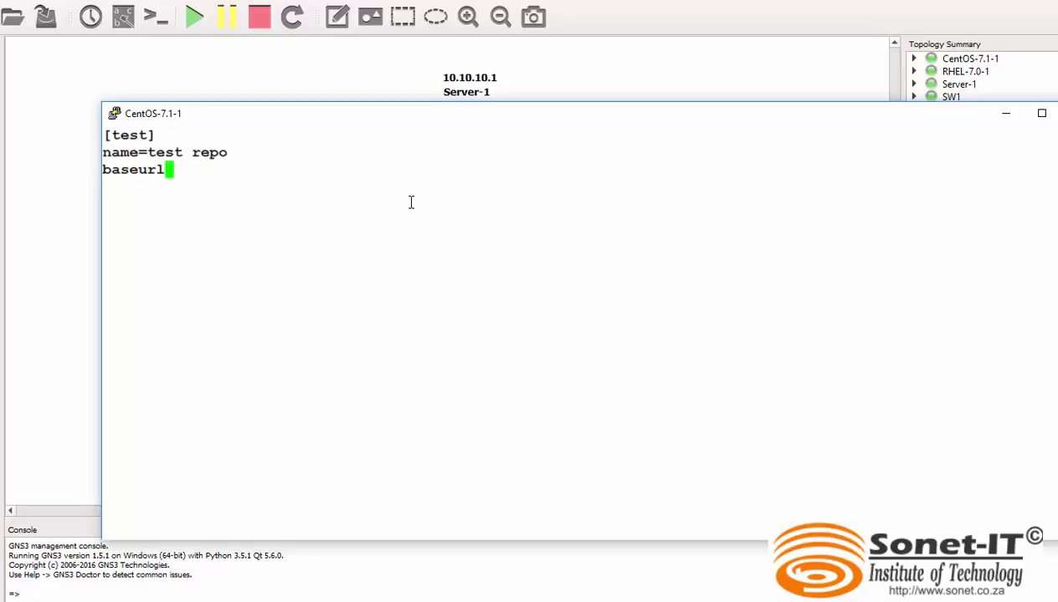
pyautogui.write('=http')
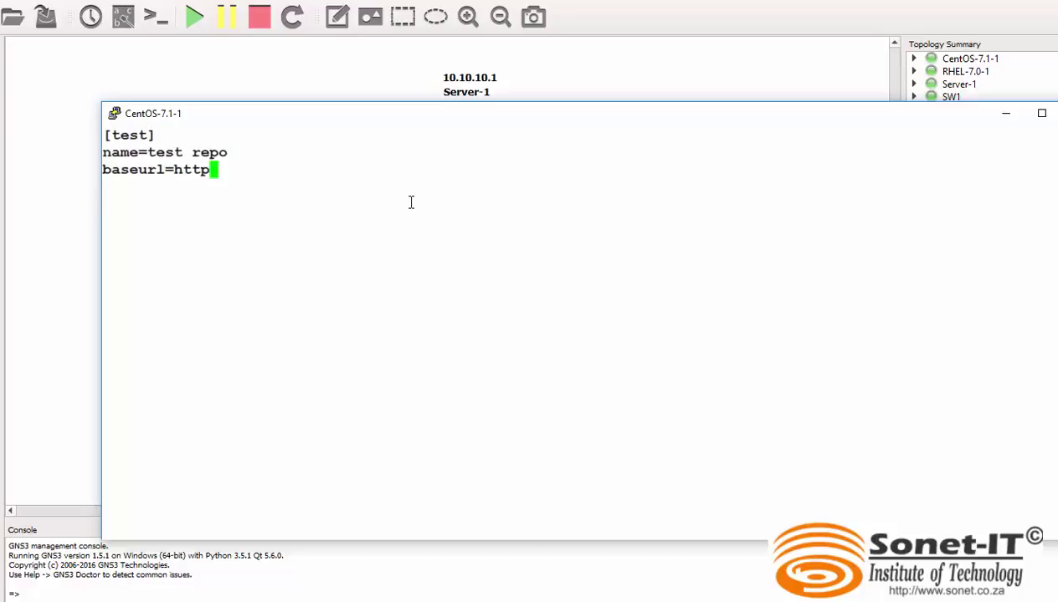
pyautogui.write('://10')
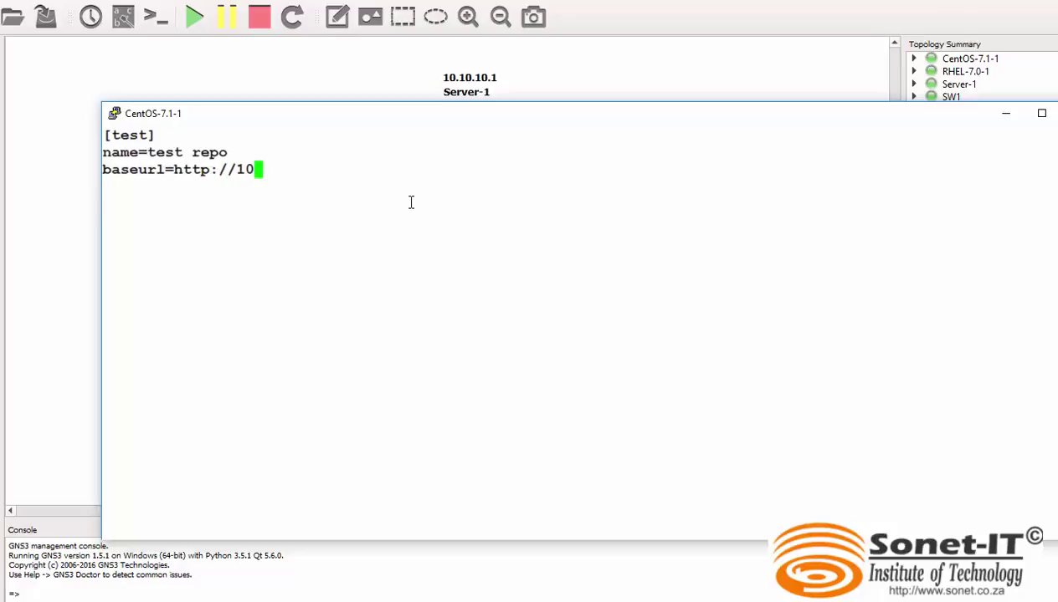
pyautogui.write('.10.10.')
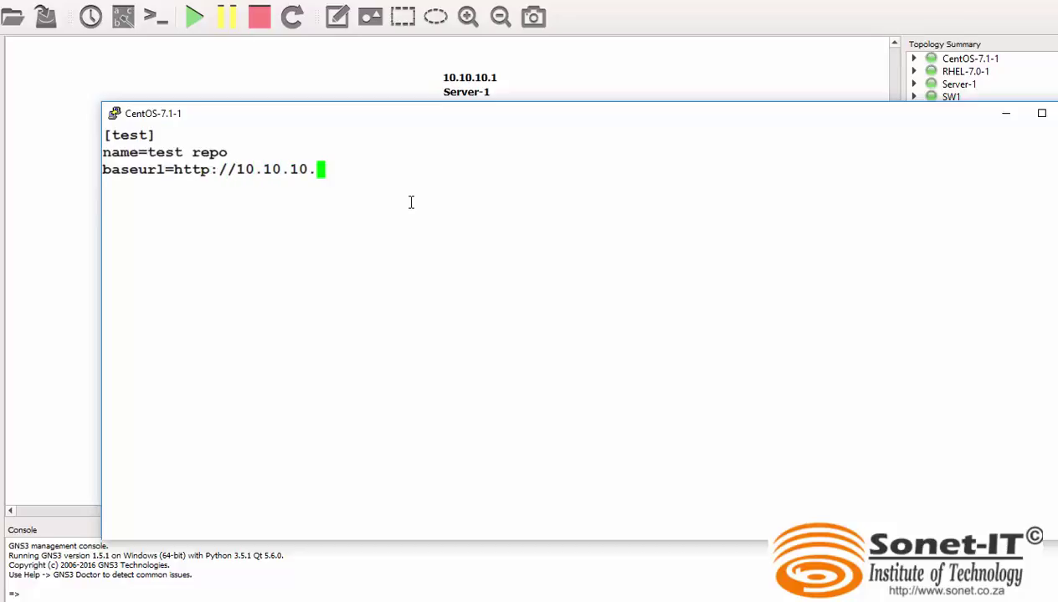
pyautogui.write('1/dvd')
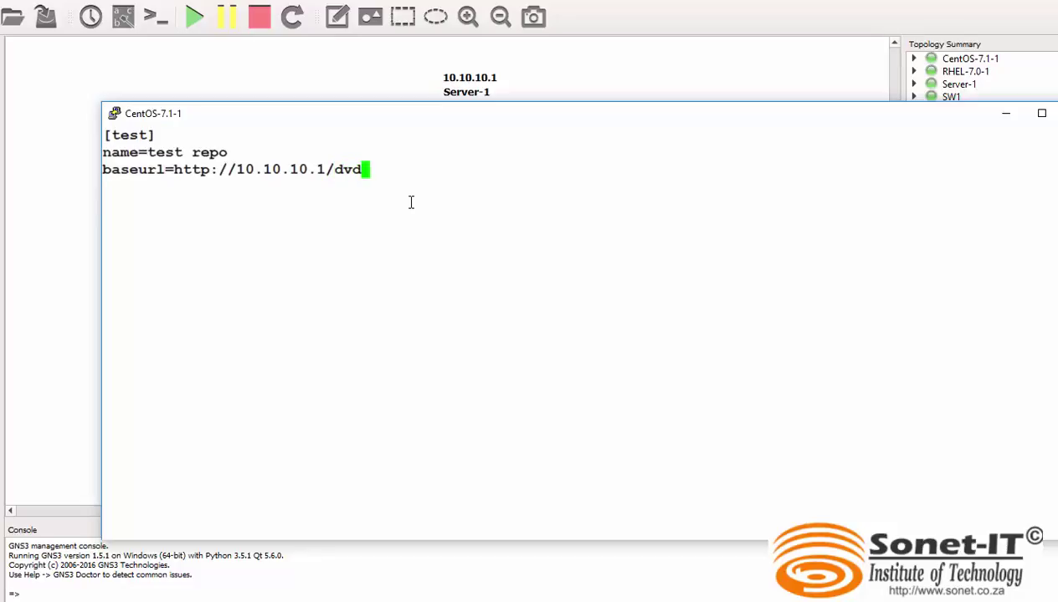
pyautogui.press('Return')
# Add the gpgcheck=0 and enable=1 lines to test.repo.
pyautogui.write('g[p')
pyautogui.press('BackSpace')
pyautogui.press('BackSpace')
pyautogui.write('pg')
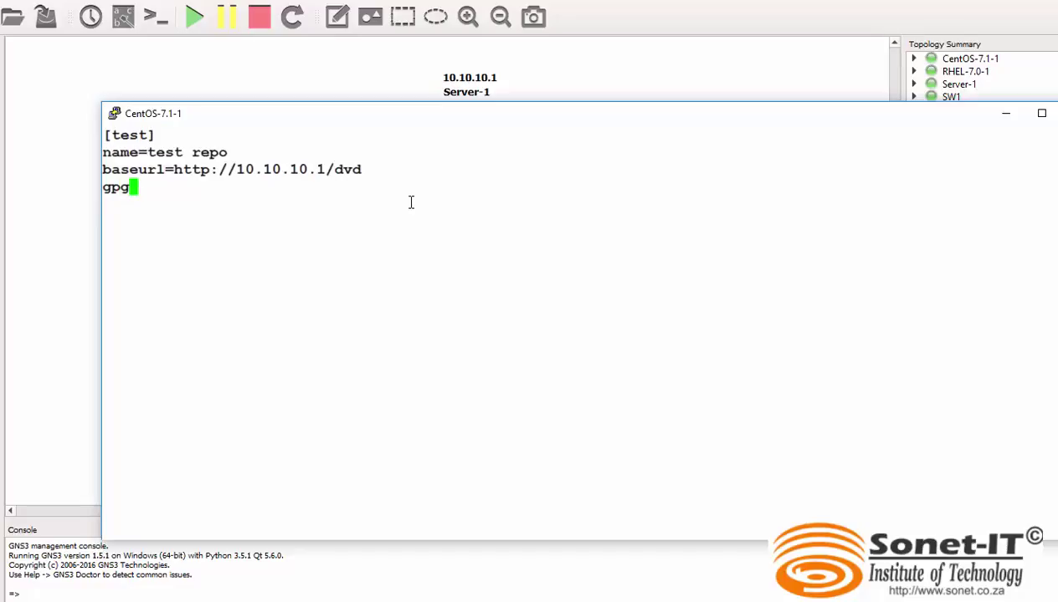
pyautogui.write('check')
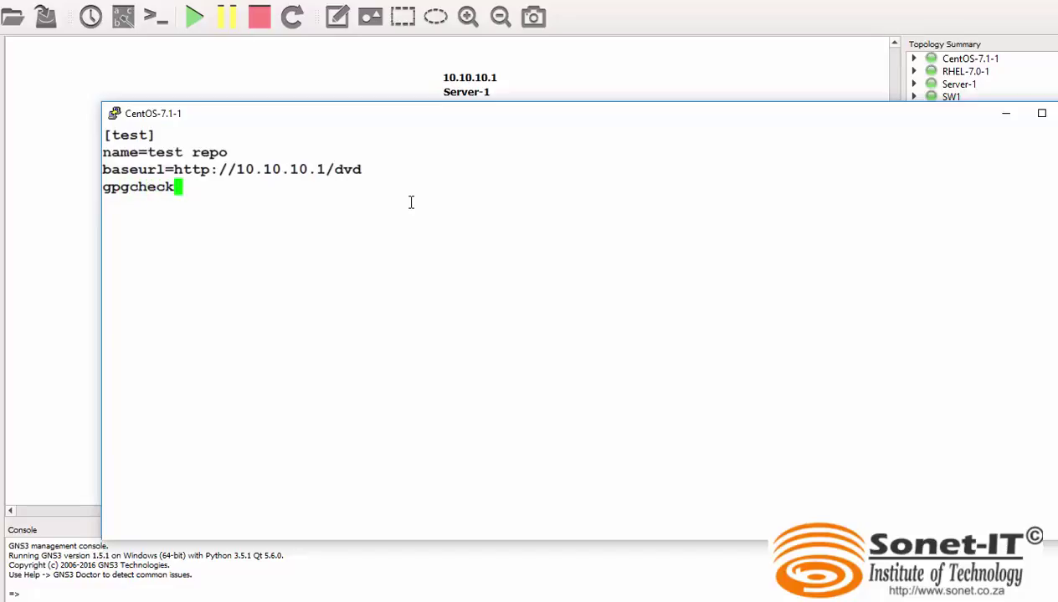
pyautogui.write('=0')
pyautogui.press('Return')
pyautogui.write('enable')
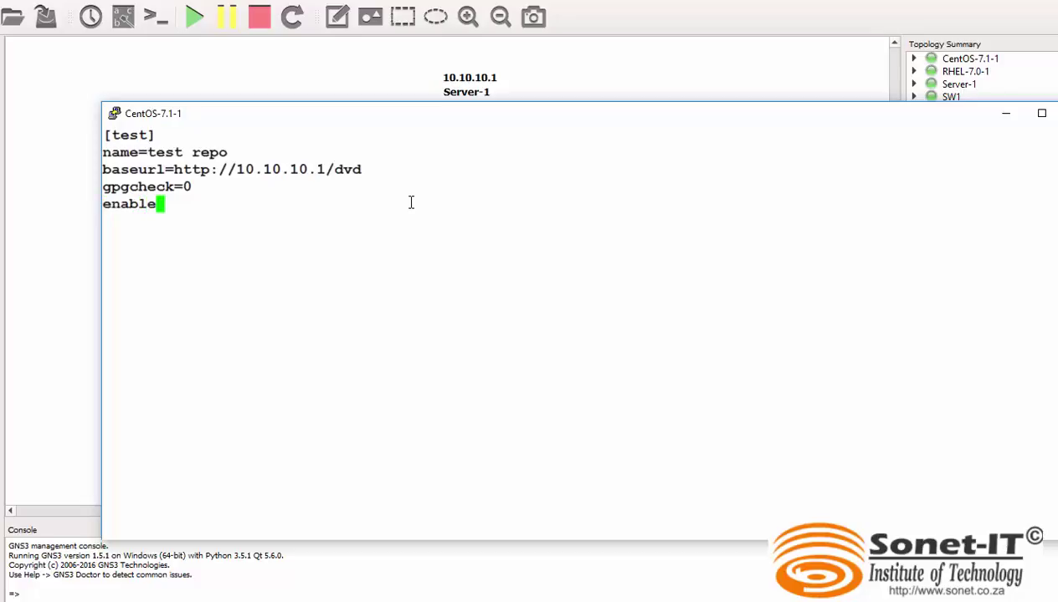
pyautogui.write('=1')
pyautogui.press('Return')
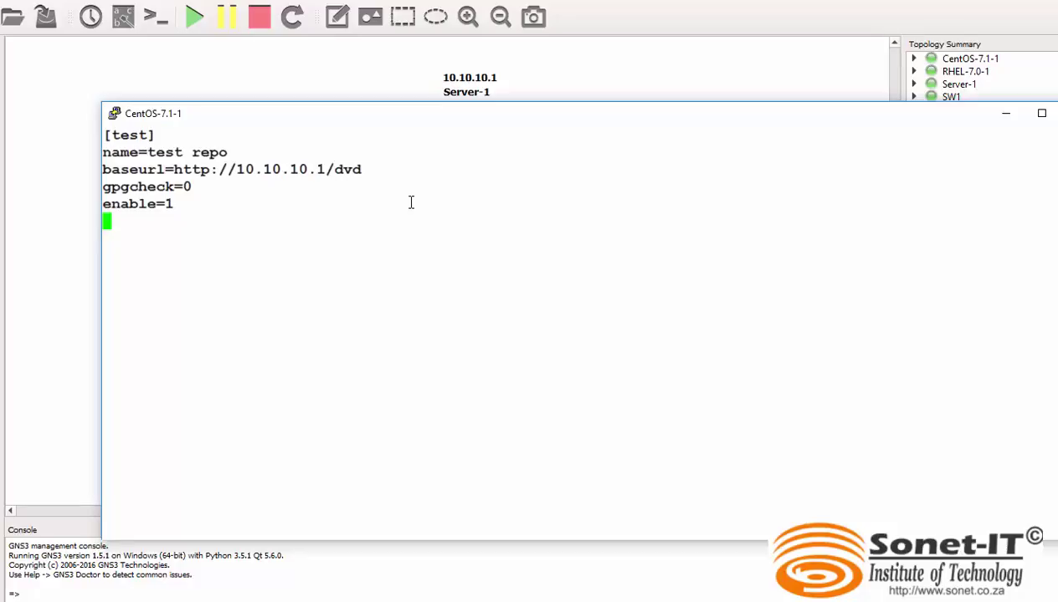
# Save the CentOS test.repo file, clear the screen, and run yum clean all.
pyautogui.press('Escape')
pyautogui.write(':w')
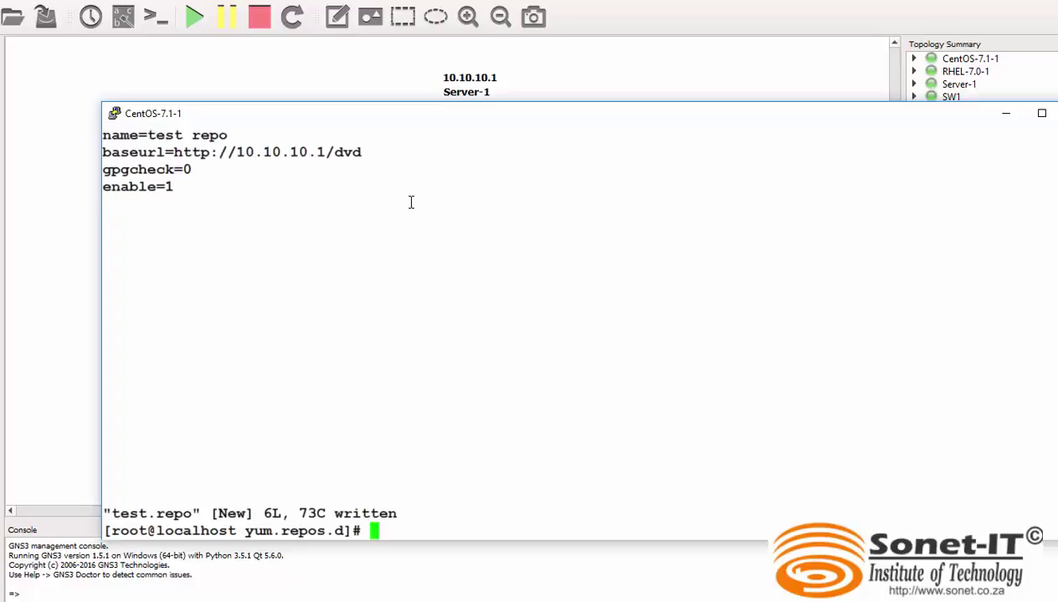
pyautogui.write('clear')
pyautogui.press('Return')
pyautogui.write('yum repo')
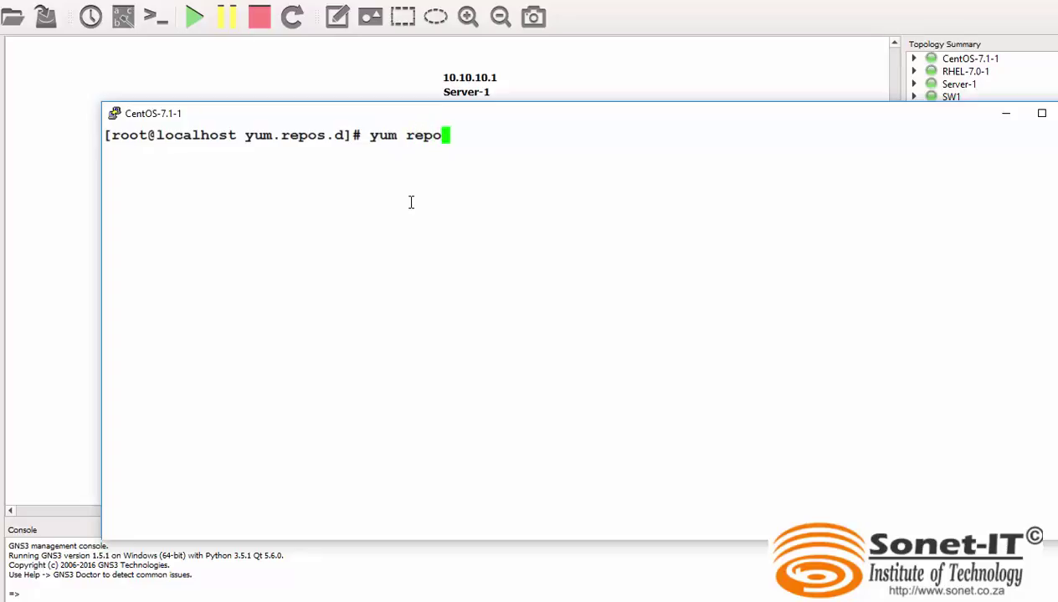
pyautogui.press('BackSpace')
pyautogui.press('BackSpace')
pyautogui.press('BackSpace')
pyautogui.write('clean')
pyautogui.press('BackSpace')
pyautogui.press('BackSpace')
pyautogui.press('BackSpace')
pyautogui.press('BackSpace')
pyautogui.press('BackSpace')
pyautogui.press('BackSpace')
pyautogui.write('clean all')
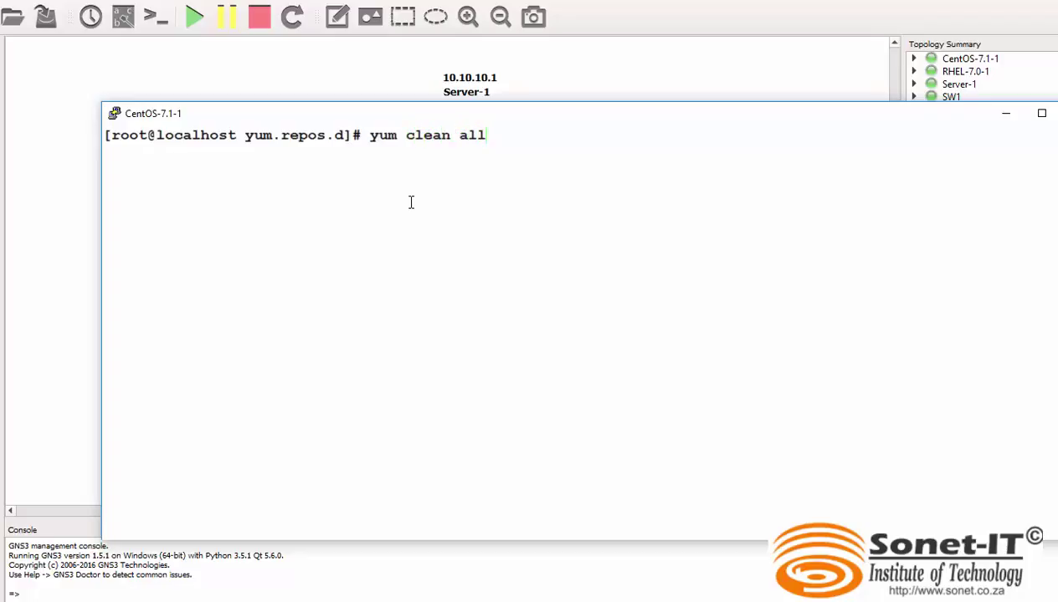
pyautogui.press('Return')
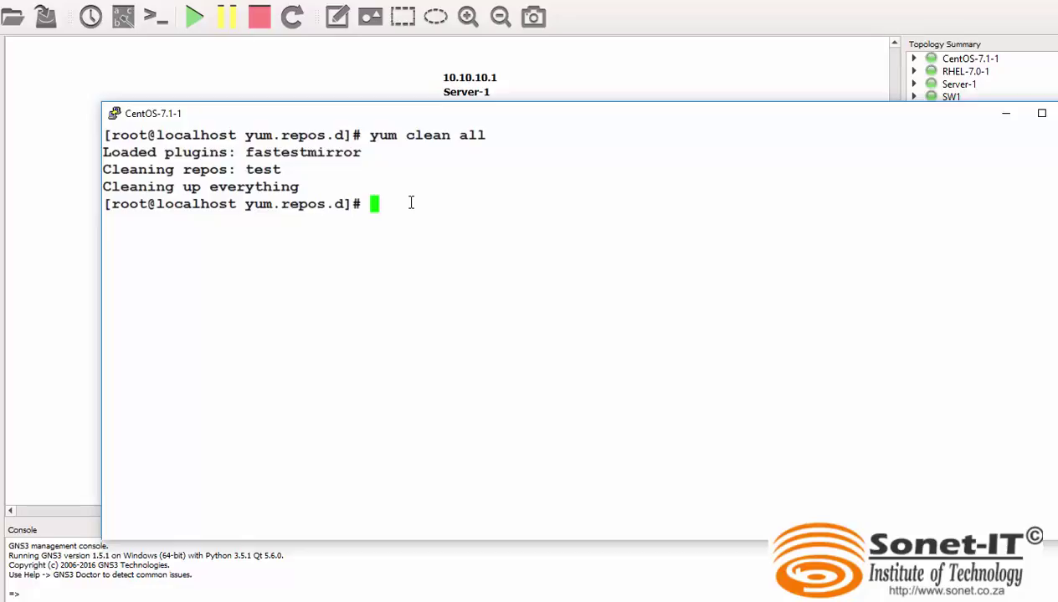
# Run yum repolist to confirm 4,323 packages, then close the CentOS-7.1-1 console.
pyautogui.write('yum repolist')
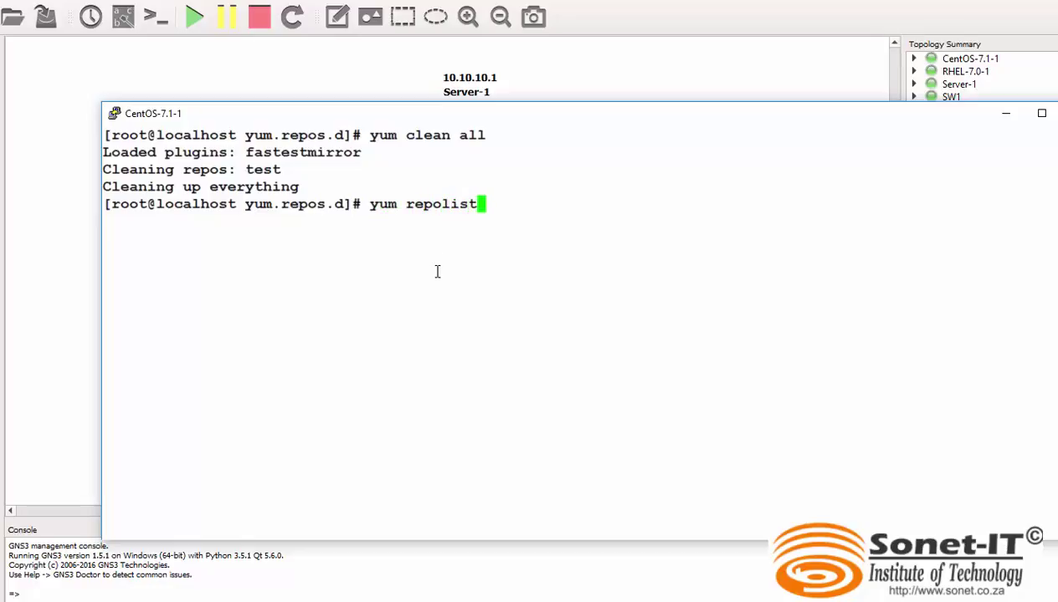
pyautogui.press('Return')
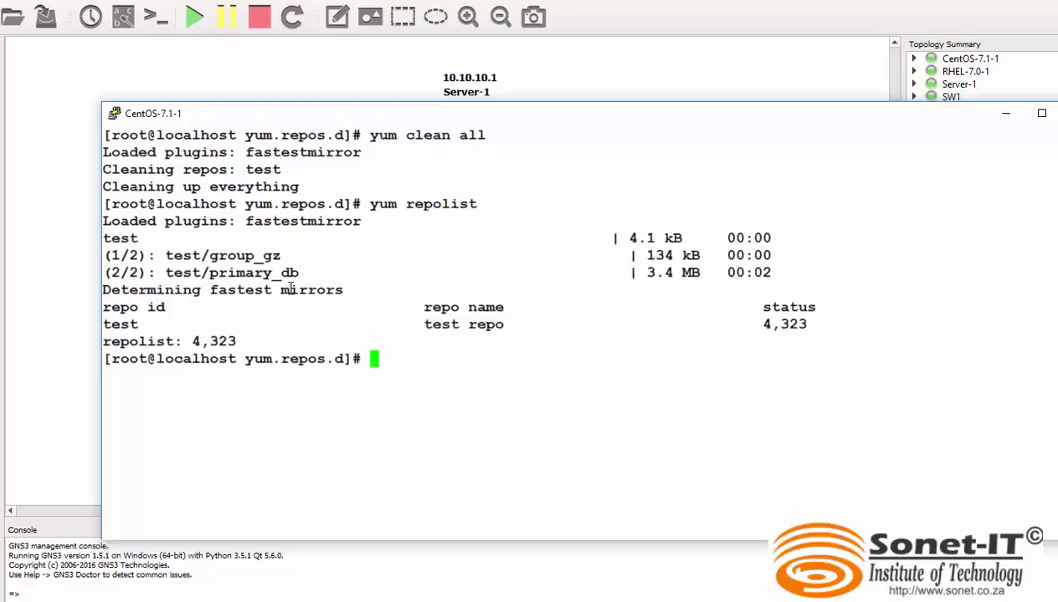
pyautogui.moveTo(243, 339); pyautogui.dragTo(198, 337)
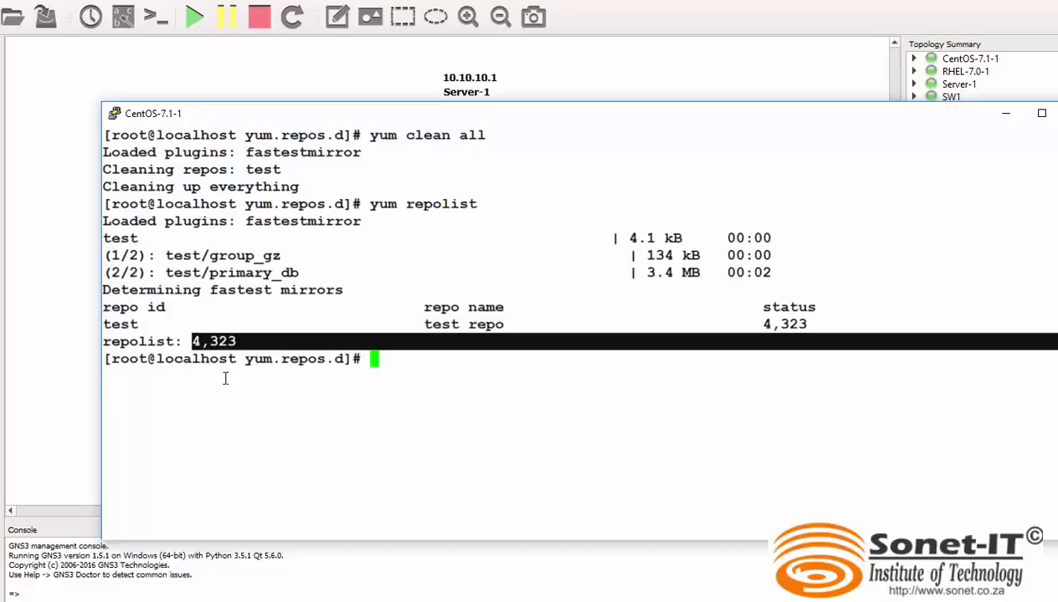
pyautogui.click(374, 379)
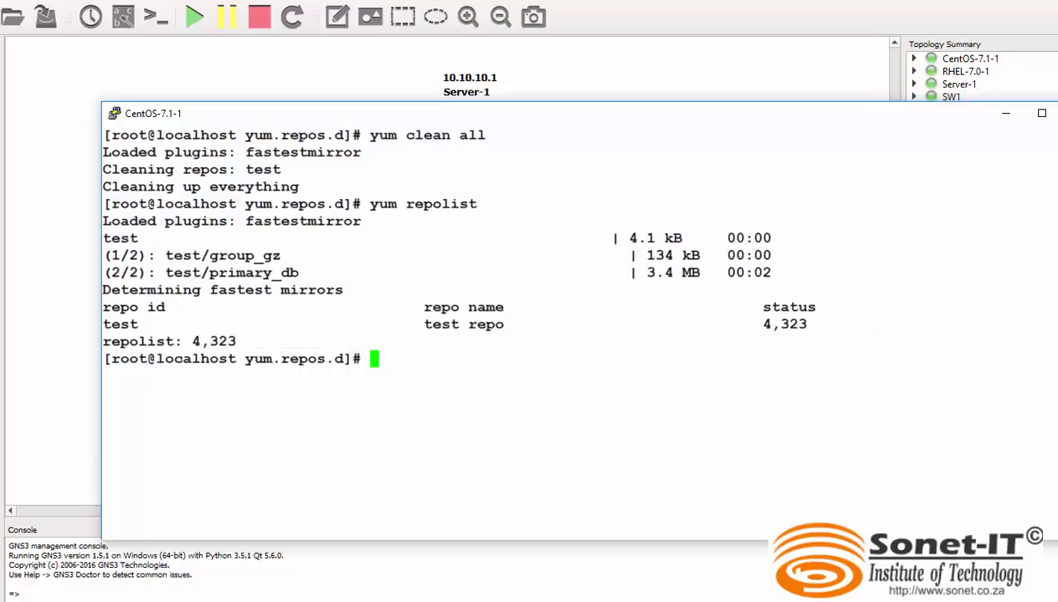
pyautogui.press('super+Down')
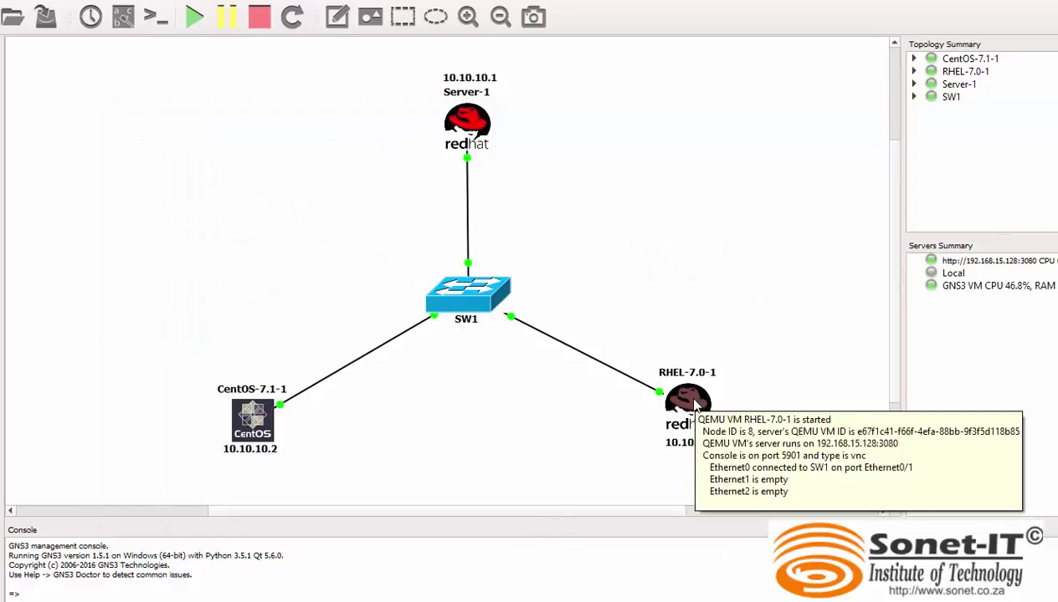
# Open the RHEL-7.0-1 console and confirm repolist is 0 and /etc/yum.repos.d/ is empty.
pyautogui.doubleClick(694, 405)
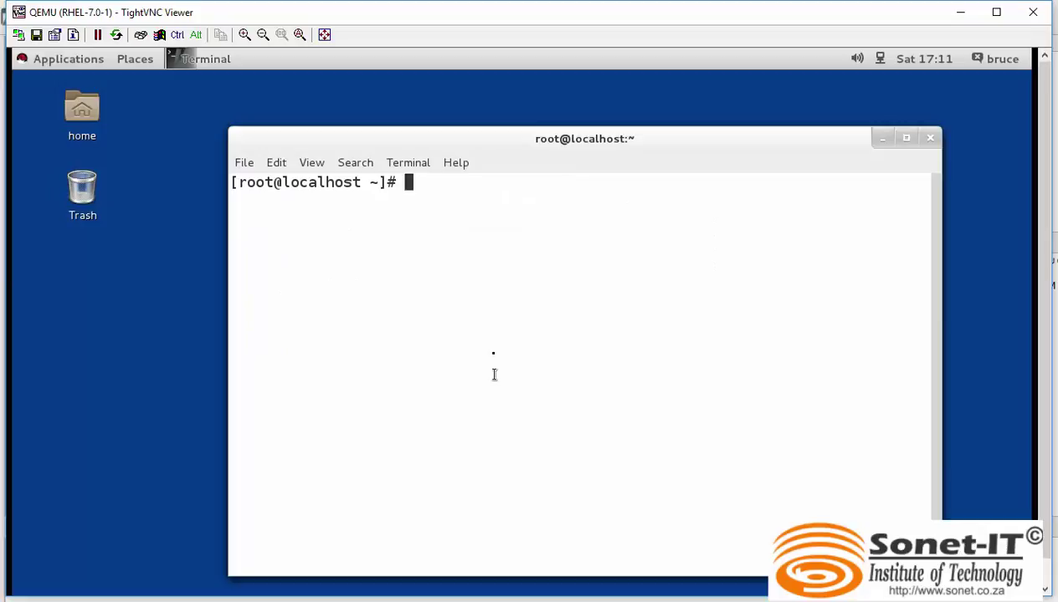
pyautogui.write('yum replo')
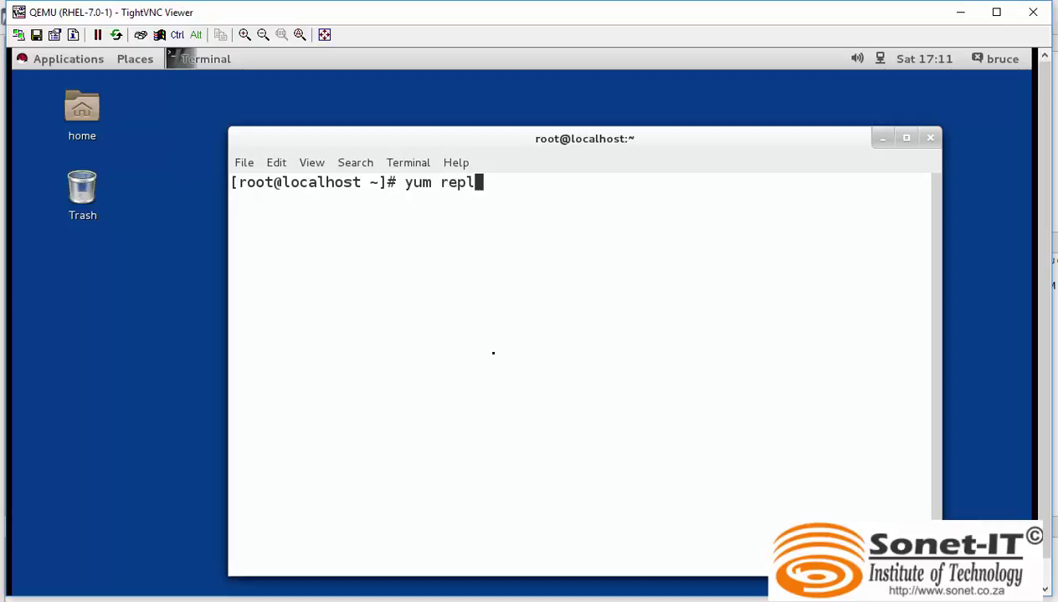
pyautogui.press('BackSpace')
pyautogui.press('BackSpace')
pyautogui.write('olist')
pyautogui.press('Return')
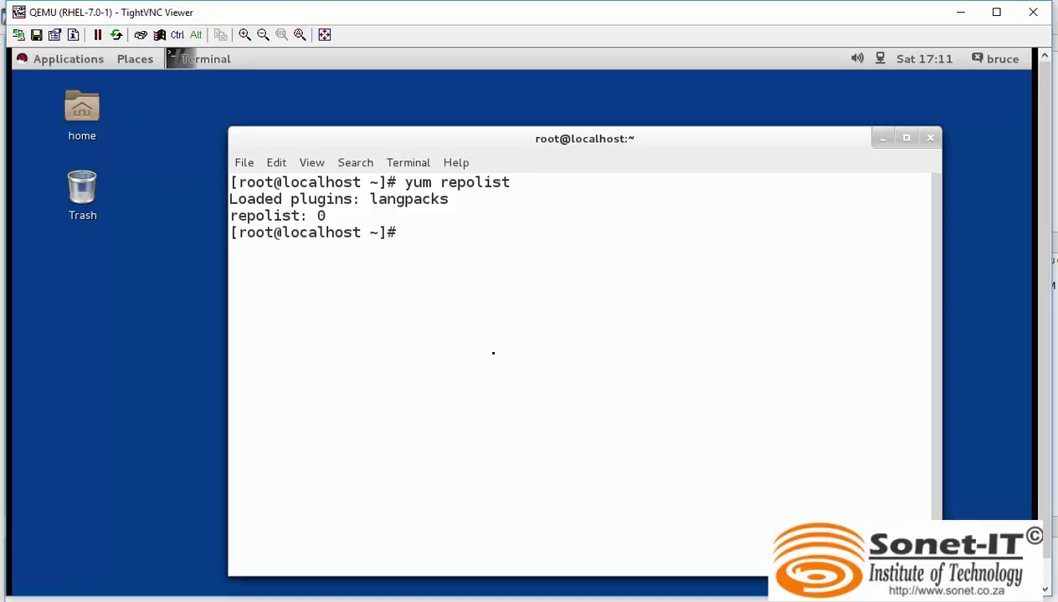
pyautogui.write('ls -l /etc/yum.repos.d/')
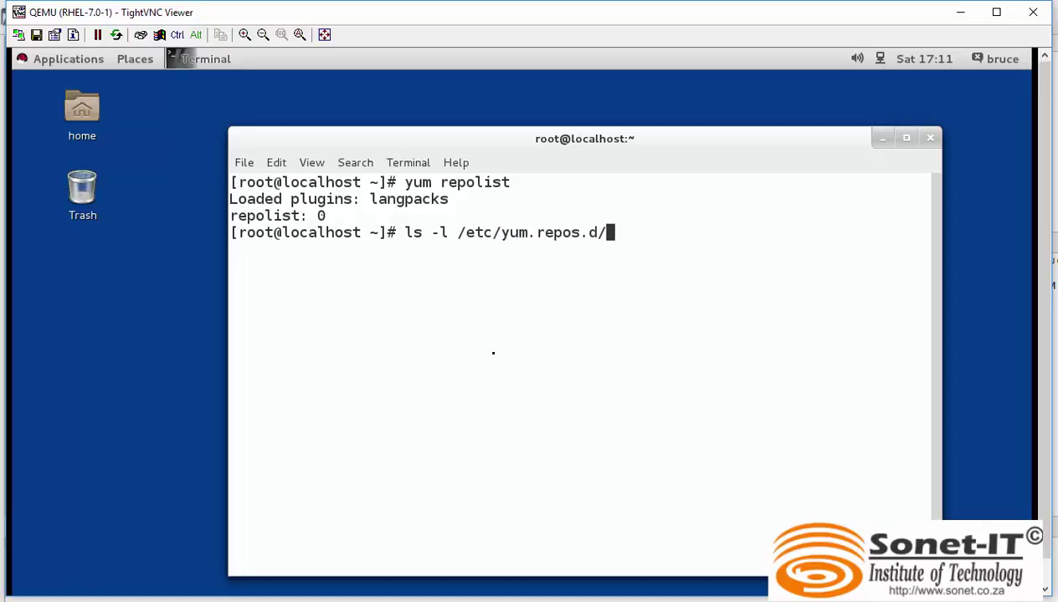
pyautogui.press('Return')
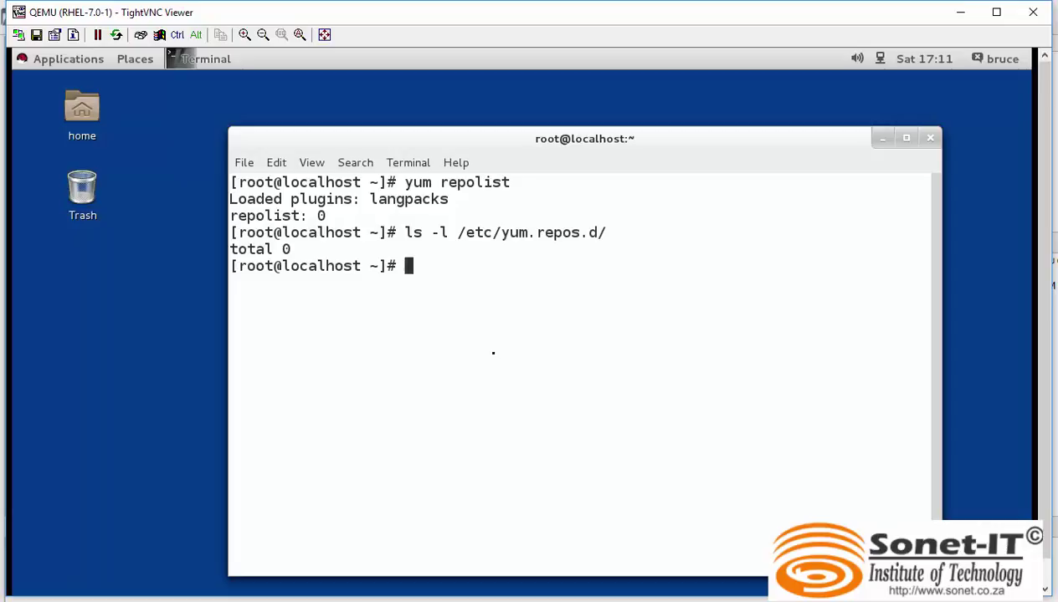
# Create a new /etc/yum.repos.d/redhat.repo file in vim.
pyautogui.write('vim /etc/')
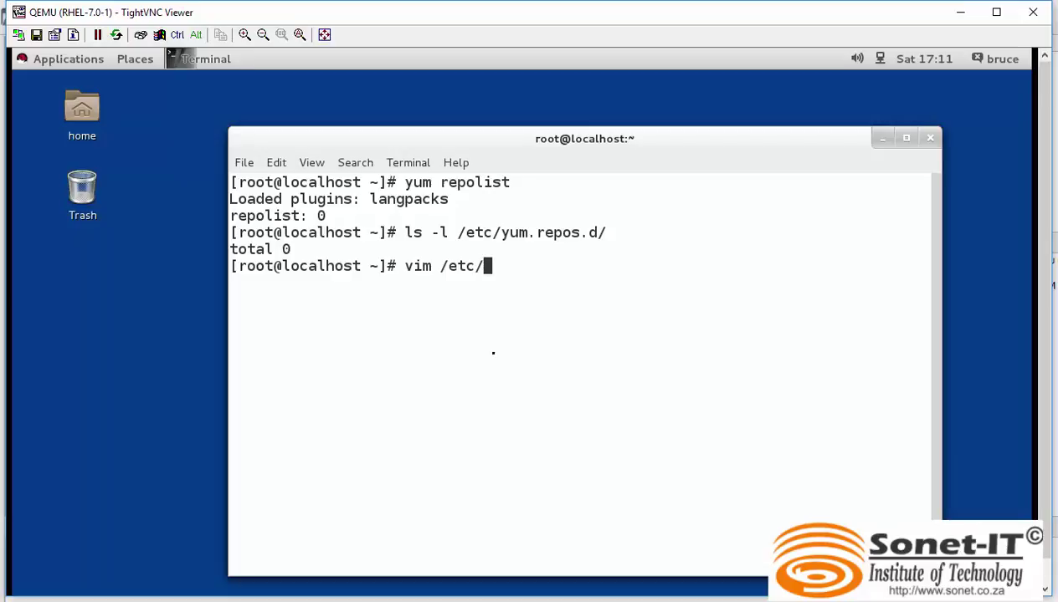
pyautogui.write('yum')
pyautogui.write('.')
pyautogui.write('r')
pyautogui.press('Tab')
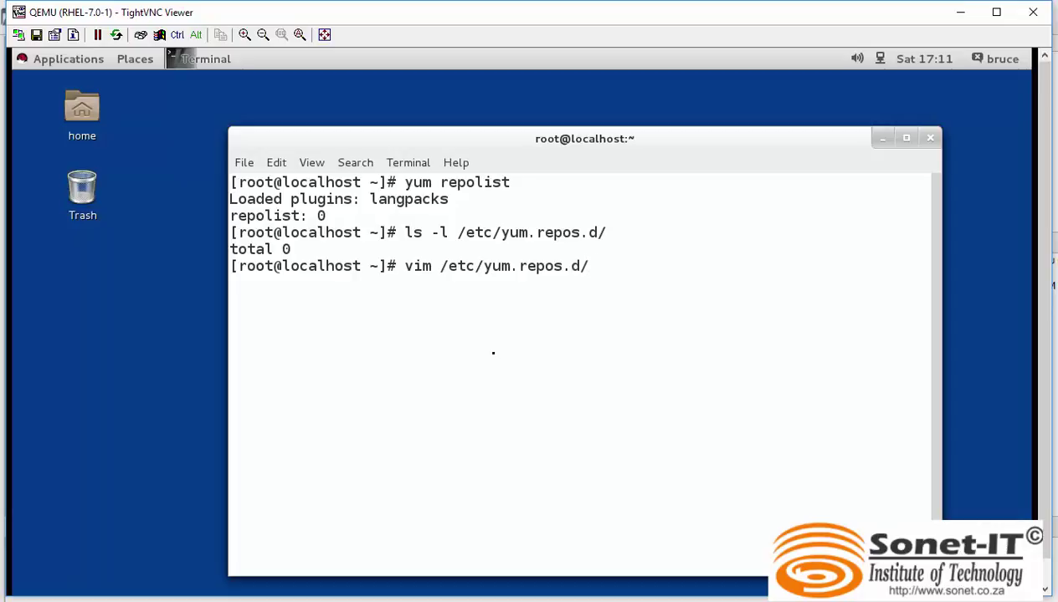
pyautogui.write('redhat.repo')
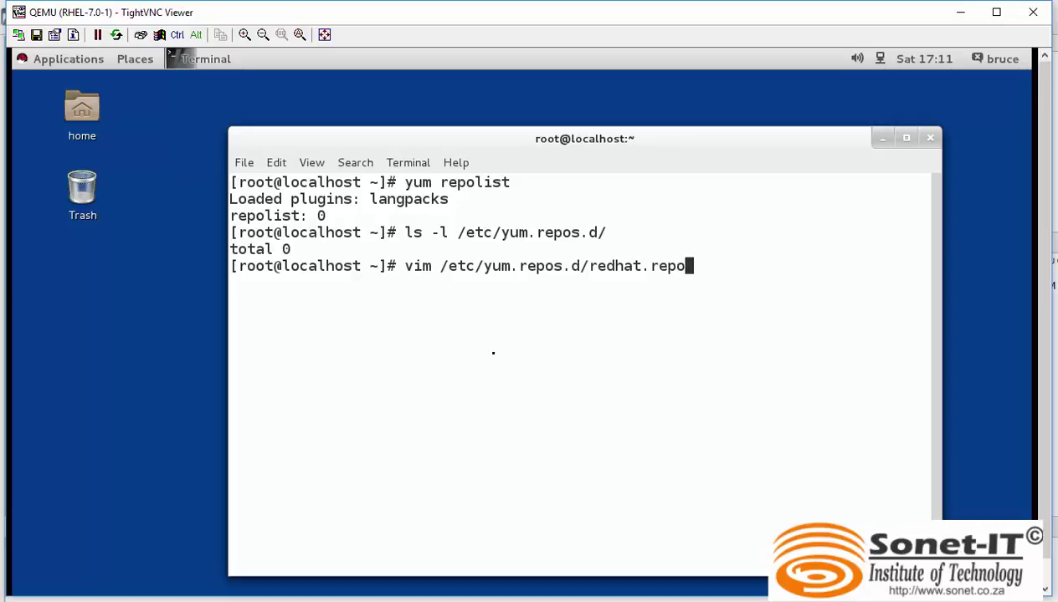
pyautogui.press('Return')
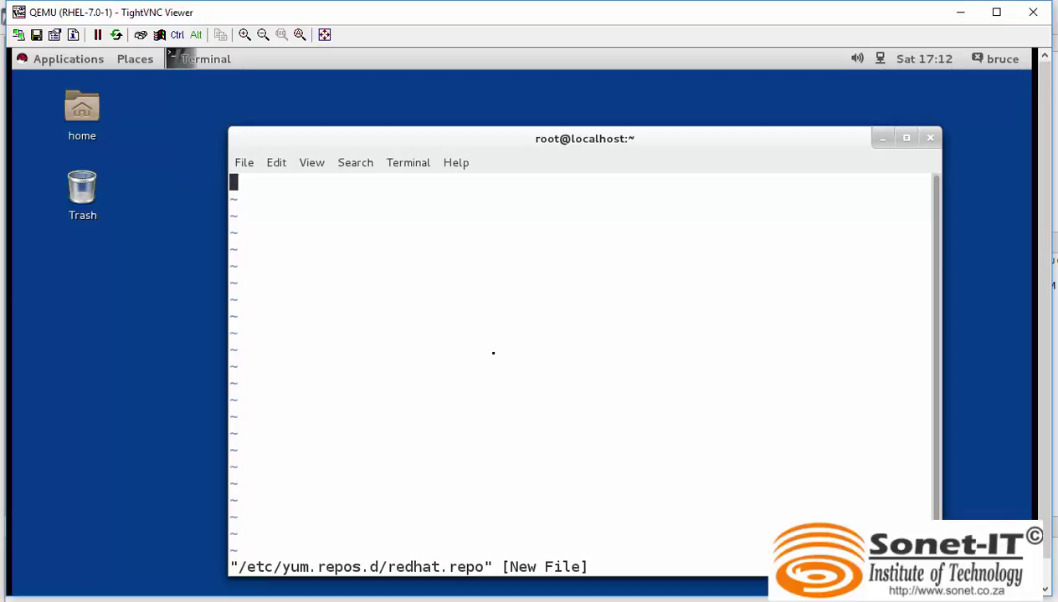
pyautogui.write('i')
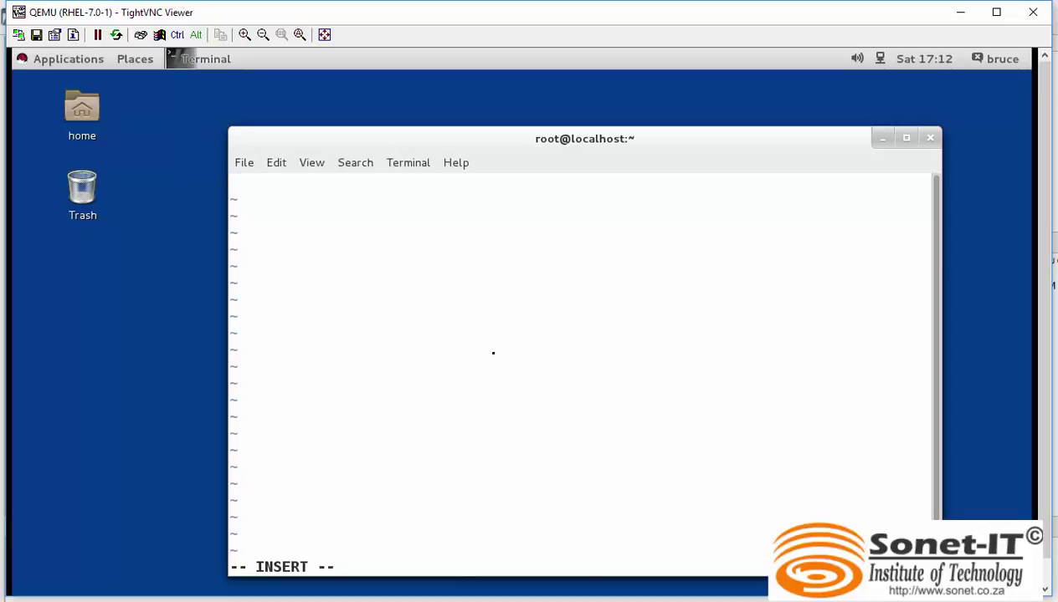
pyautogui.write('[redhat')
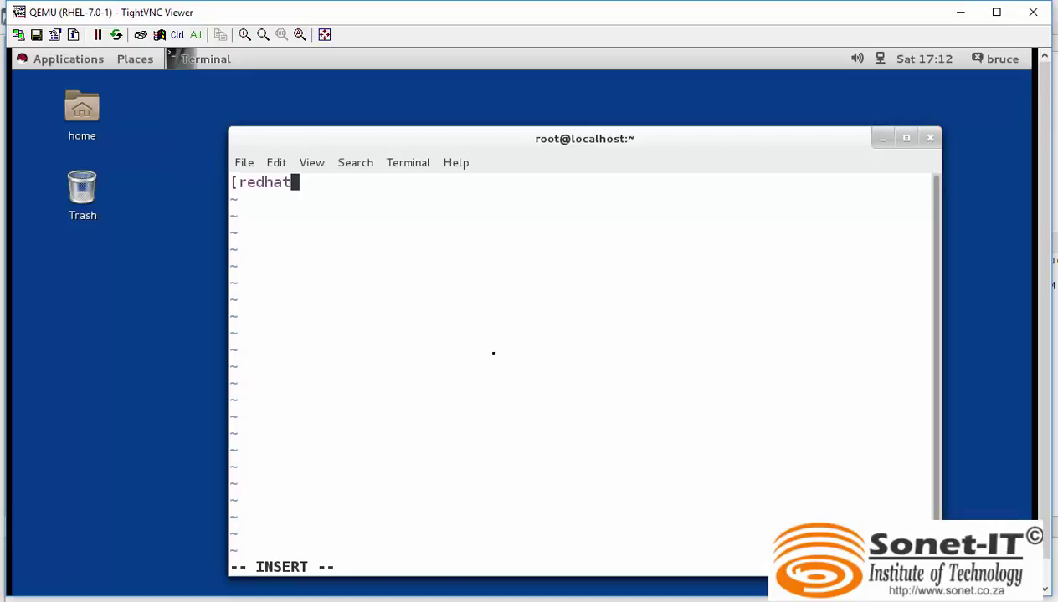
pyautogui.write(']')
pyautogui.press('Return')
pyautogui.write('name=my')
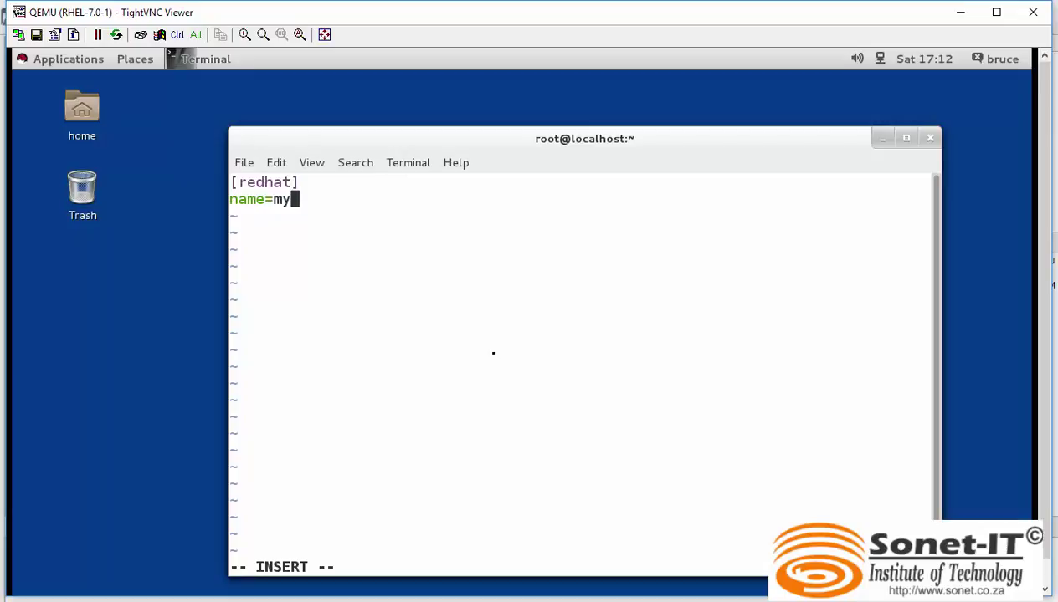
pyautogui.write(' redhat r')
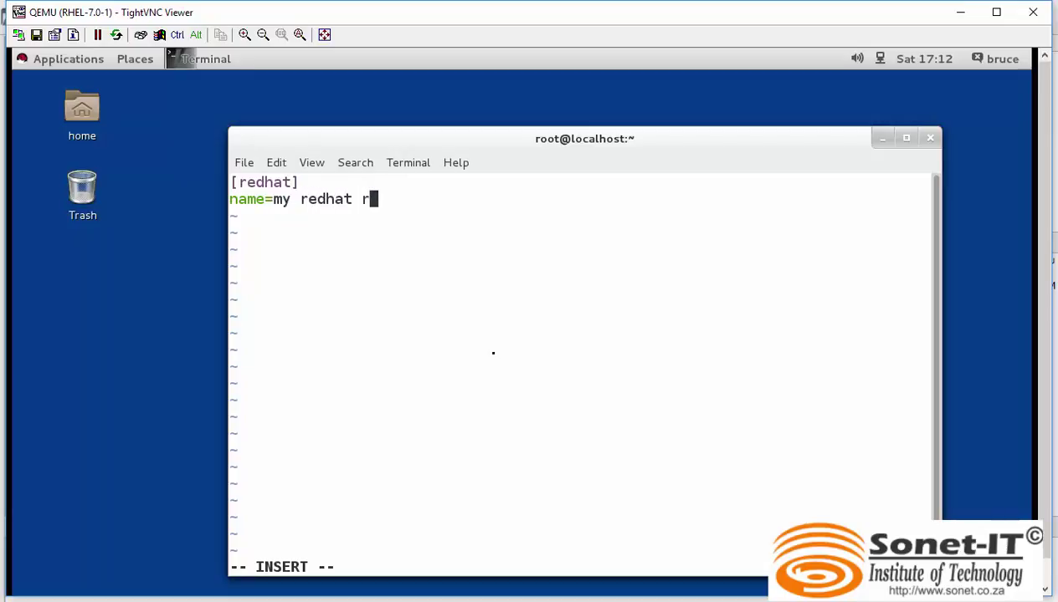
pyautogui.write('epo')
pyautogui.press('Return')
pyautogui.write('bs')
pyautogui.press('BackSpace')
pyautogui.write('aseurl=')
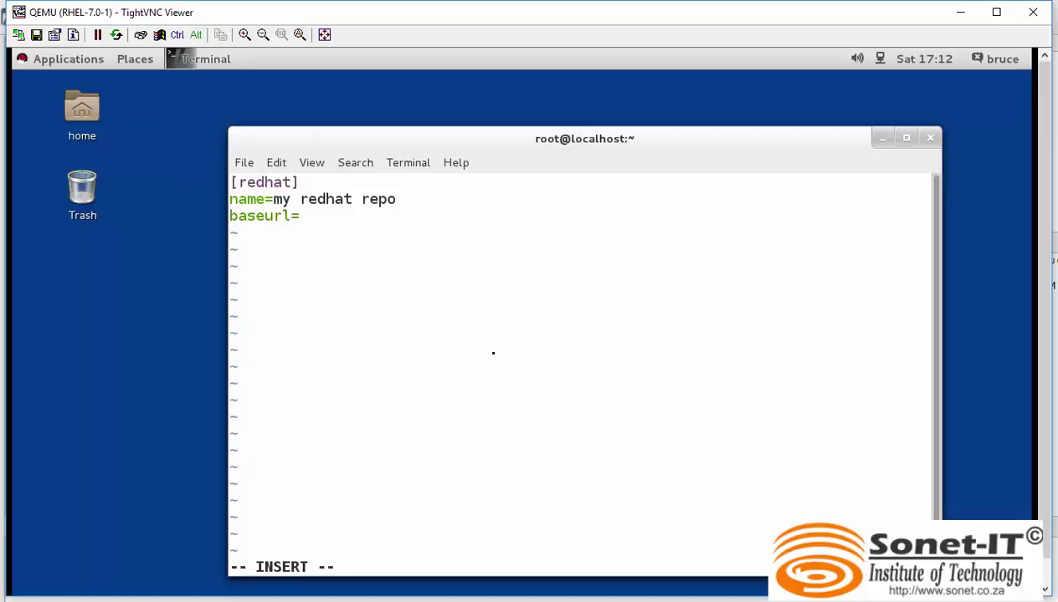
pyautogui.write('http')
pyautogui.write(':///')
pyautogui.write('10.')
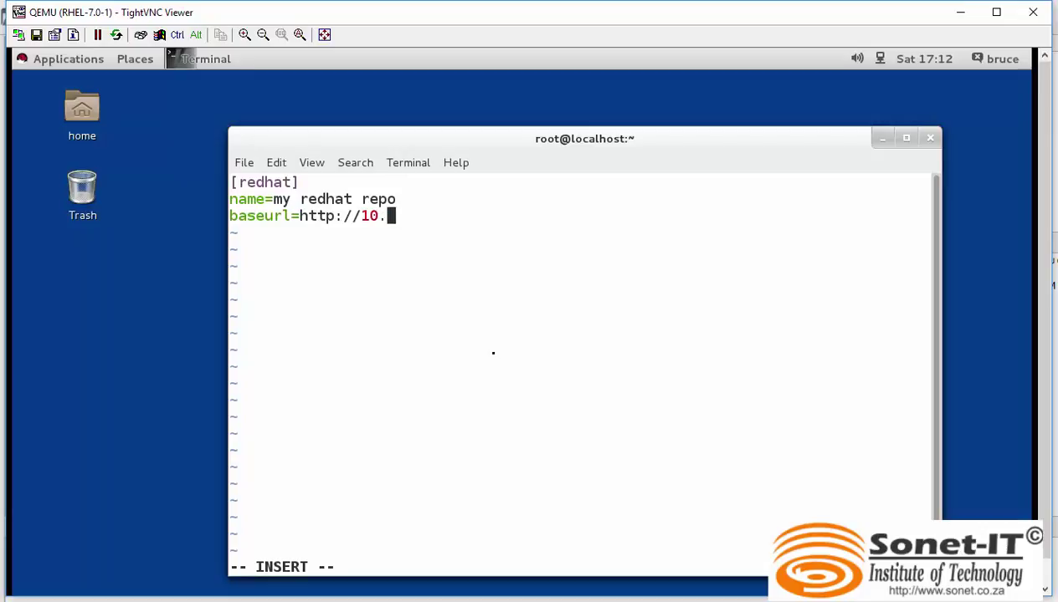
pyautogui.write('10.10.1/d')
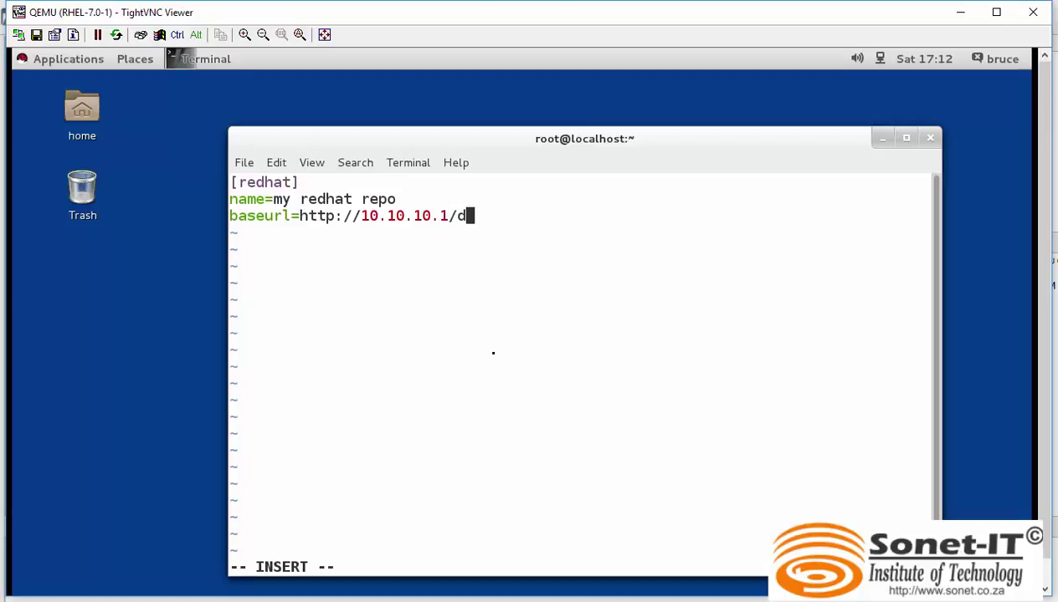
pyautogui.write('vd')
# Add gpgcheck=0 and enable=1 lines, then save and quit the file with :wq.
pyautogui.press('Return')
pyautogui.write('gpgche')
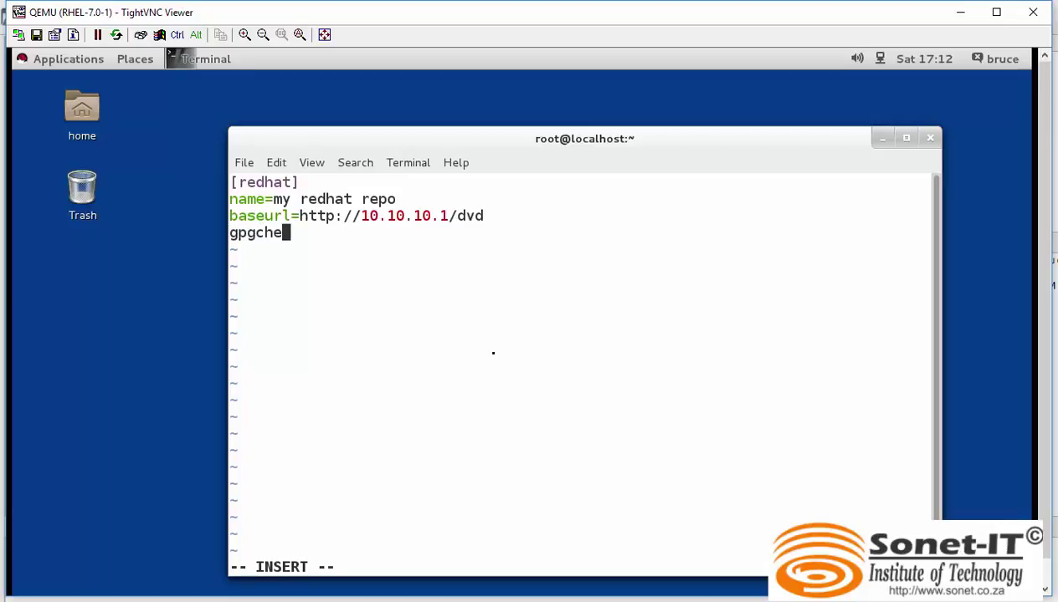
pyautogui.write('ck=0')
pyautogui.press('Return')
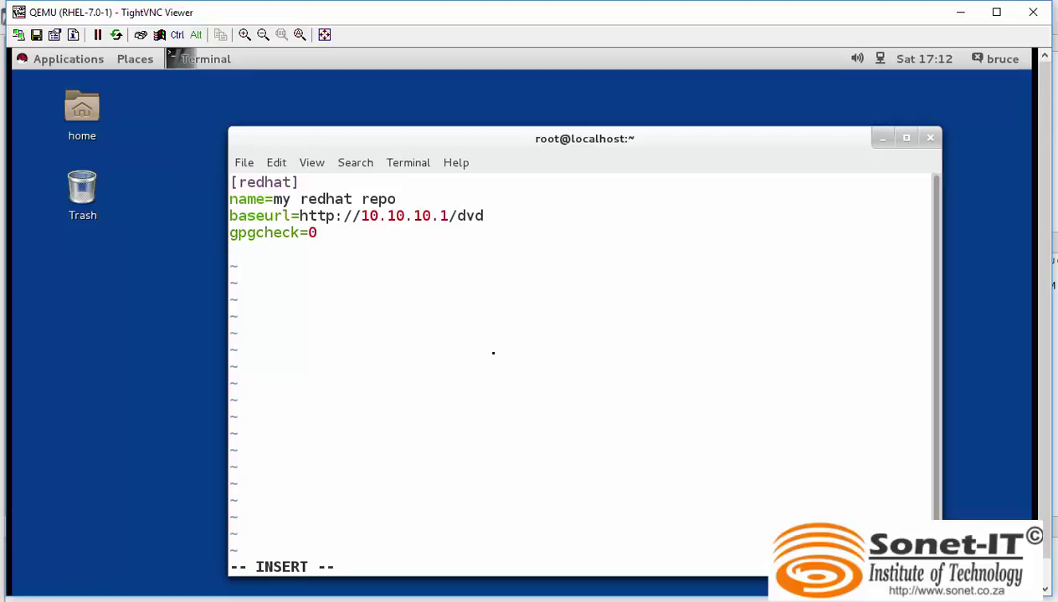
pyautogui.write('enable=1')
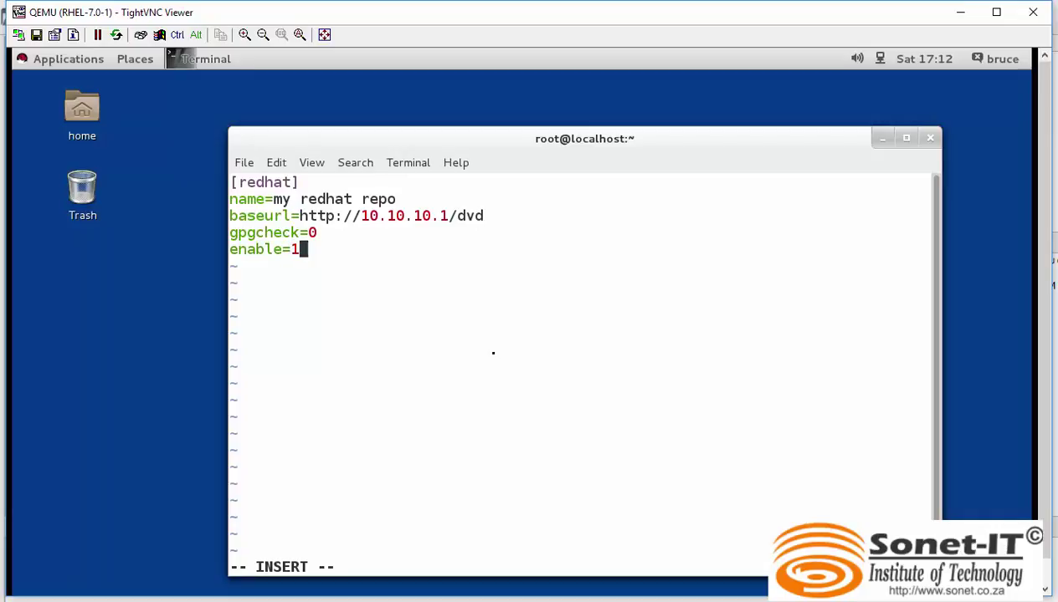
pyautogui.press('Escape')
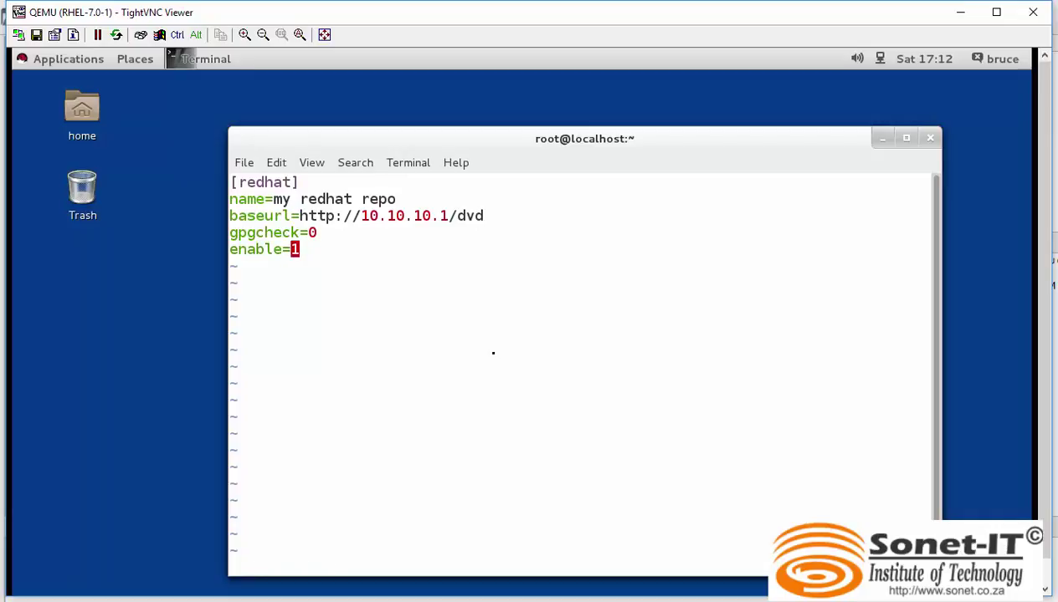
pyautogui.write(':wq')
pyautogui.press('Return')
# Clear the yum cache and run yum repolist, showing 'my redhat repo' with 4,323 packages.
pyautogui.write('clear')
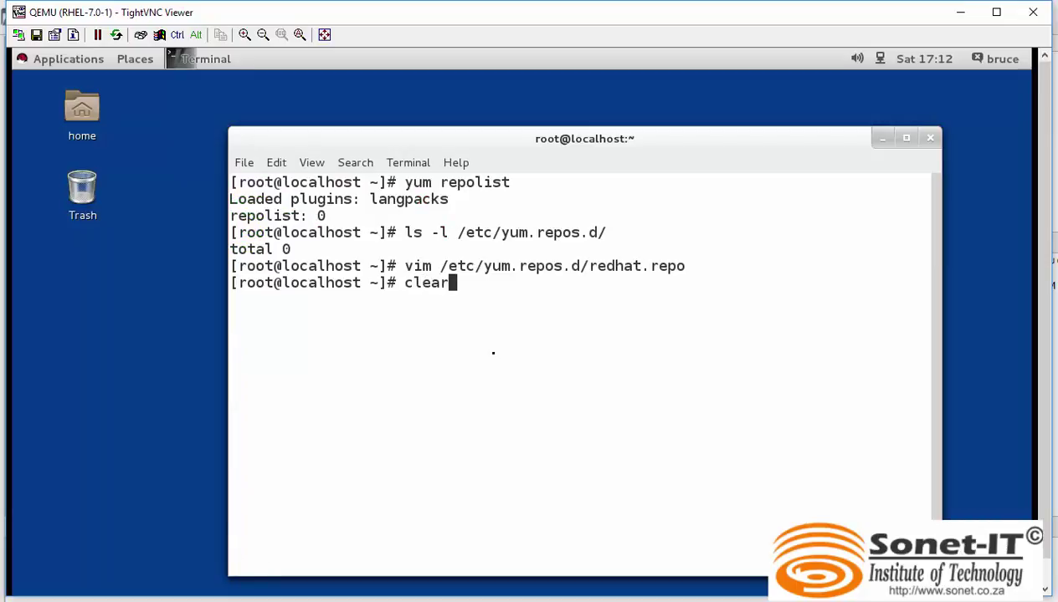
pyautogui.press('Return')
pyautogui.write('yu')
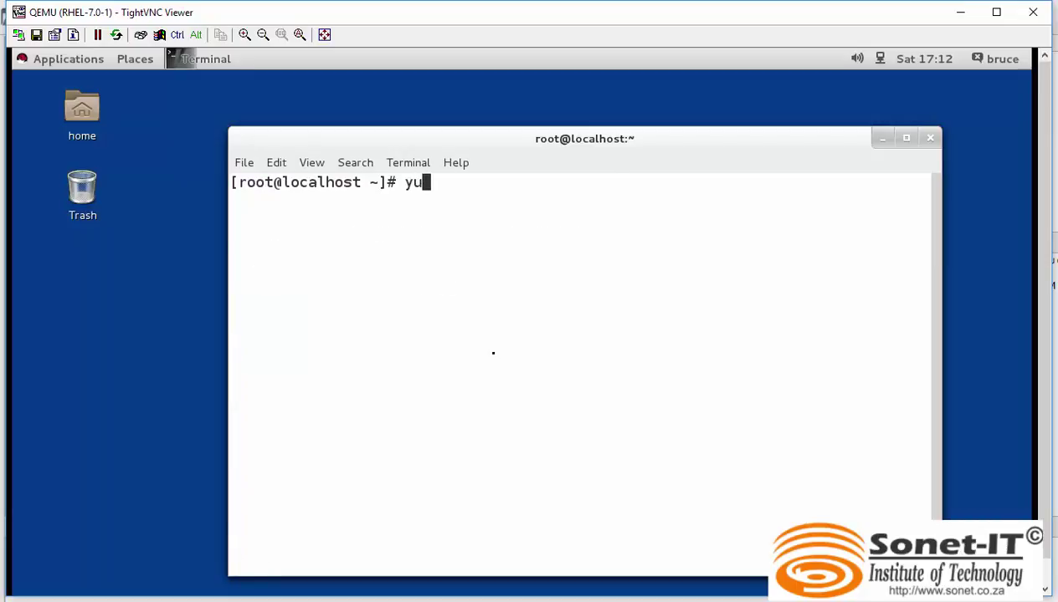
pyautogui.write('m clean all')
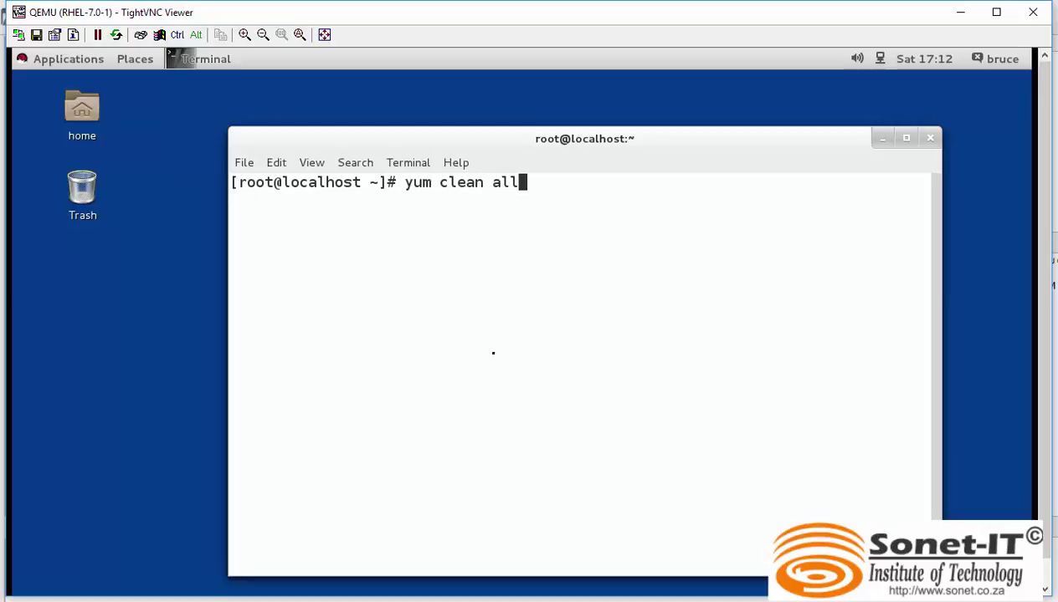
pyautogui.press('Return')
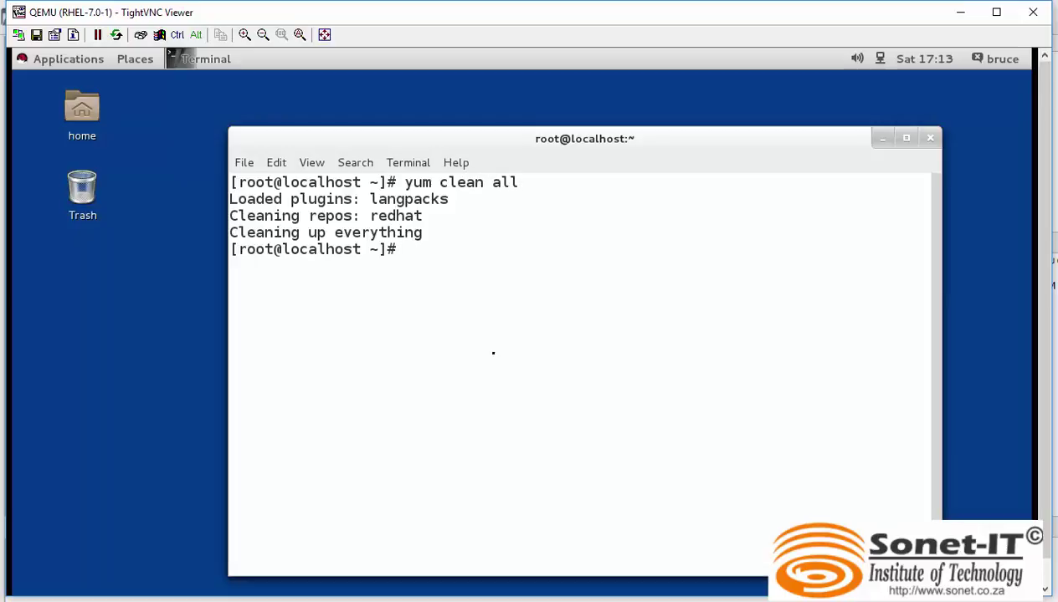
pyautogui.write('yum repolist')
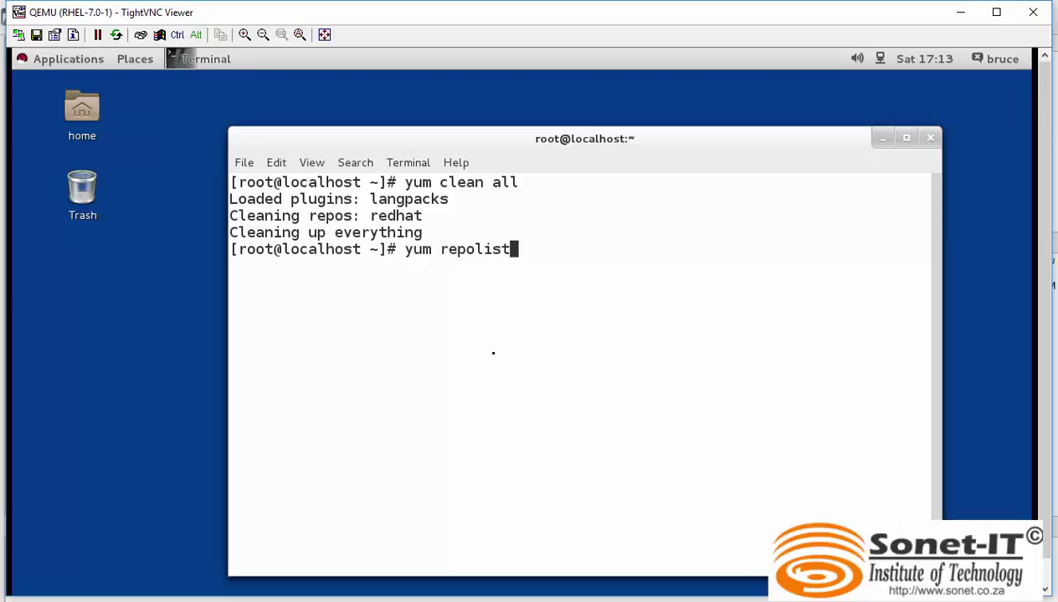
pyautogui.press('Return')
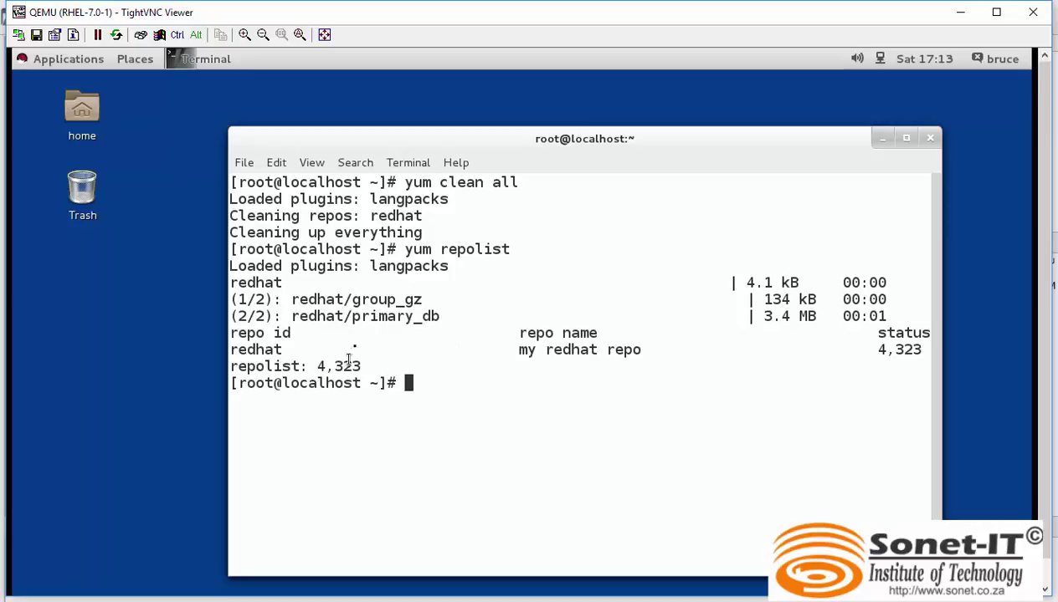
# Highlight the 4,323 count, briefly minimize the viewer, then clear the terminal.
pyautogui.moveTo(365, 366); pyautogui.dragTo(309, 368)
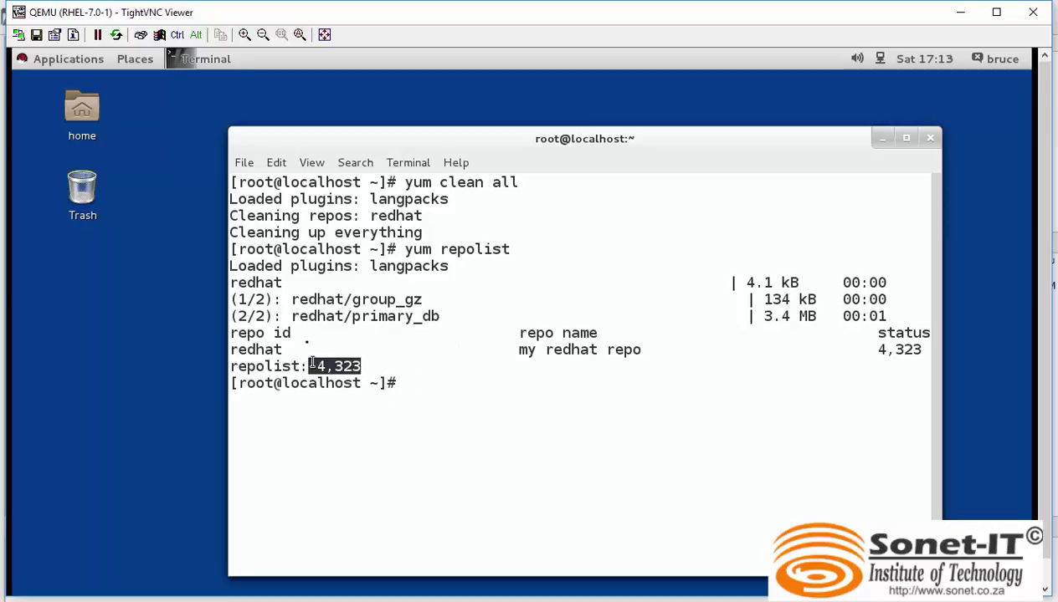
pyautogui.click(424, 382)
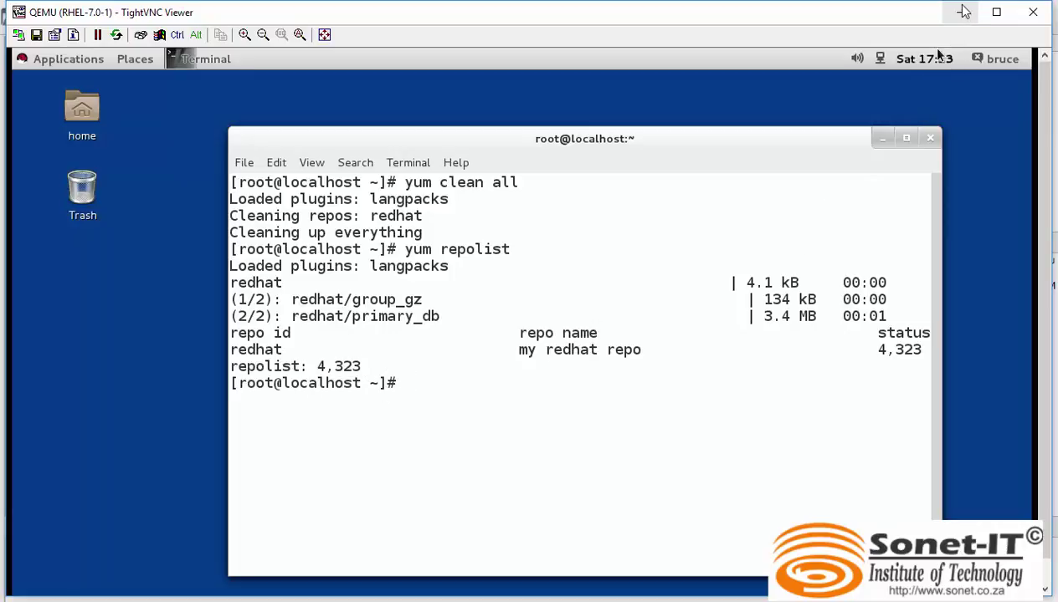
pyautogui.click(960, 12)
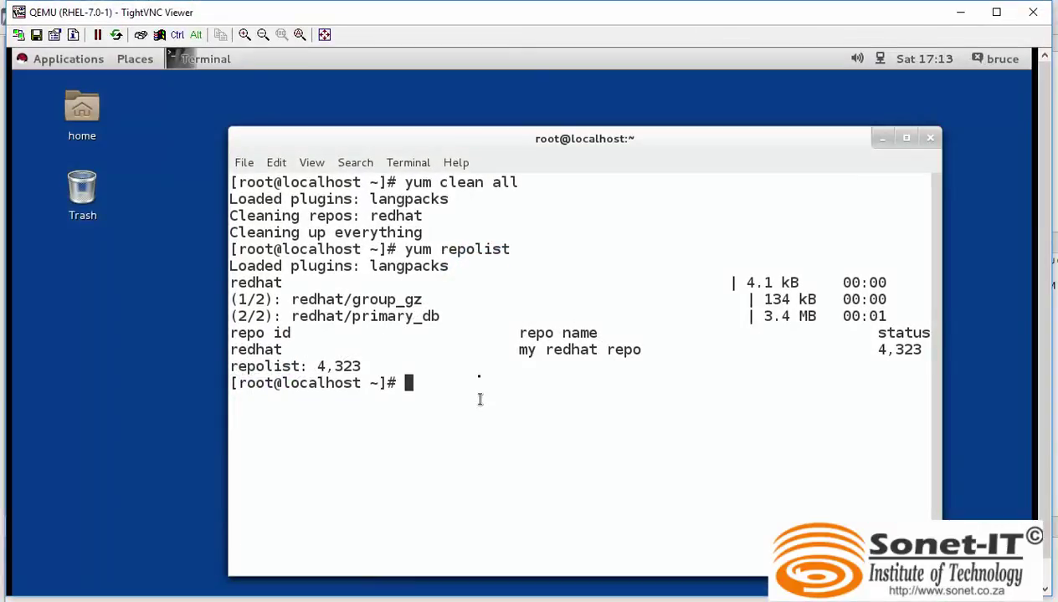
pyautogui.write('clear')
pyautogui.press('Return')
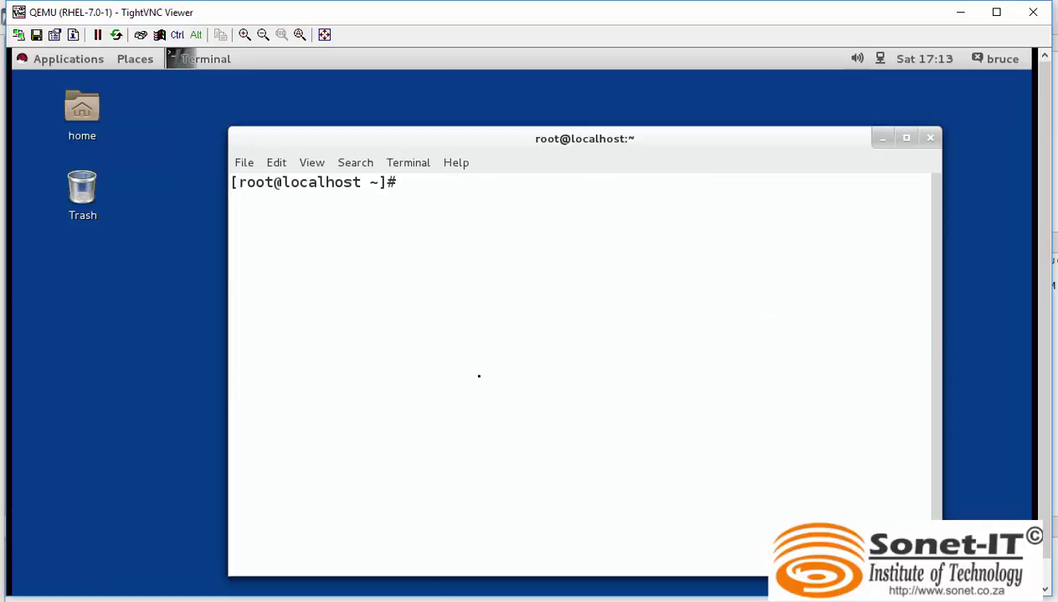